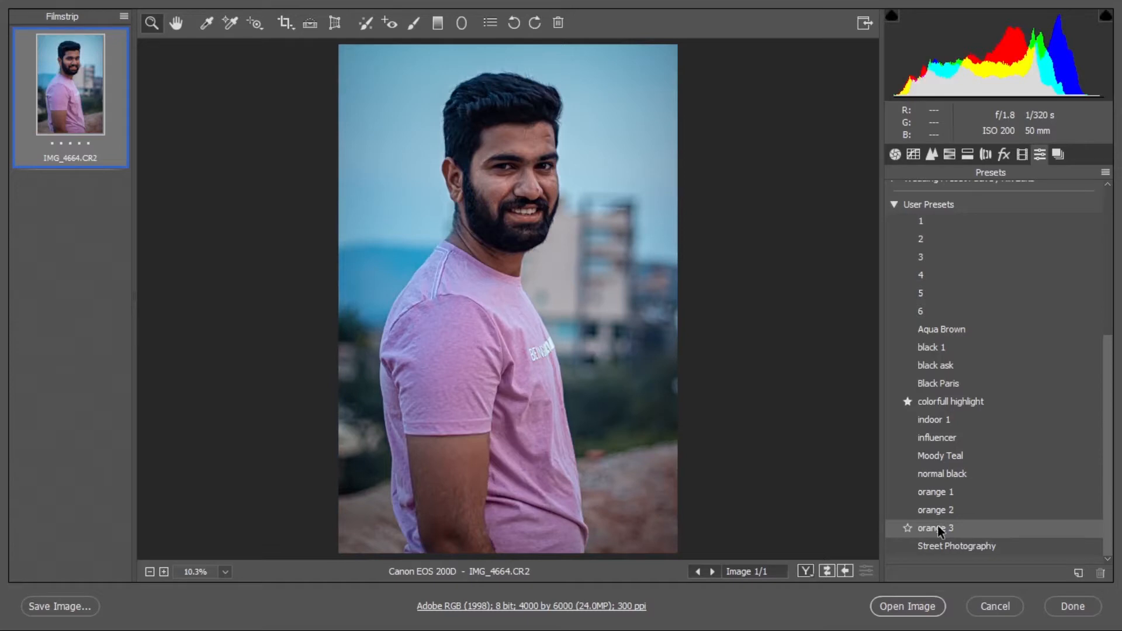
Step: Apply the "colorfull highlight" user preset to the portrait, adjusting its exposure to +0.25 and contrast to +5
left_click(937, 400)
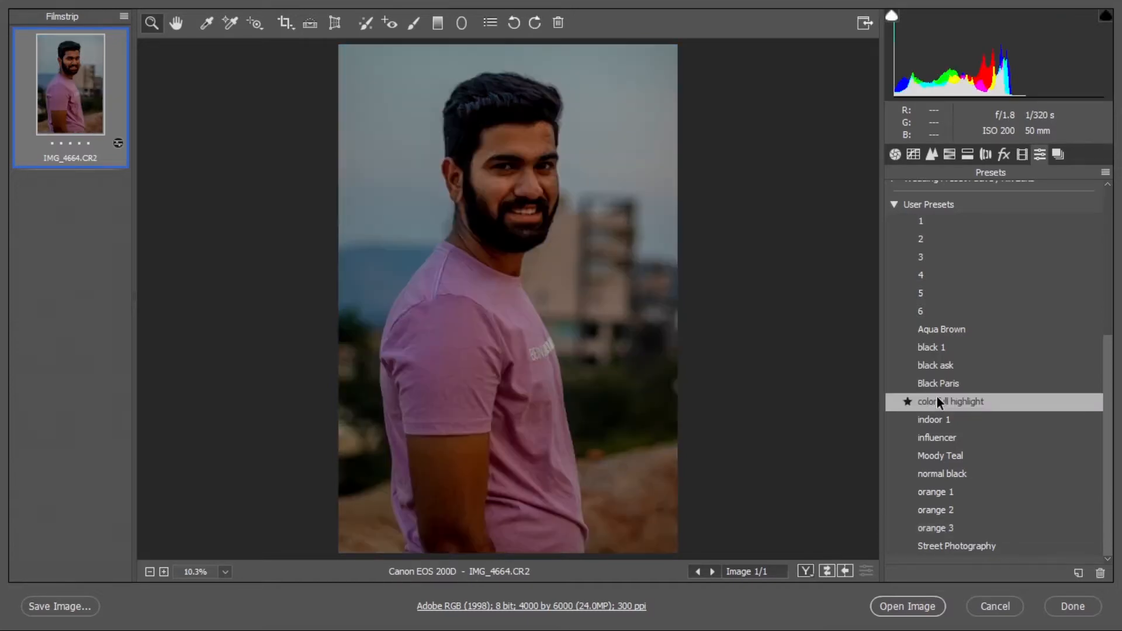
left_click(896, 155)
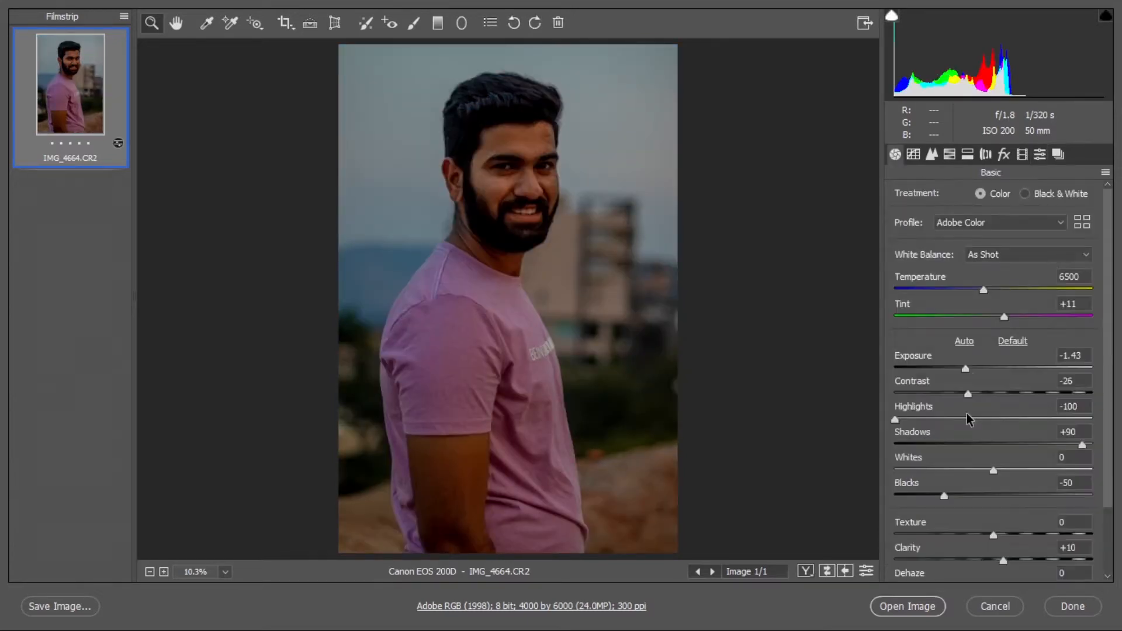
left_click_drag(965, 369, 1006, 395)
left_click(969, 402)
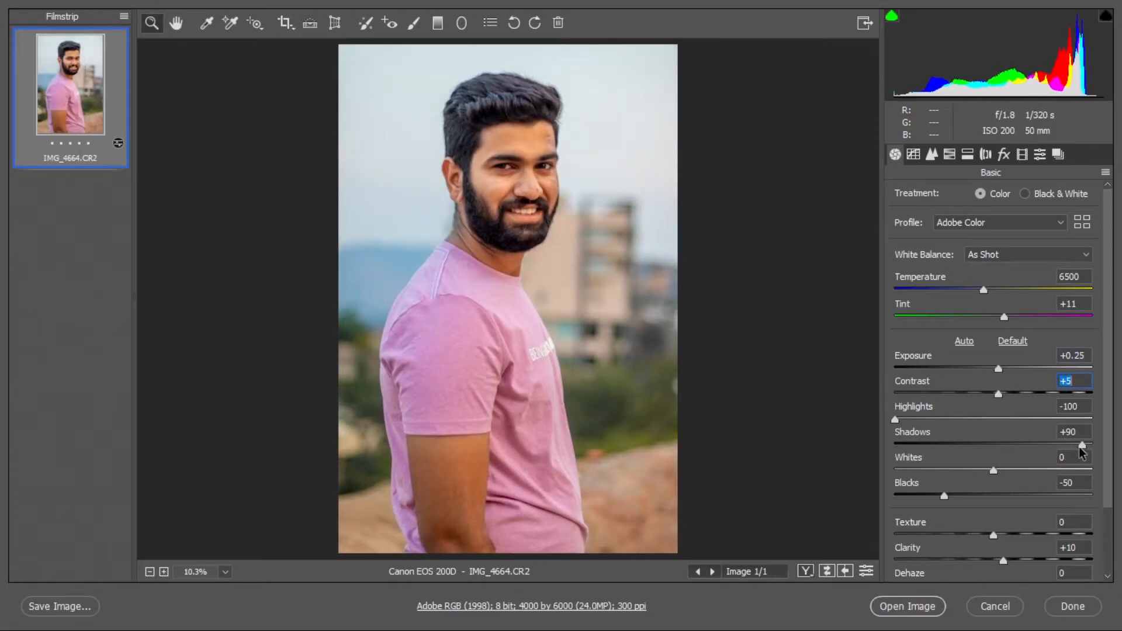
Step: Set the photo's shadows to +78, texture to +12, whites to -13 and dehaze to +8
left_click_drag(1082, 447, 1070, 447)
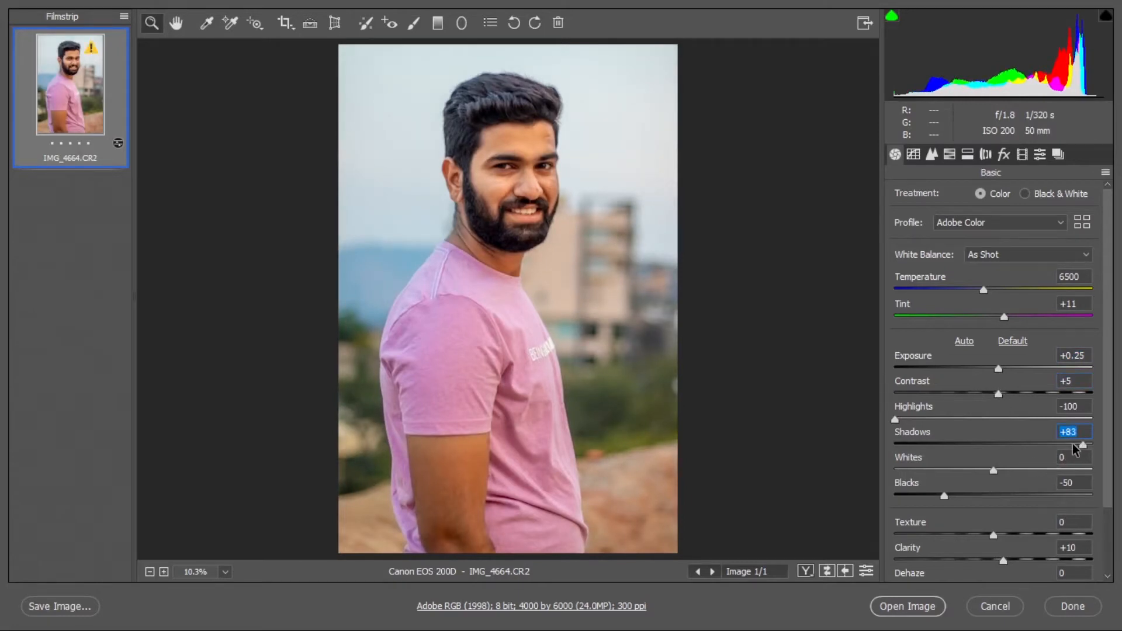
left_click(1006, 534)
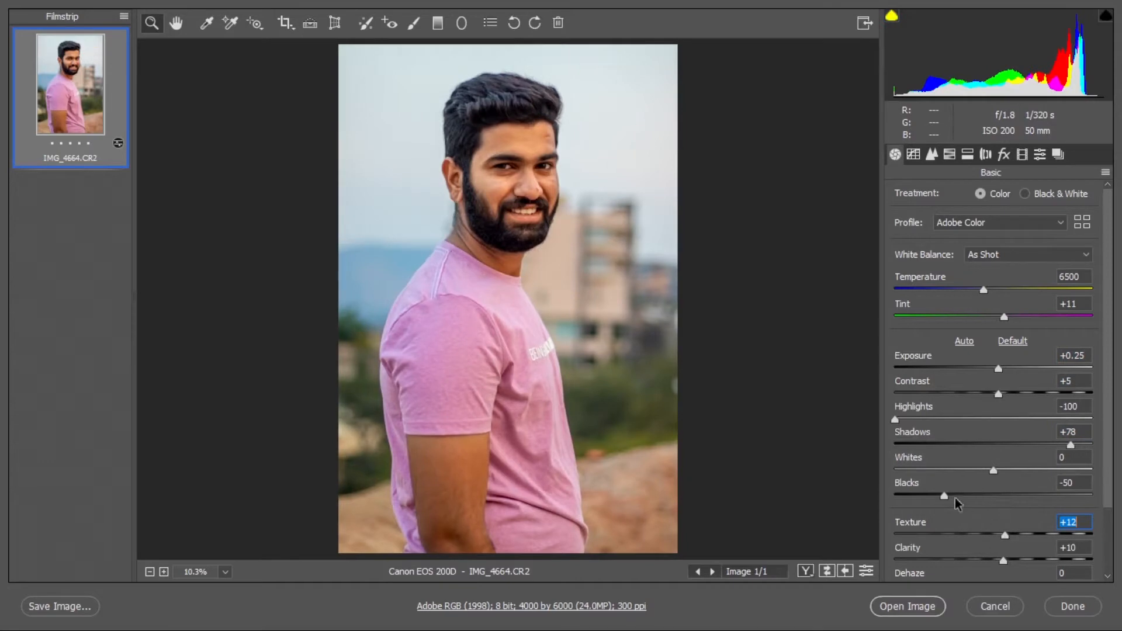
left_click(982, 471)
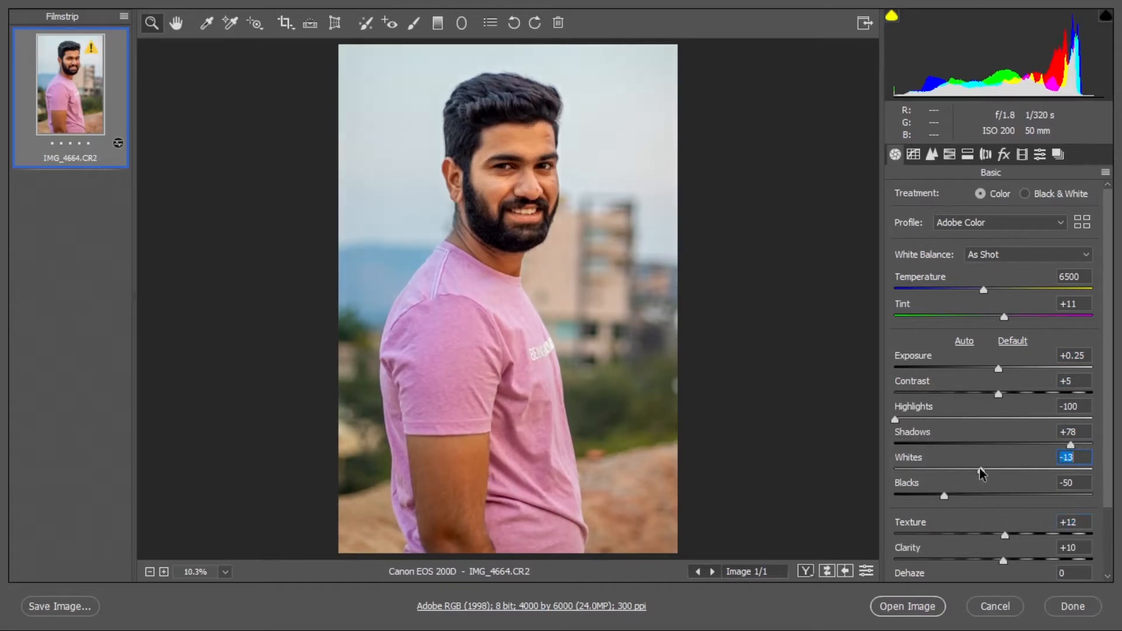
scroll(999, 532, "down", 3)
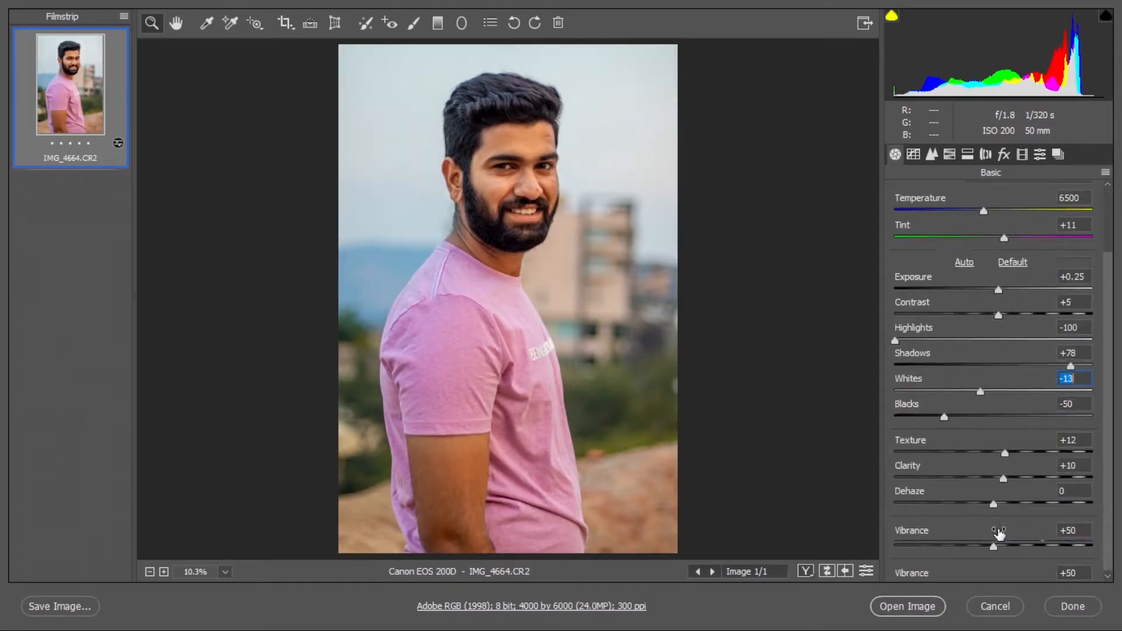
left_click(998, 504)
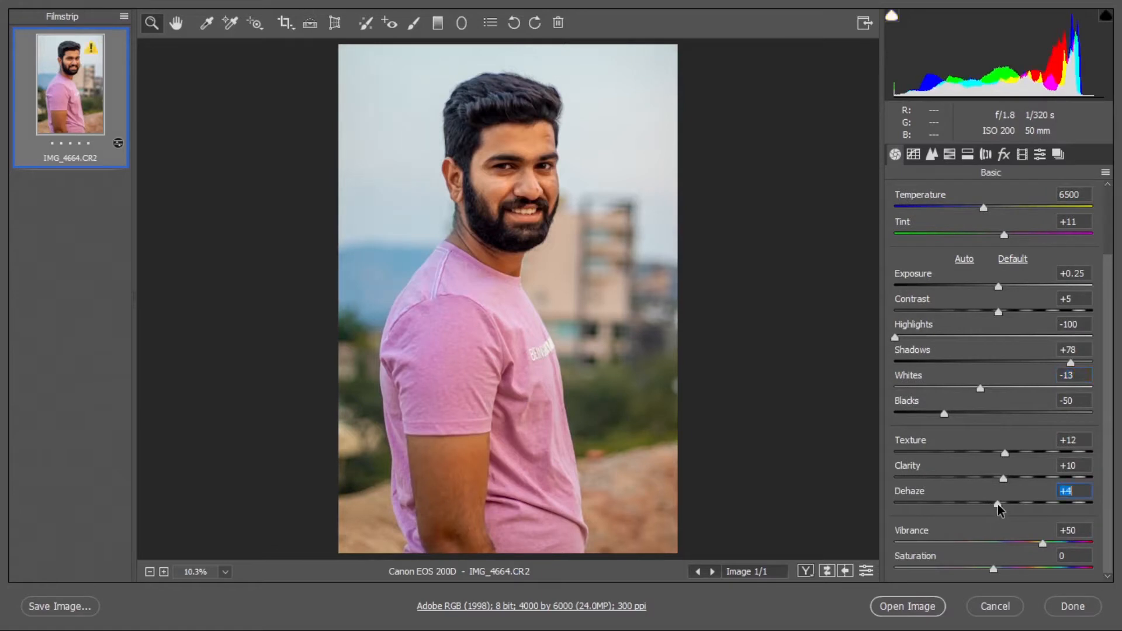
left_click(1001, 505)
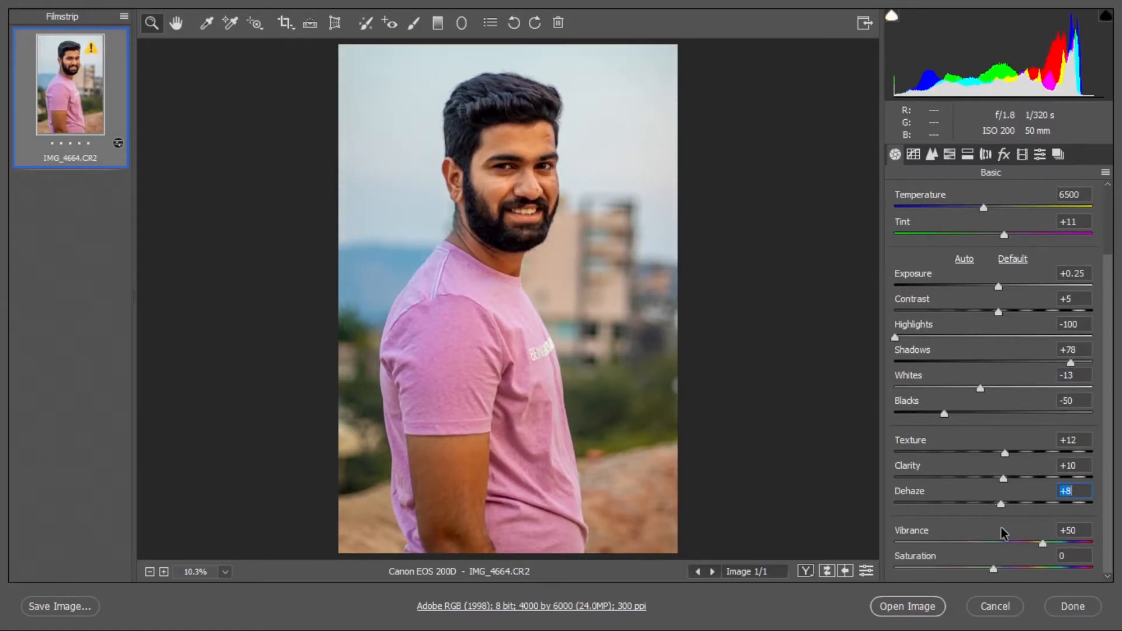
Step: Shape the RGB point curve with points at input 65/output 63 and 127/128, raising the black point to output 15
left_click(915, 155)
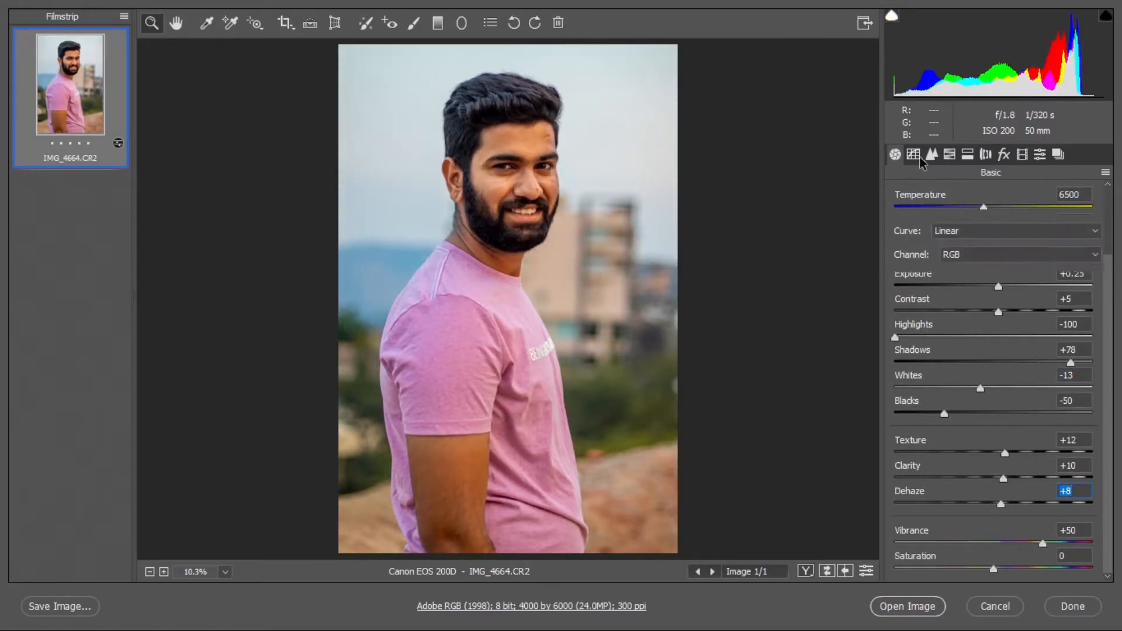
left_click(946, 431)
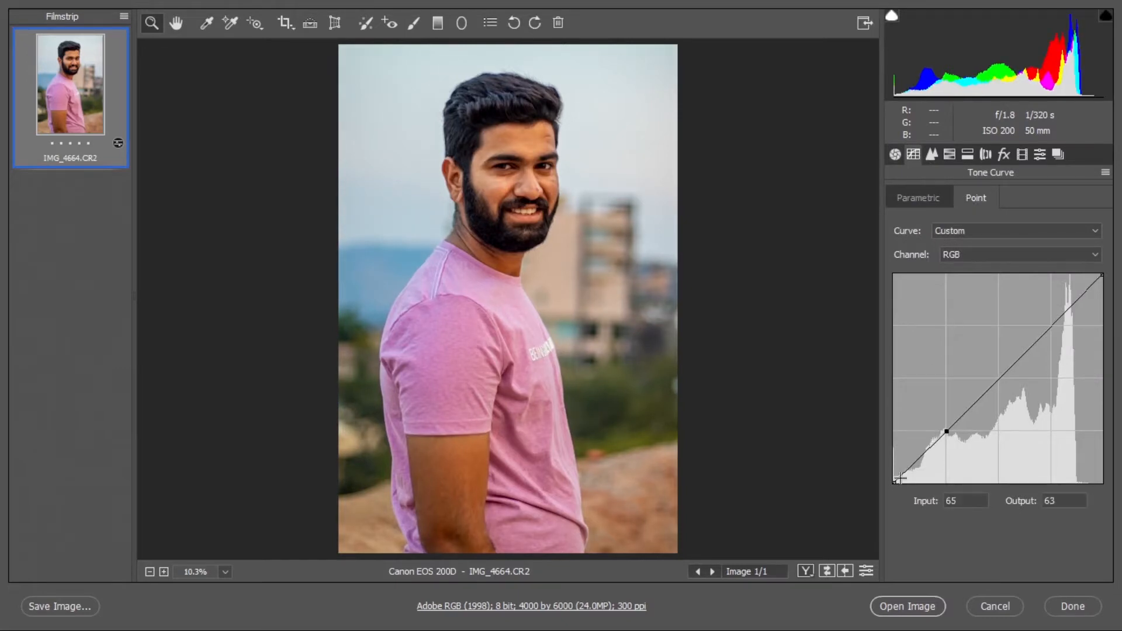
left_click_drag(896, 483, 893, 471)
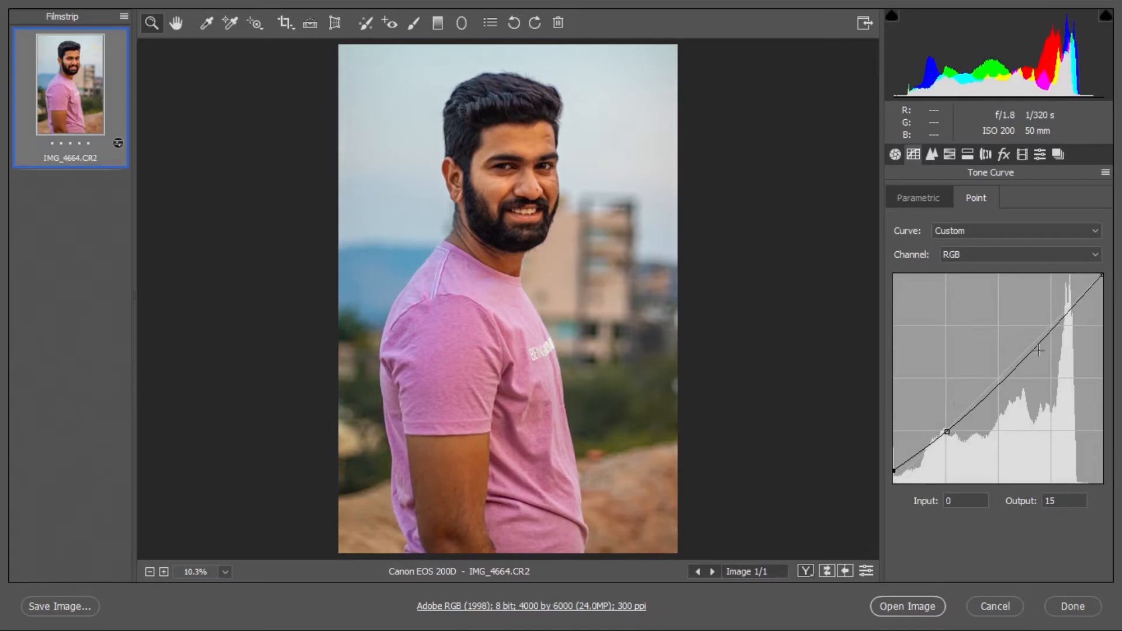
left_click(1001, 383)
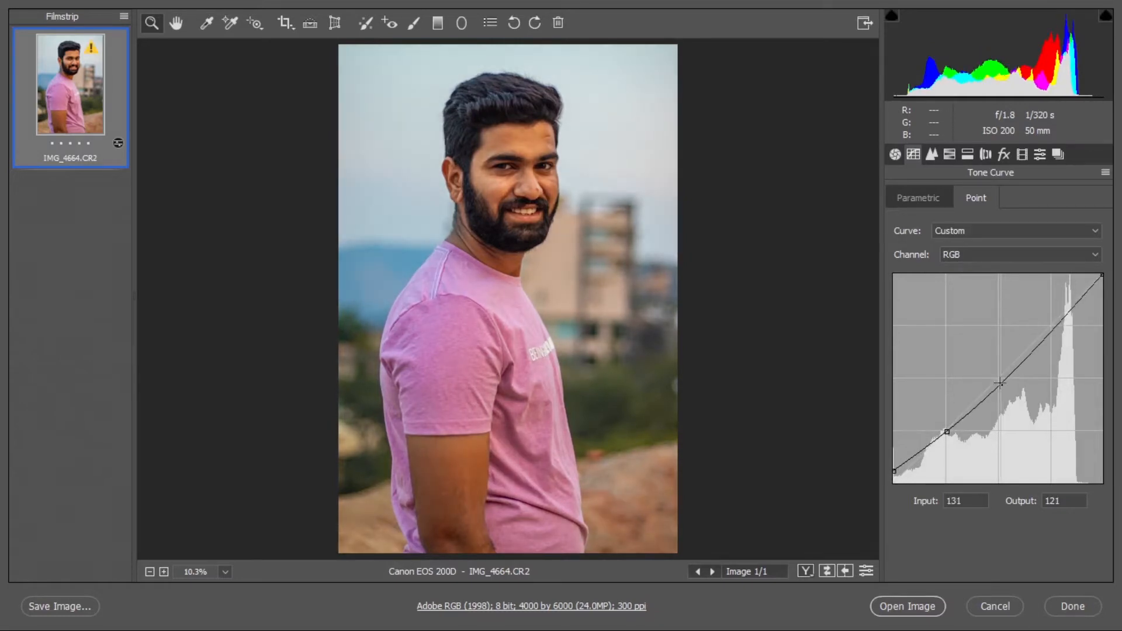
left_click_drag(1001, 383, 997, 379)
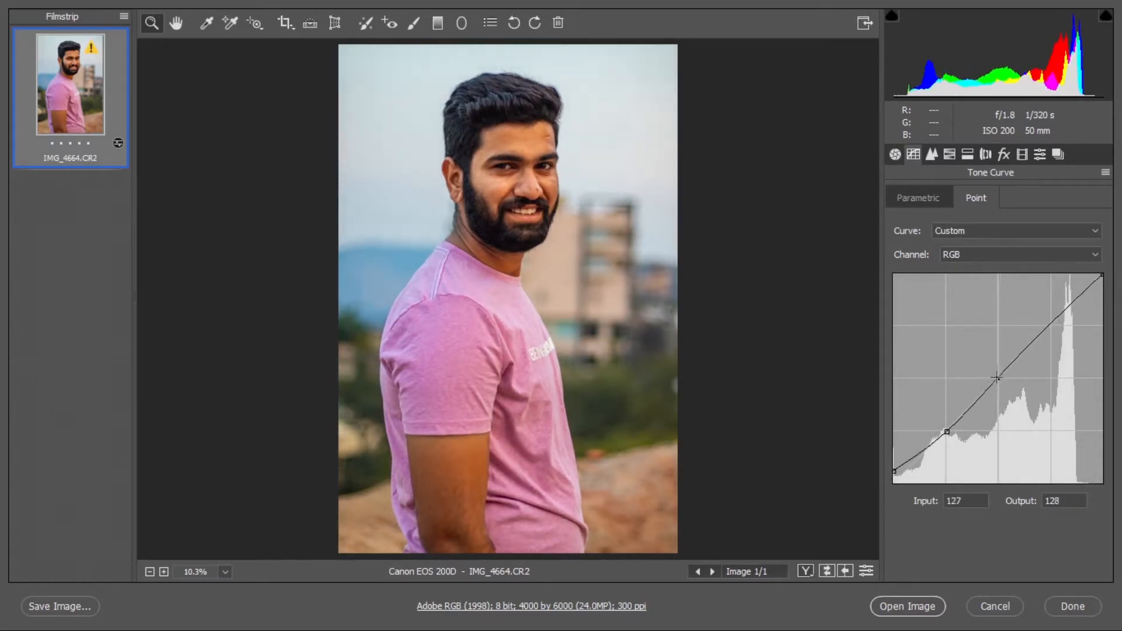
Step: Set sharpening to amount 34, radius 1.3, detail 46 and masking 44, and adjust the luminance noise reduction
left_click(932, 154)
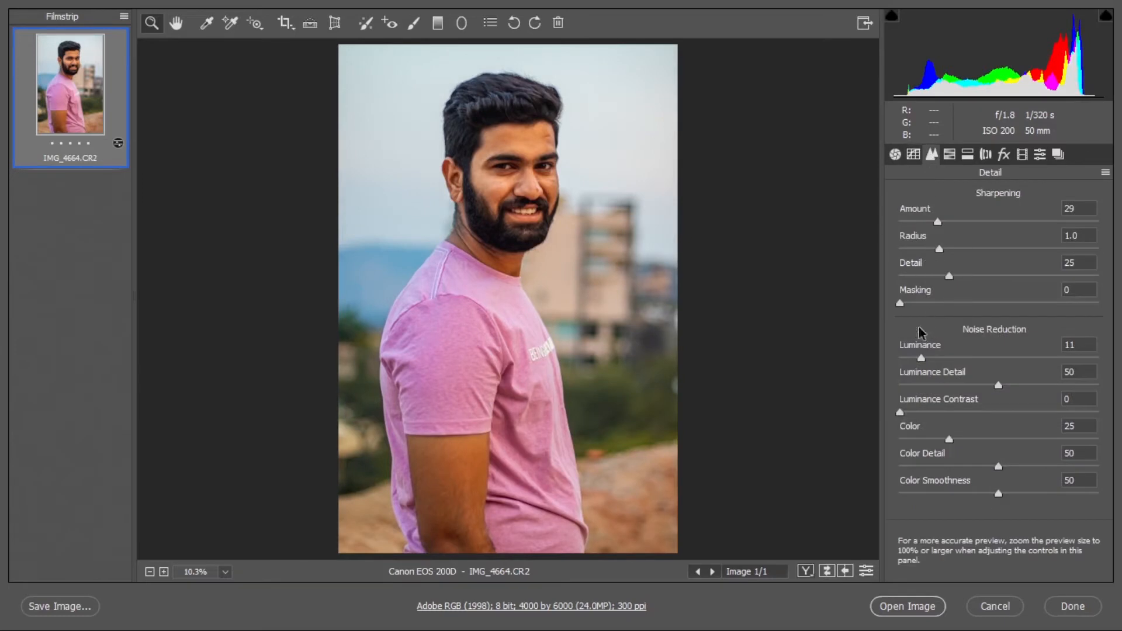
left_click_drag(900, 304, 987, 305)
left_click_drag(938, 221, 992, 276)
left_click(945, 248)
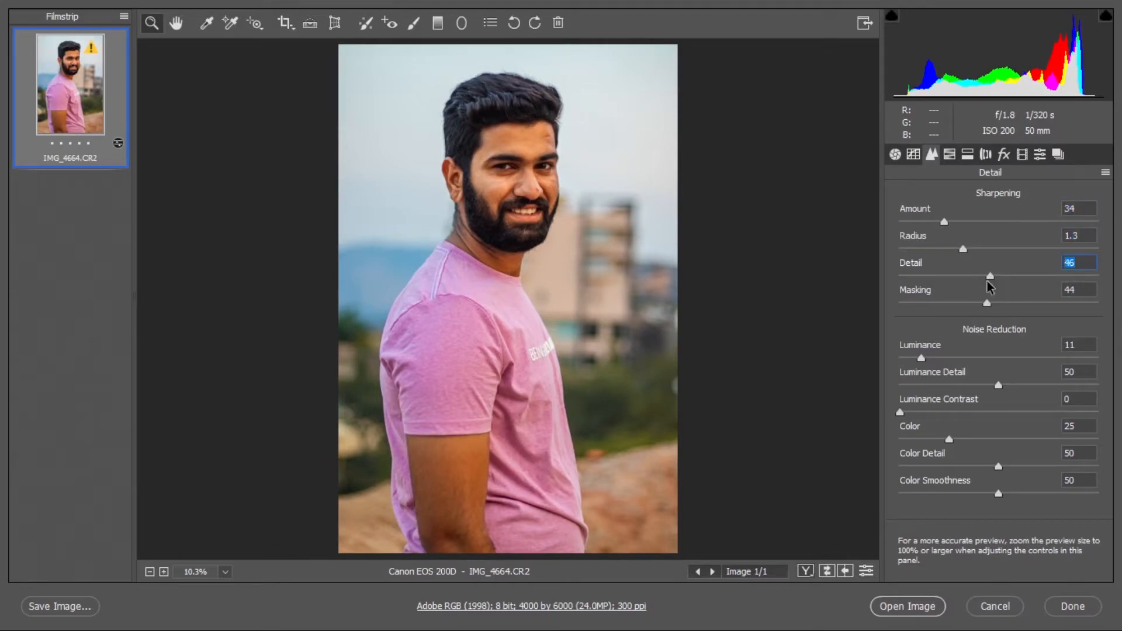
left_click_drag(922, 358, 927, 358)
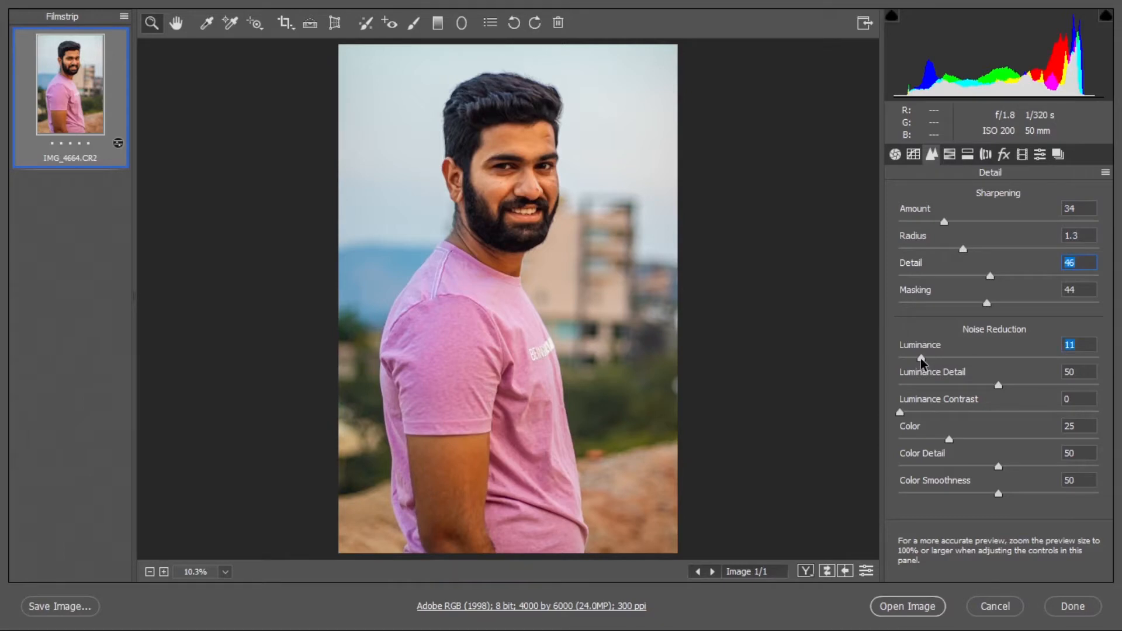
Step: Brighten the skin tones by setting the luminance of the oranges to +26
left_click(951, 154)
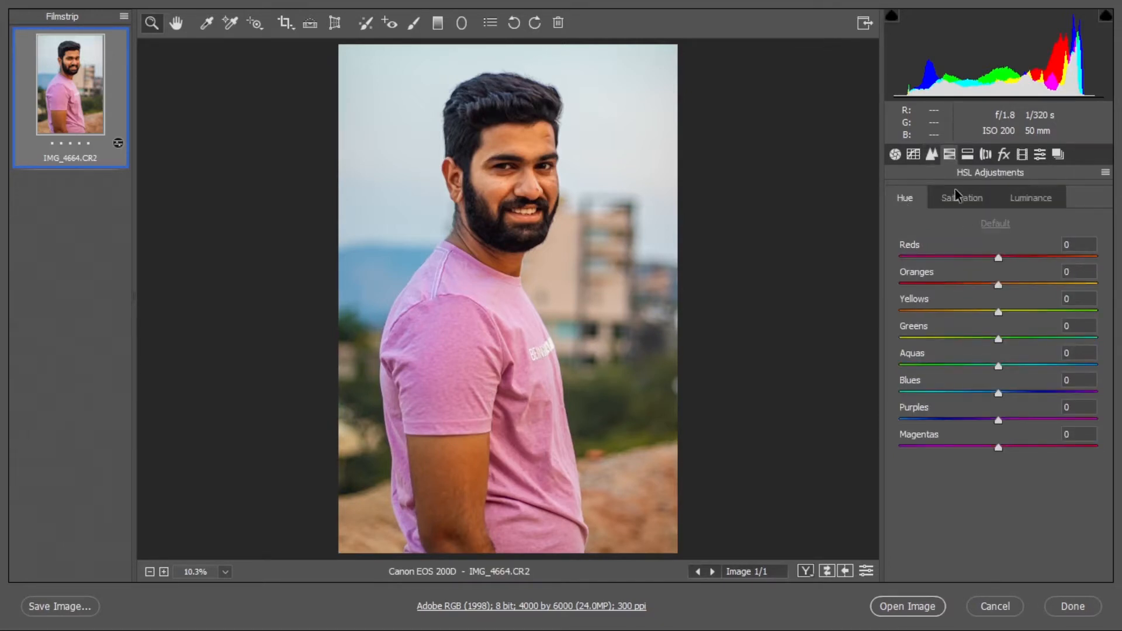
left_click_drag(992, 285, 1024, 288)
left_click(1018, 201)
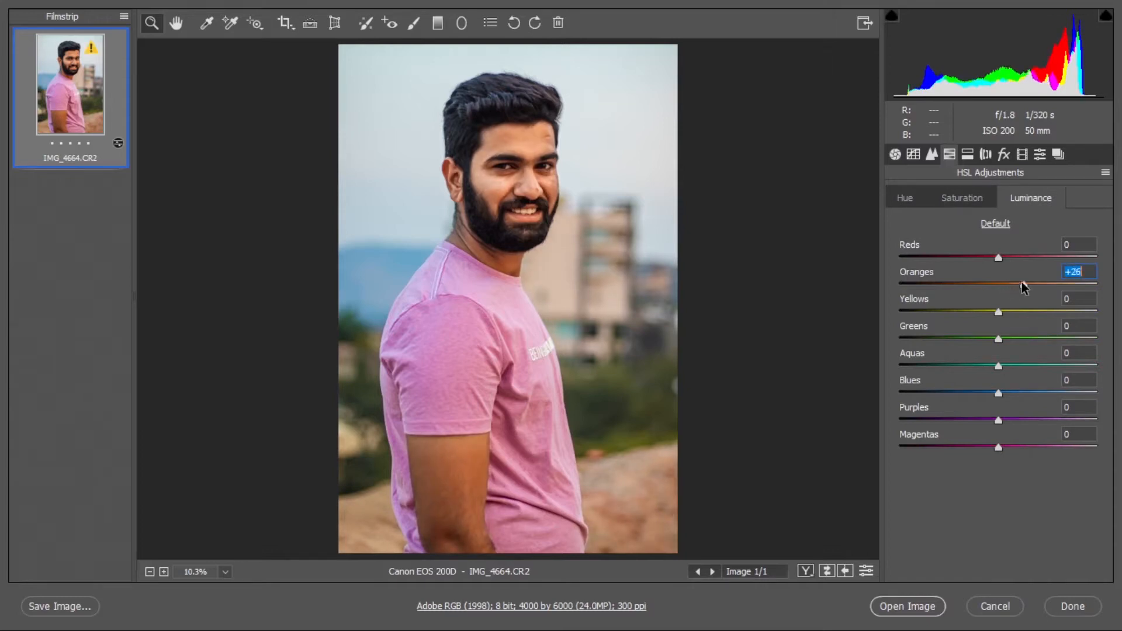
Step: Split-tone the highlights with a warm hue of 47 and a saturation of 7
left_click(969, 155)
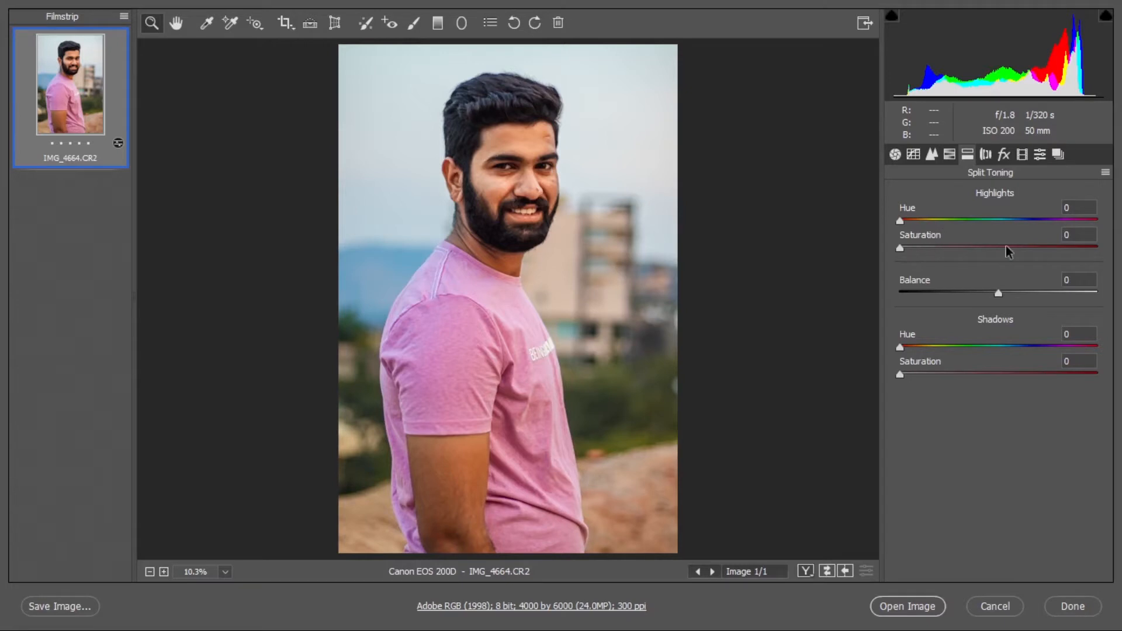
left_click(1073, 234)
type("10")
left_click_drag(901, 225, 933, 225)
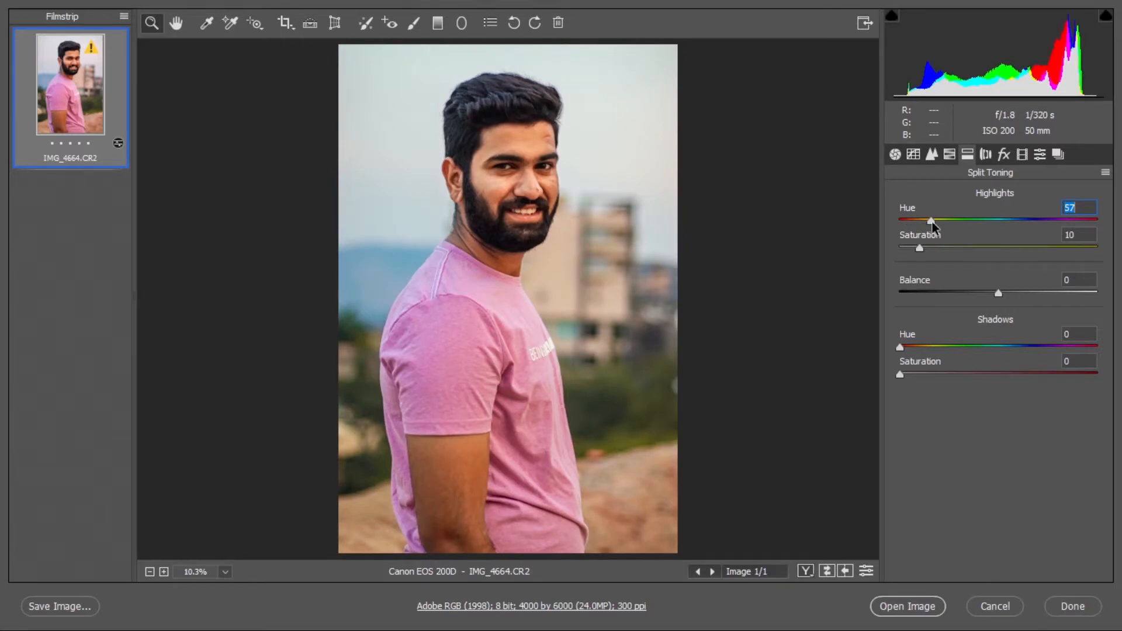
left_click_drag(933, 226, 1039, 219)
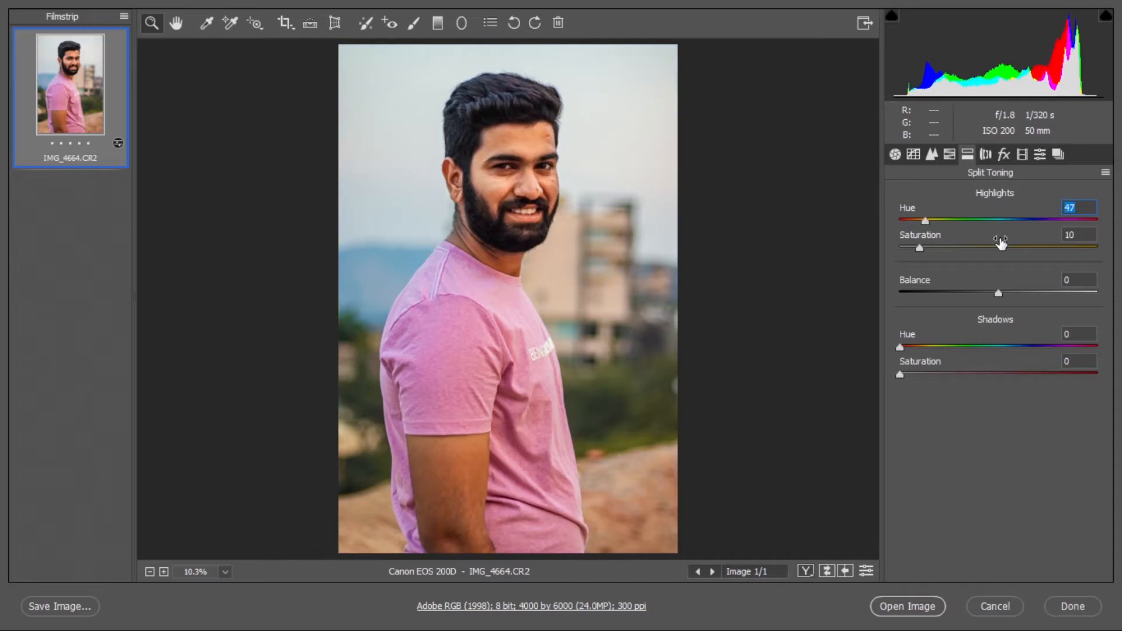
key("Tab")
type("7")
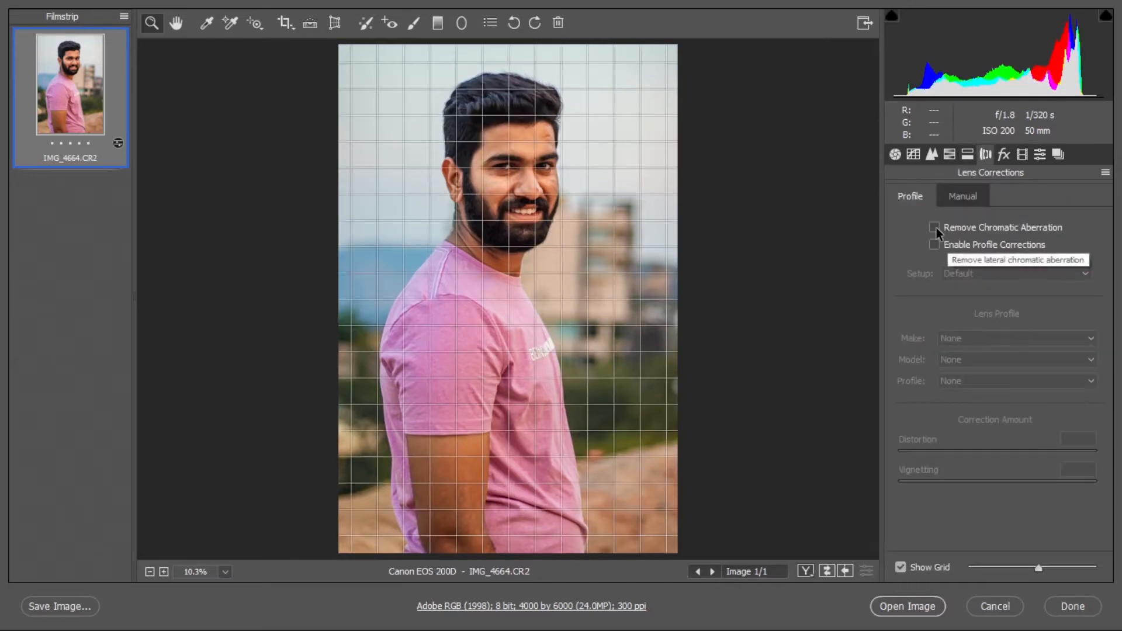
Step: Turn on chromatic aberration removal and lens profile corrections, and add a post-crop vignette with amount -16 and midpoint 43
left_click(935, 227)
left_click(934, 245)
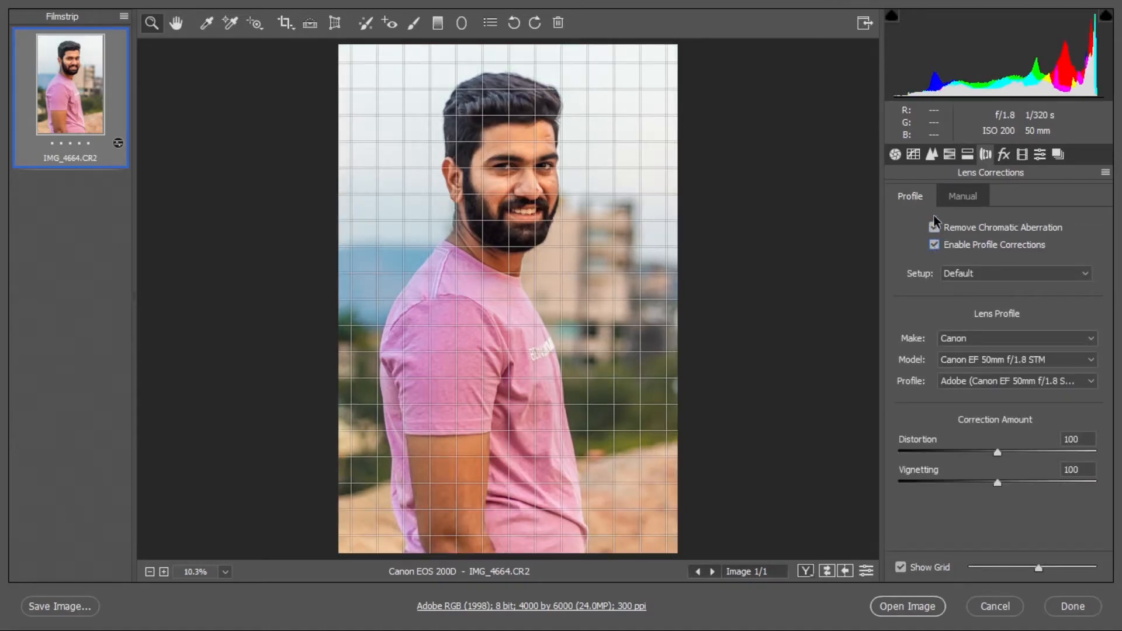
left_click(1004, 153)
left_click_drag(988, 366, 987, 397)
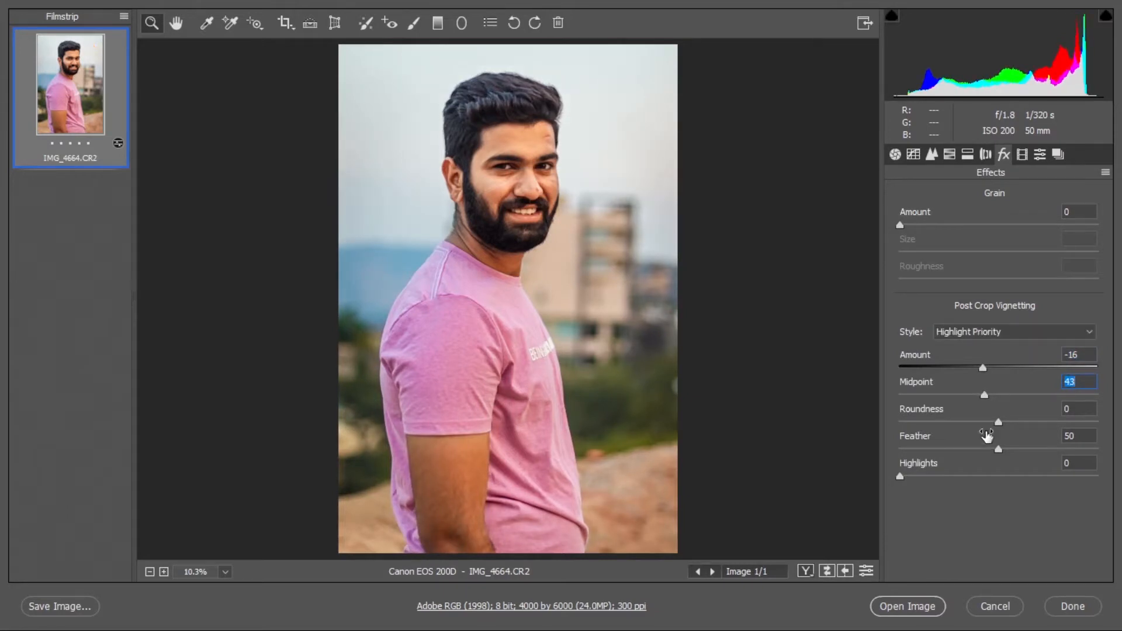
Step: Set the camera calibration saturation to -33 for the green primary and +62 for the blue primary
left_click(1022, 154)
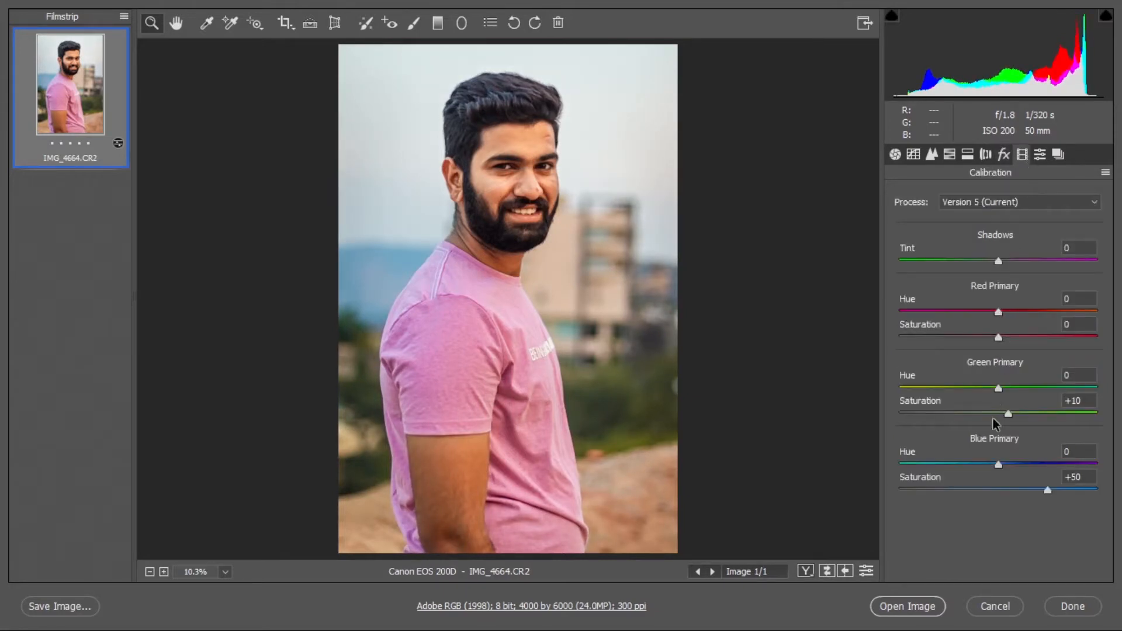
left_click_drag(1007, 415, 966, 415)
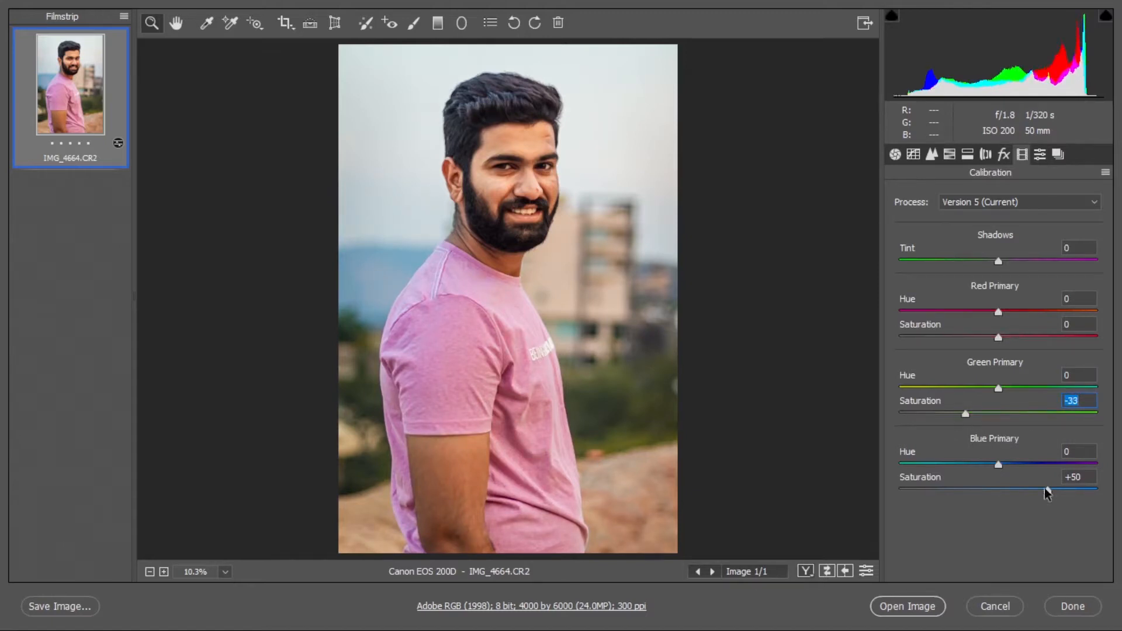
left_click_drag(1046, 488, 1060, 491)
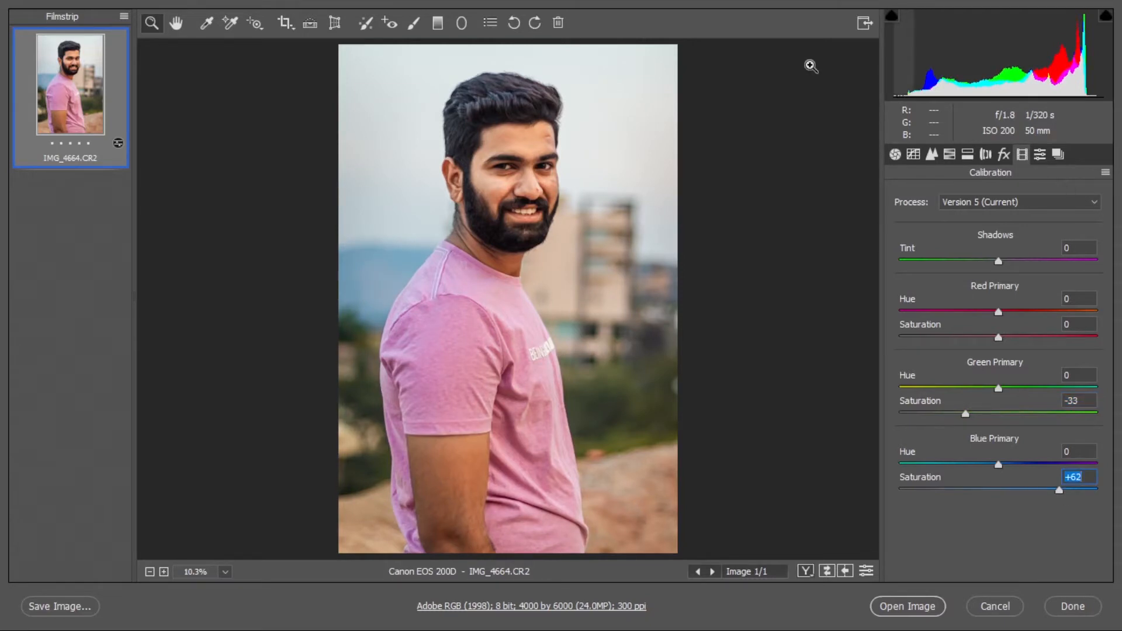
Step: Draw a small radial filter on the eye nearest the visible ear and fit its ellipse over the iris
left_click(510, 190)
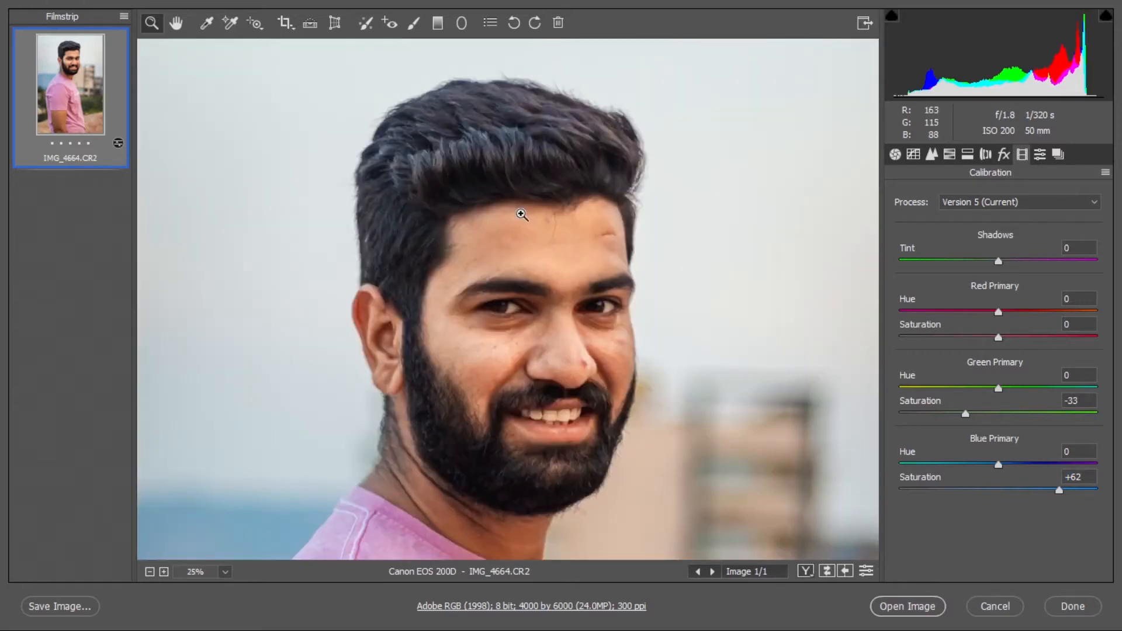
left_click(521, 214)
left_click(469, 291)
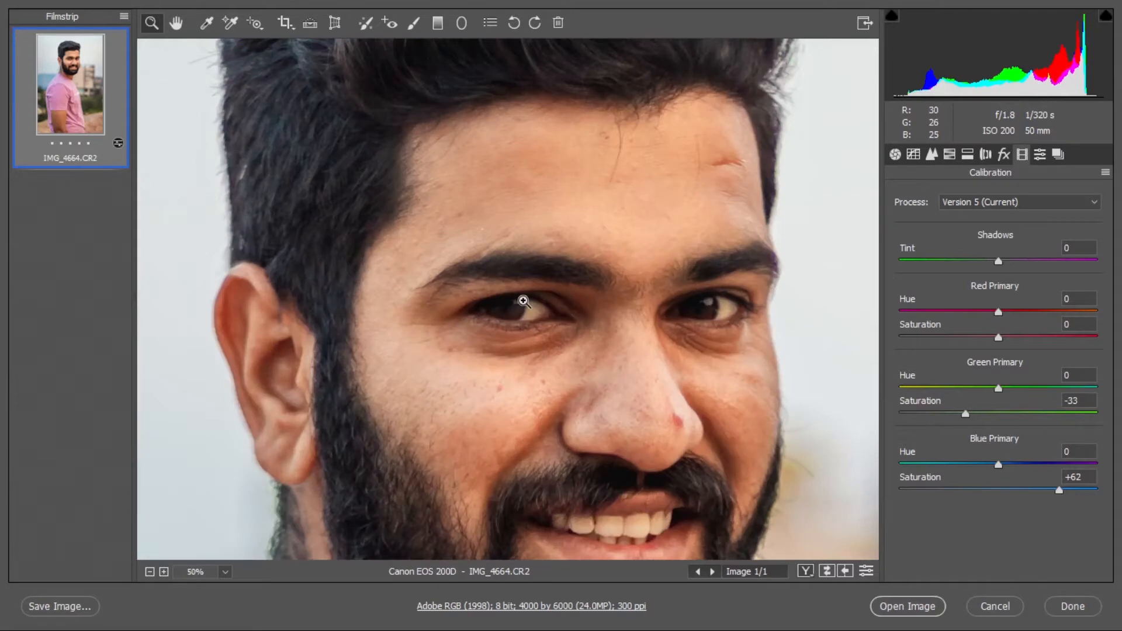
left_click(523, 301)
left_click(461, 22)
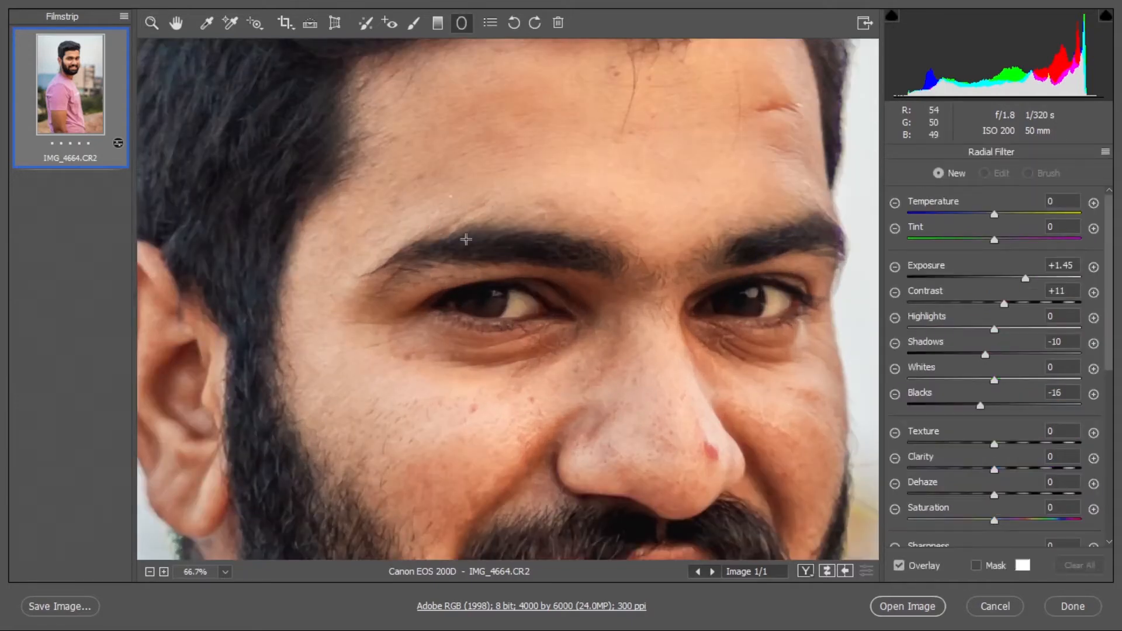
left_click_drag(466, 299, 497, 316)
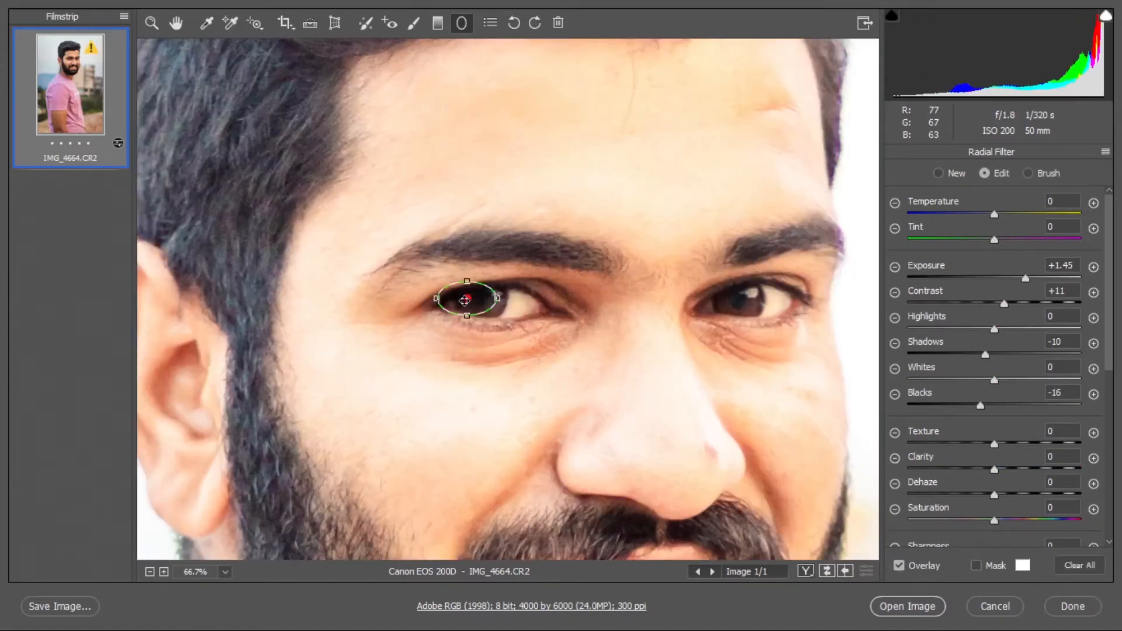
left_click_drag(465, 301, 481, 302)
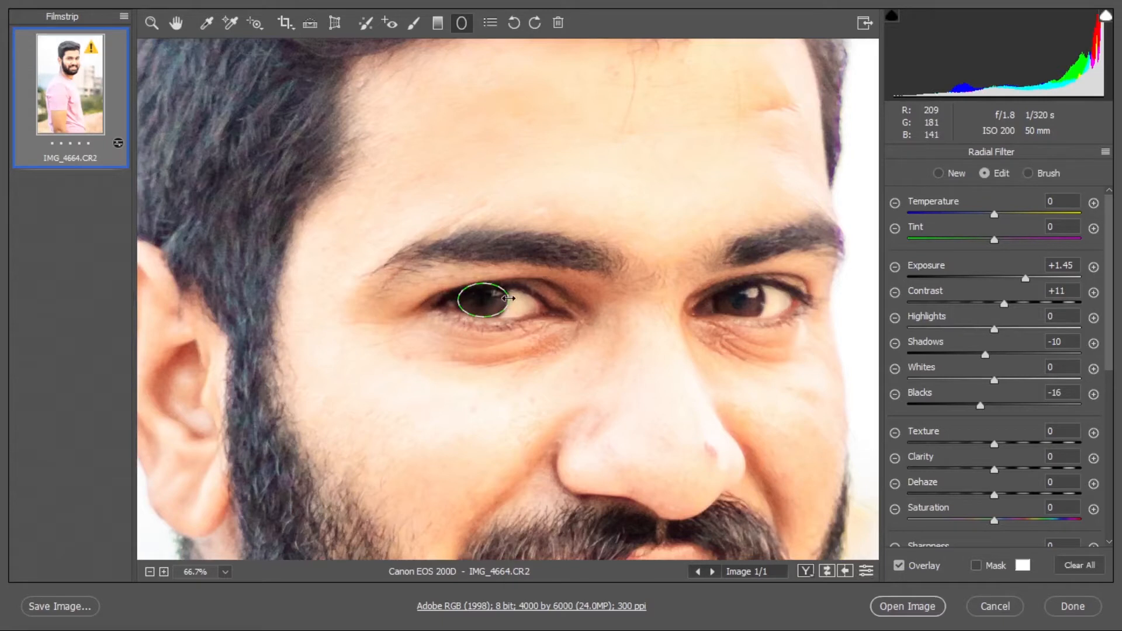
Step: Limit the eye's radial filter to affect only the area inside its ellipse
scroll(993, 482, "down", 5)
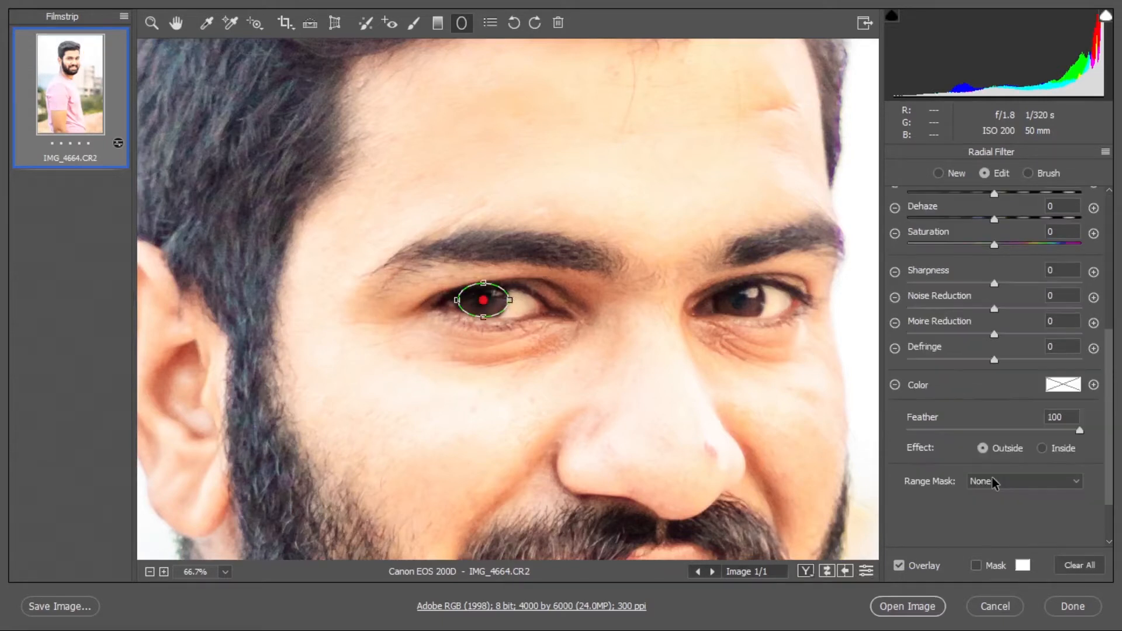
left_click(1045, 452)
scroll(1020, 268, "up", 5)
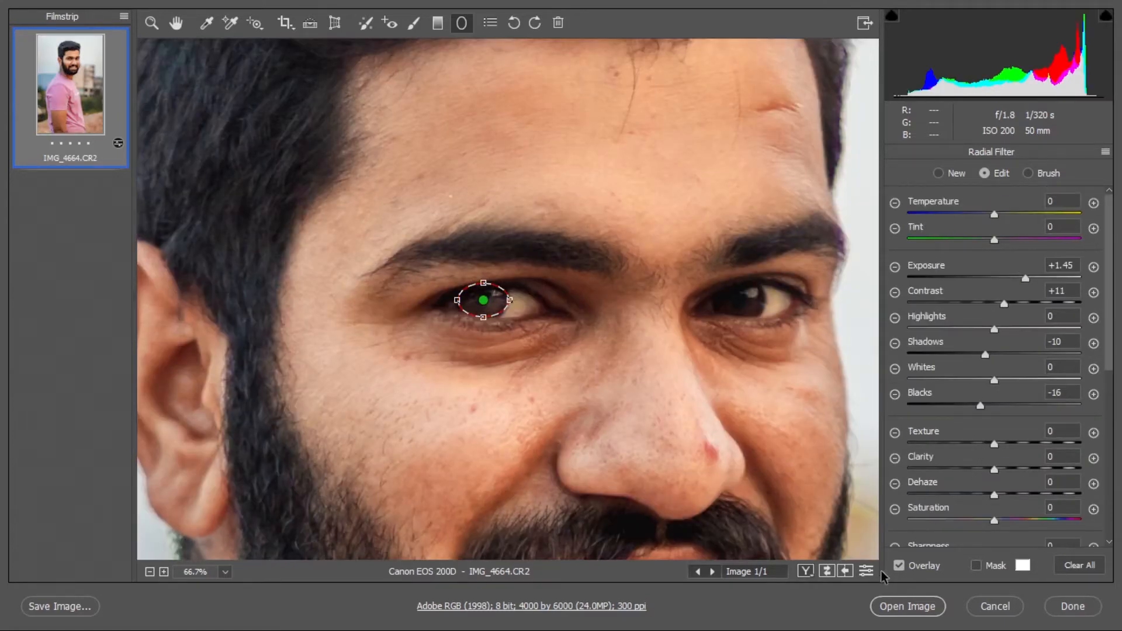
left_click(866, 572)
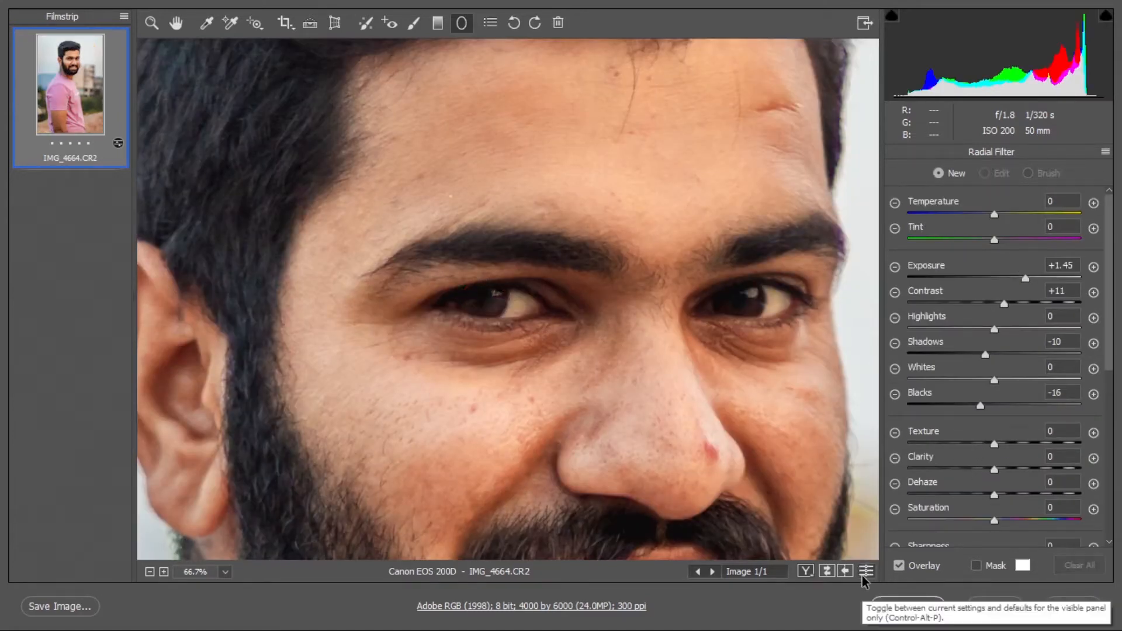
left_click(862, 577)
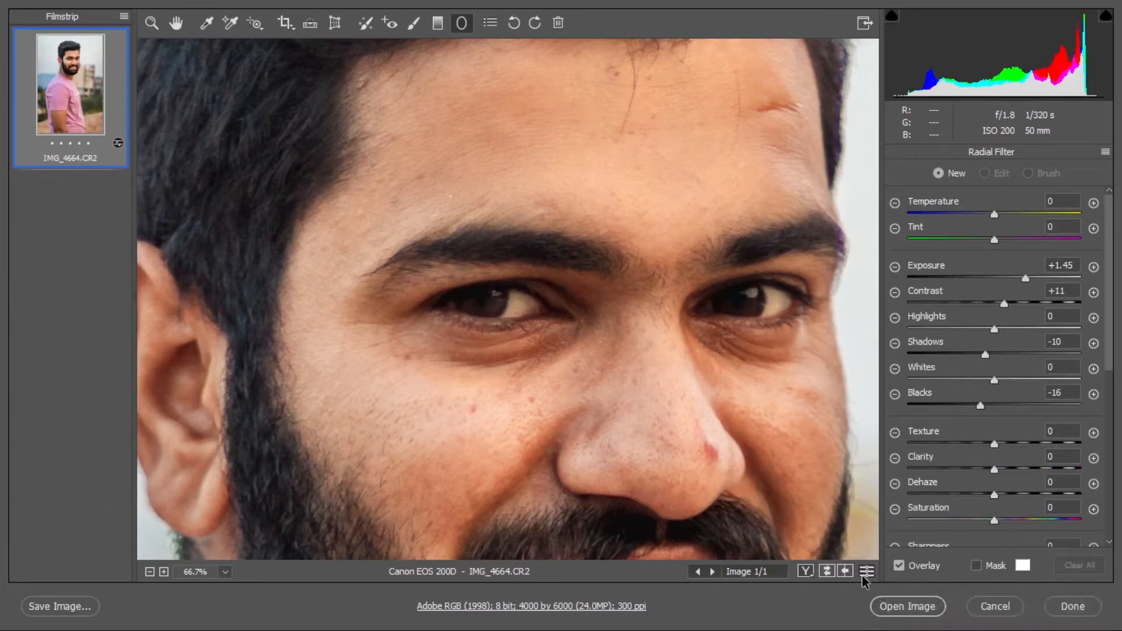
left_click(1106, 152)
left_click(1077, 190)
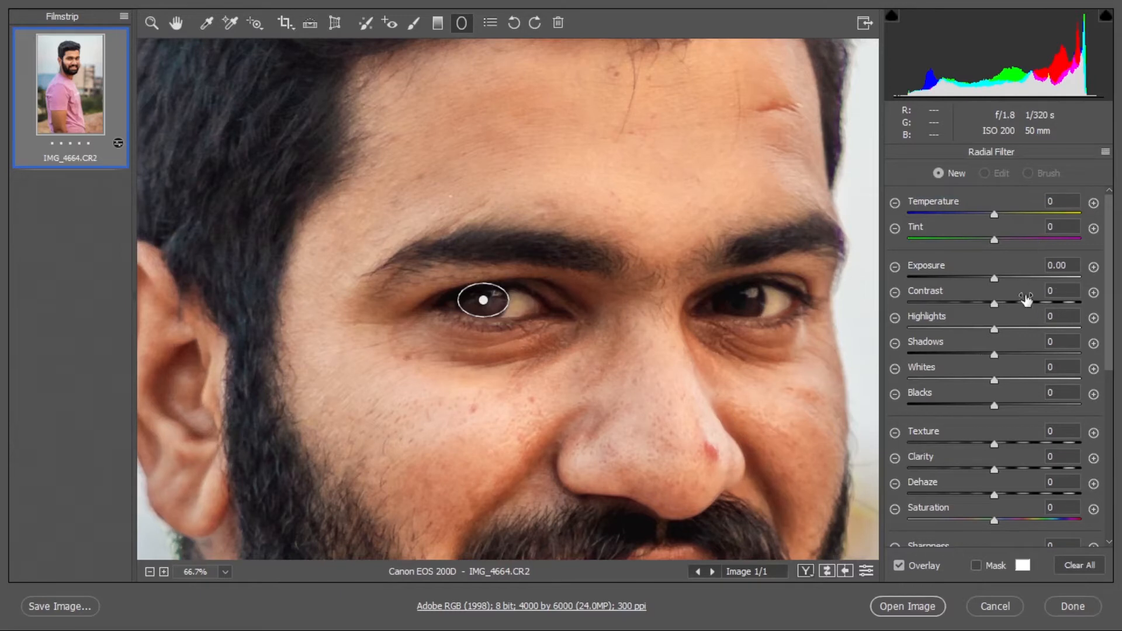
mouse_move(994, 279)
left_mouse_down()
mouse_move(1030, 286)
mouse_move(1003, 284)
left_mouse_up()
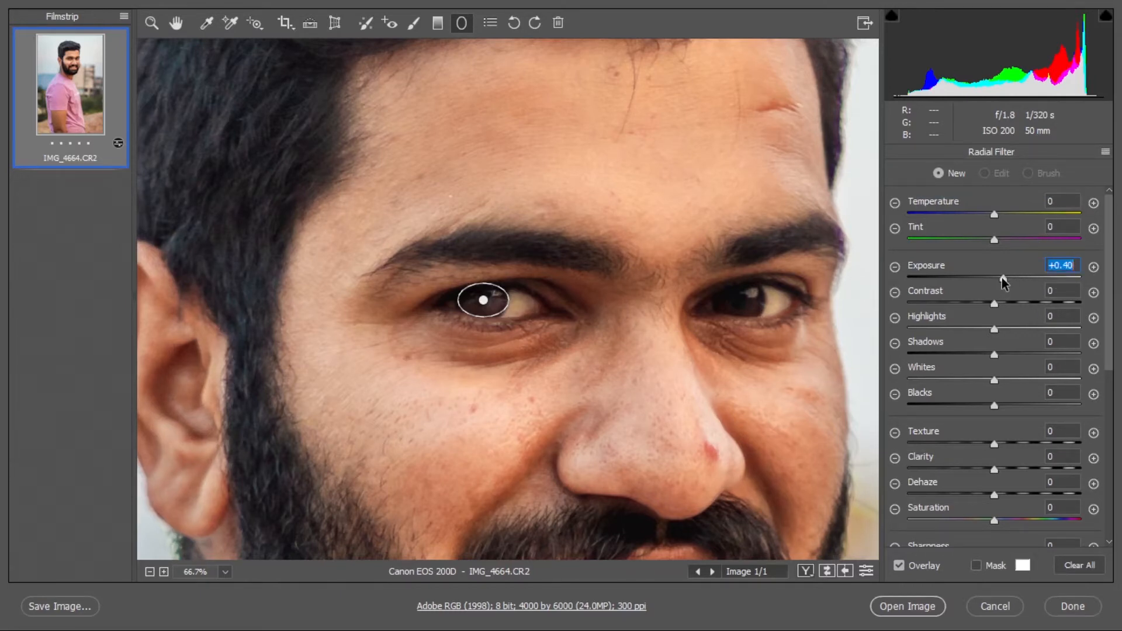
key("Delete")
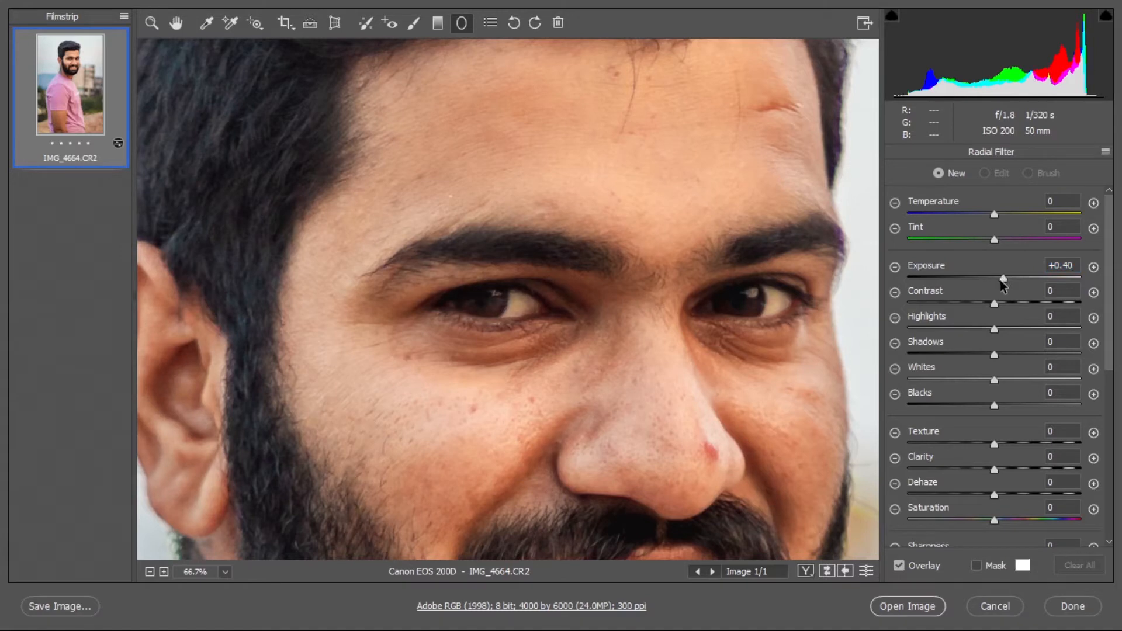
key("ctrl+z")
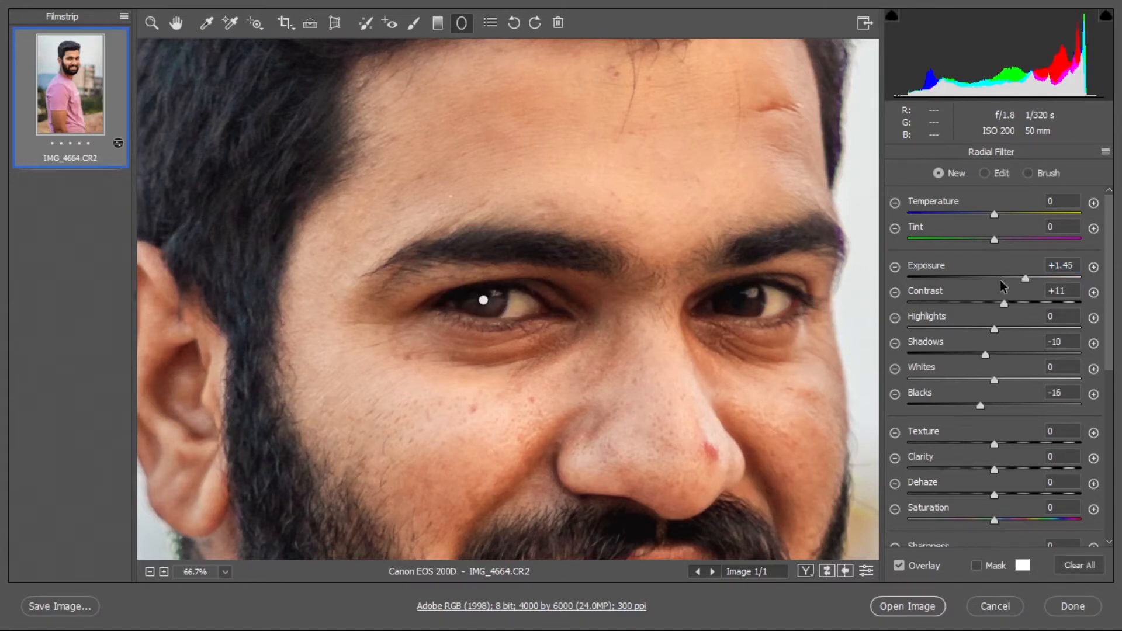
Step: Select the existing eye radial filter and reset its exposure, contrast, shadows and blacks to 0
left_click(483, 300)
left_click(979, 407)
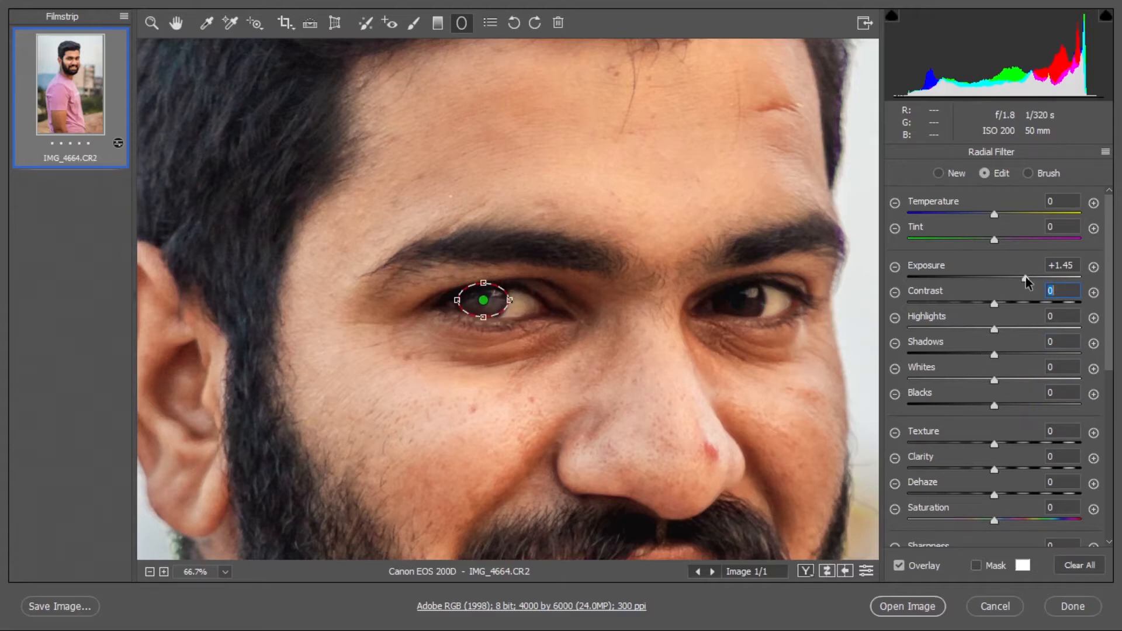
double_click(1026, 278)
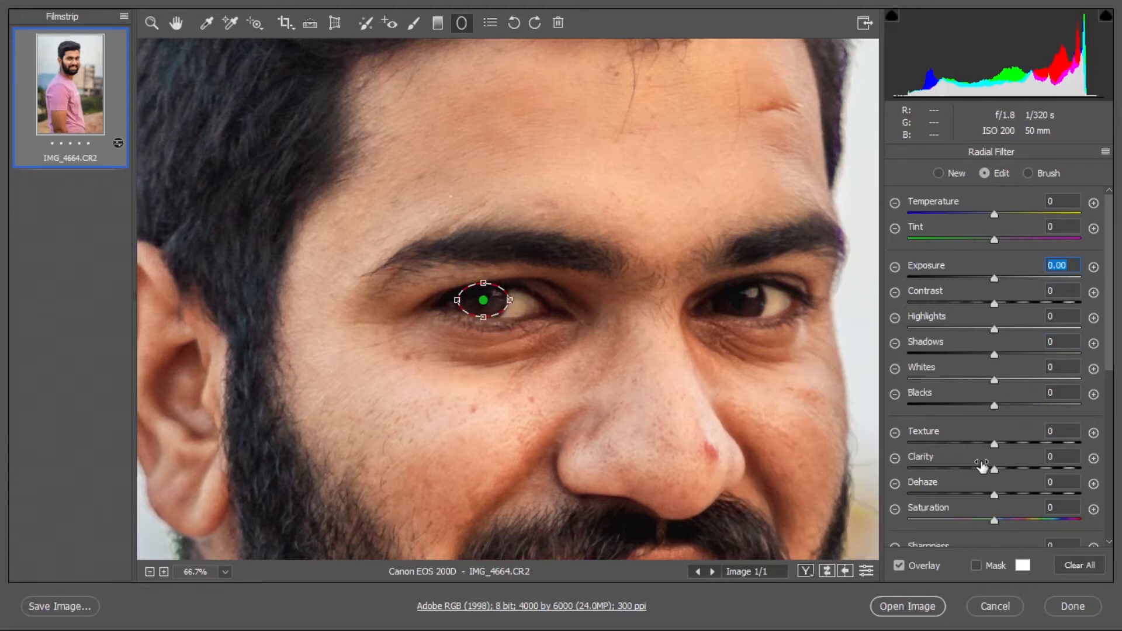
Step: Set the eye filter's texture to +5, saturation to +6, clarity to +5 and shadows to +5
left_click_drag(995, 445, 998, 444)
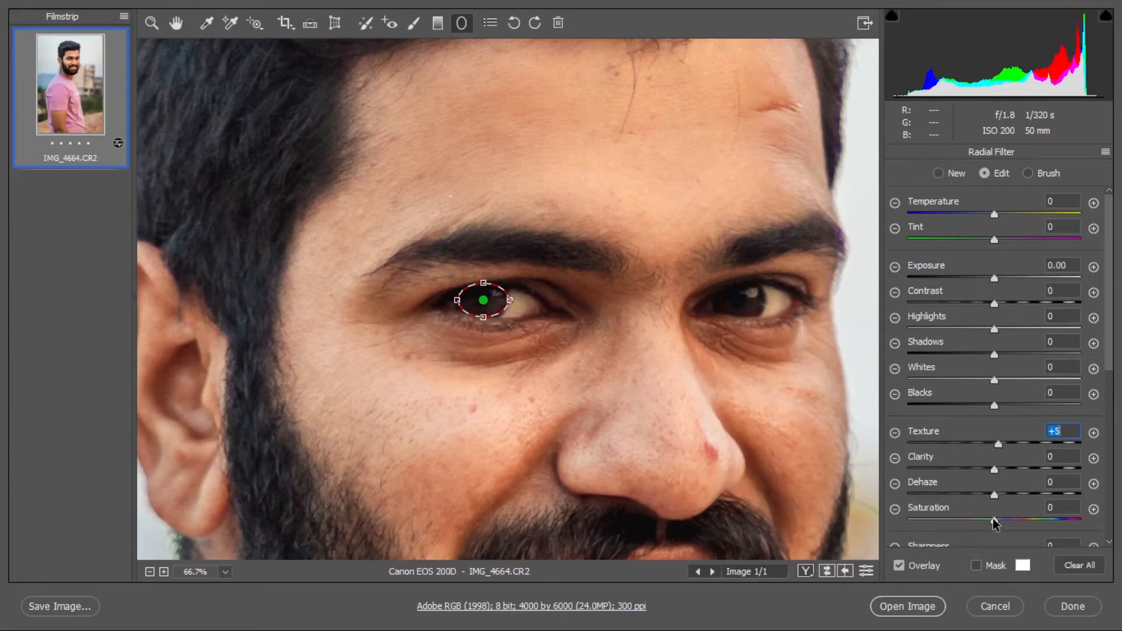
left_click_drag(994, 519, 999, 520)
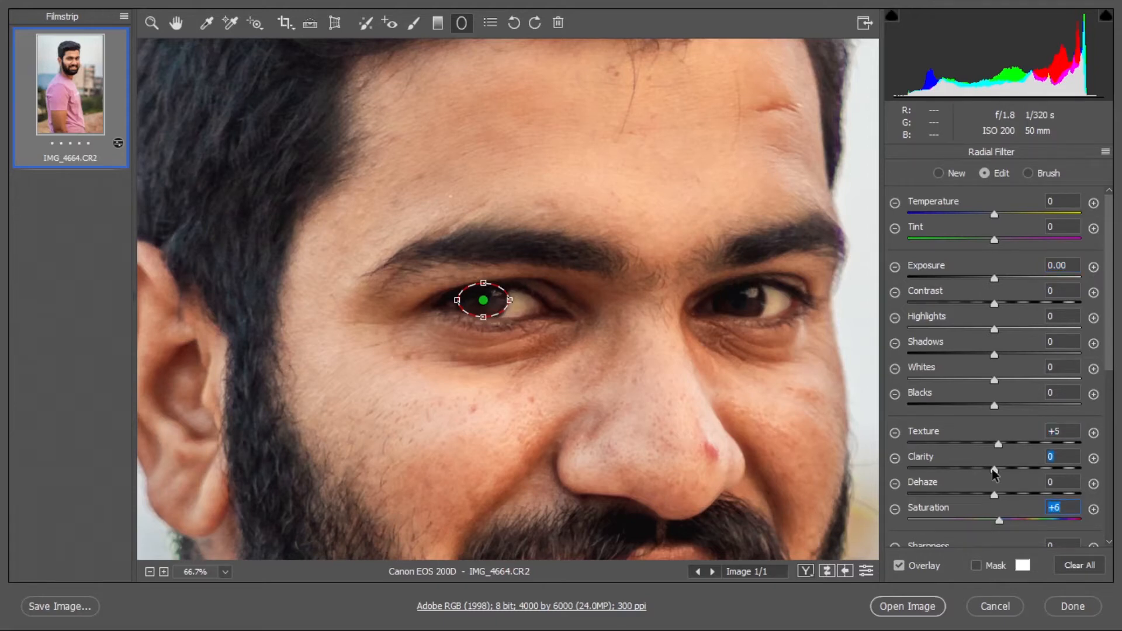
left_click_drag(993, 470, 996, 469)
left_click_drag(994, 354, 999, 354)
Step: Set the eye filter's sharpness to +8 and its temperature to +1
scroll(998, 360, "down", 3)
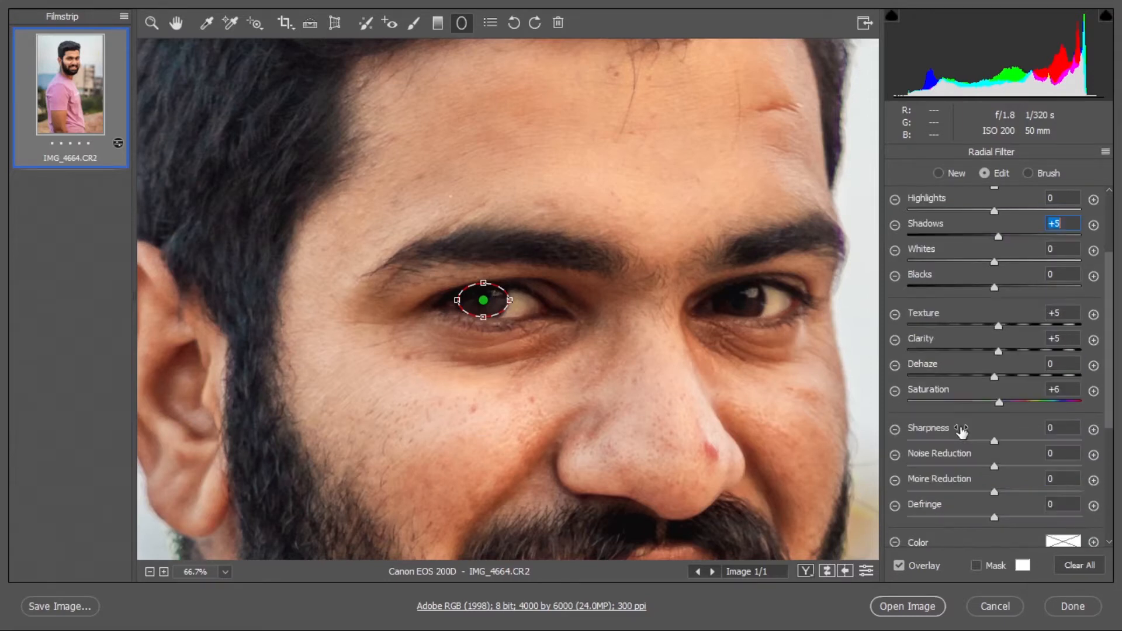
left_click(1002, 441)
scroll(1008, 479, "down", 2)
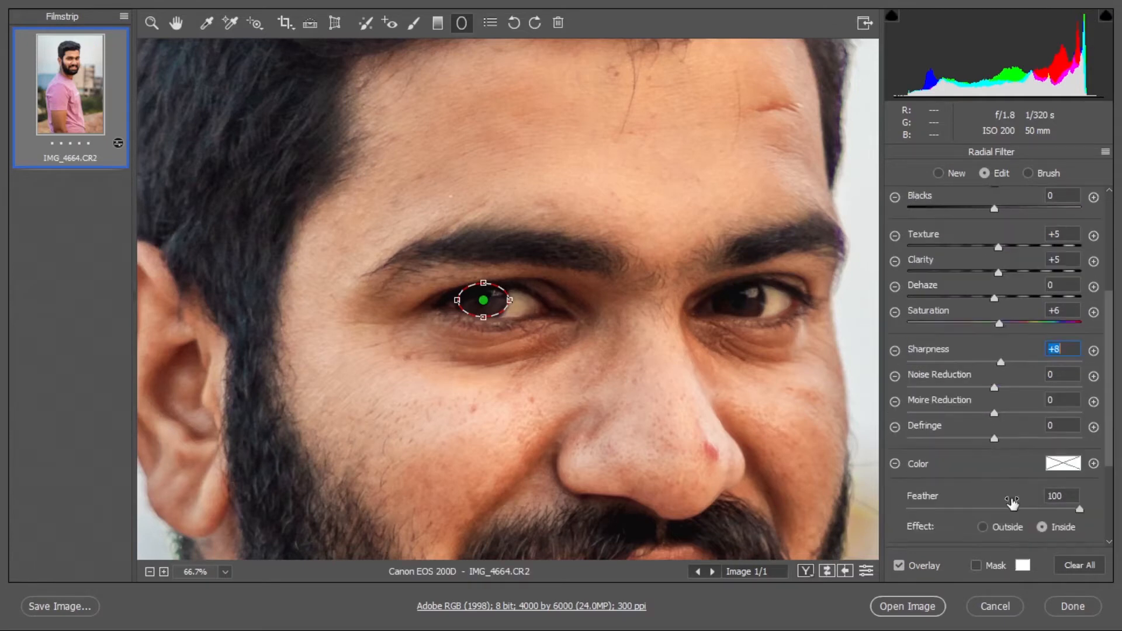
scroll(1007, 421, "up", 5)
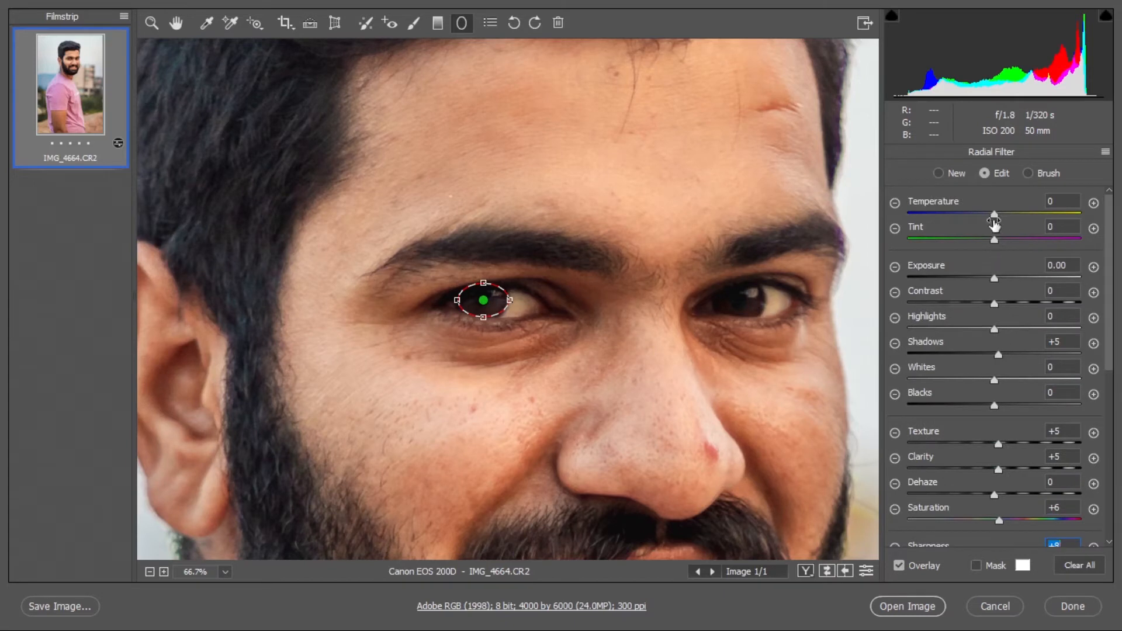
left_click_drag(995, 215, 996, 219)
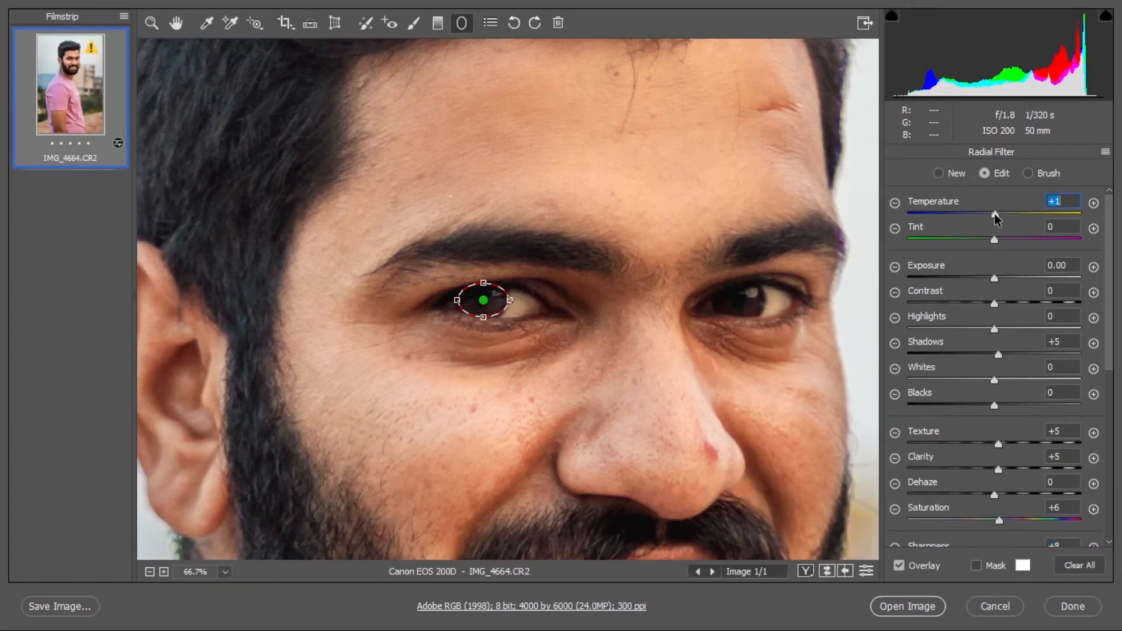
Step: Duplicate the eye's radial filter and place the copy over the iris of the other eye
right_click(490, 248)
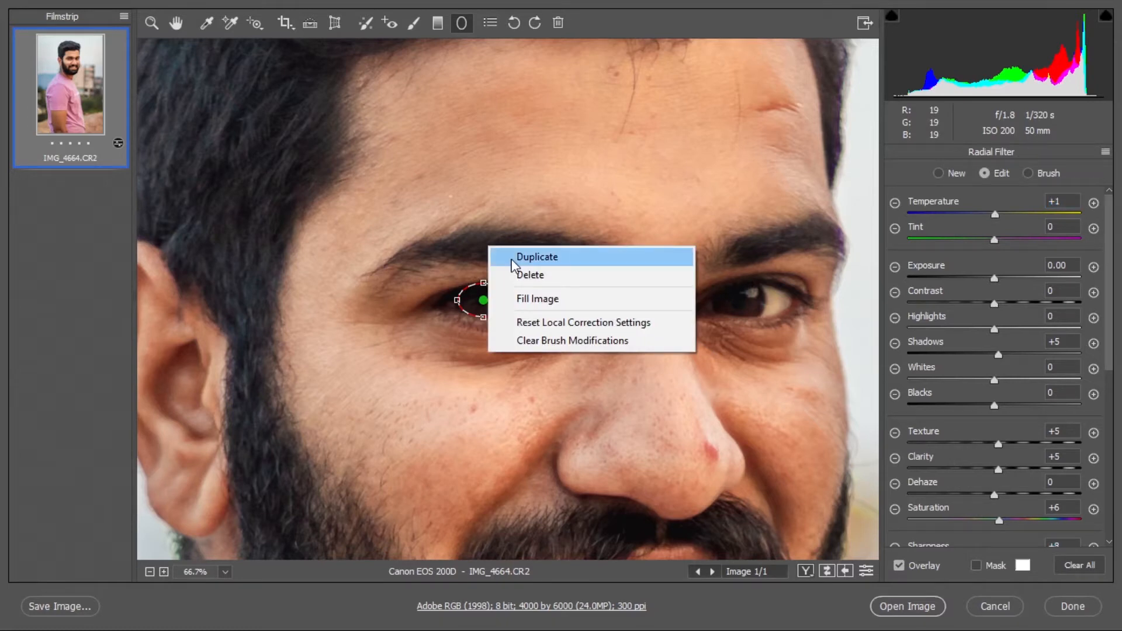
left_click(512, 258)
left_click_drag(483, 300, 736, 299)
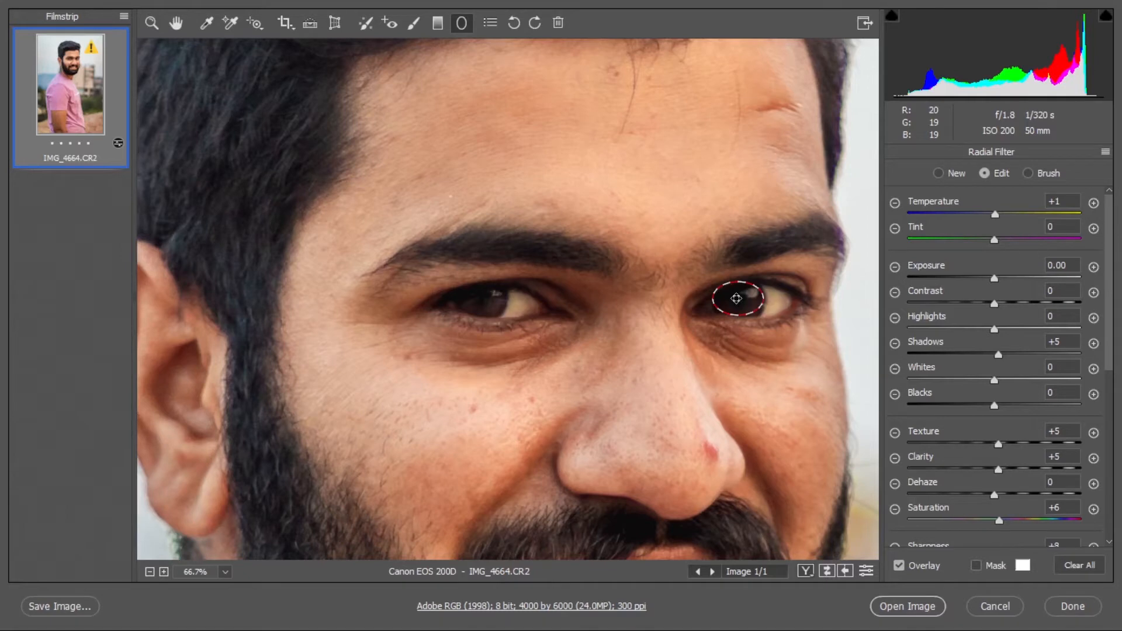
left_click_drag(736, 299, 742, 301)
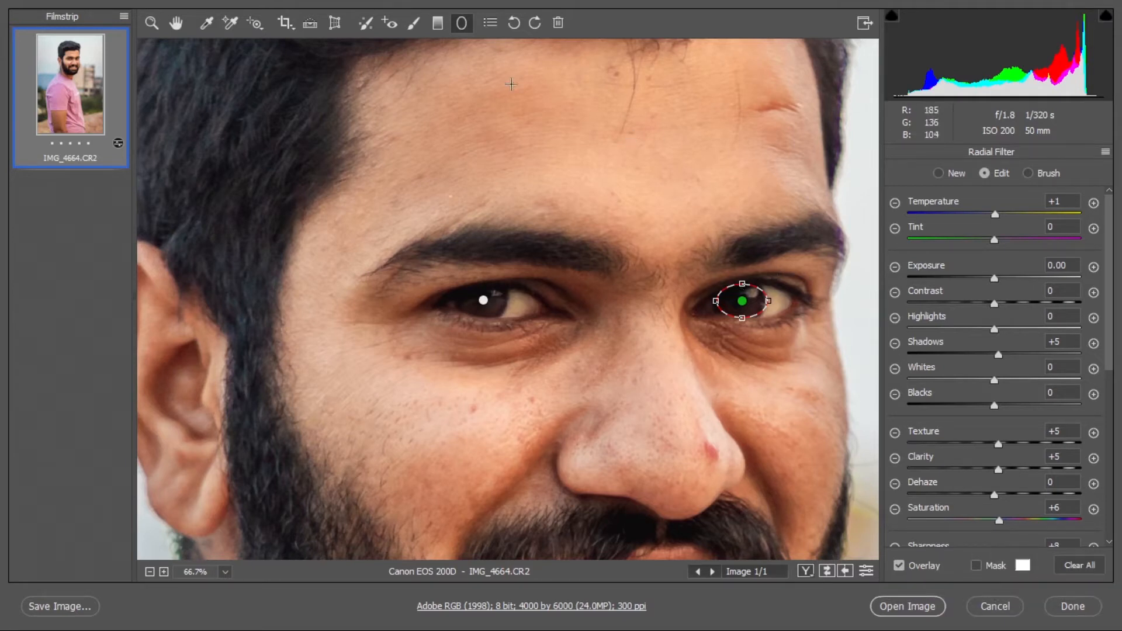
Step: Compare the whole portrait before and after the raw edits
left_click(175, 22)
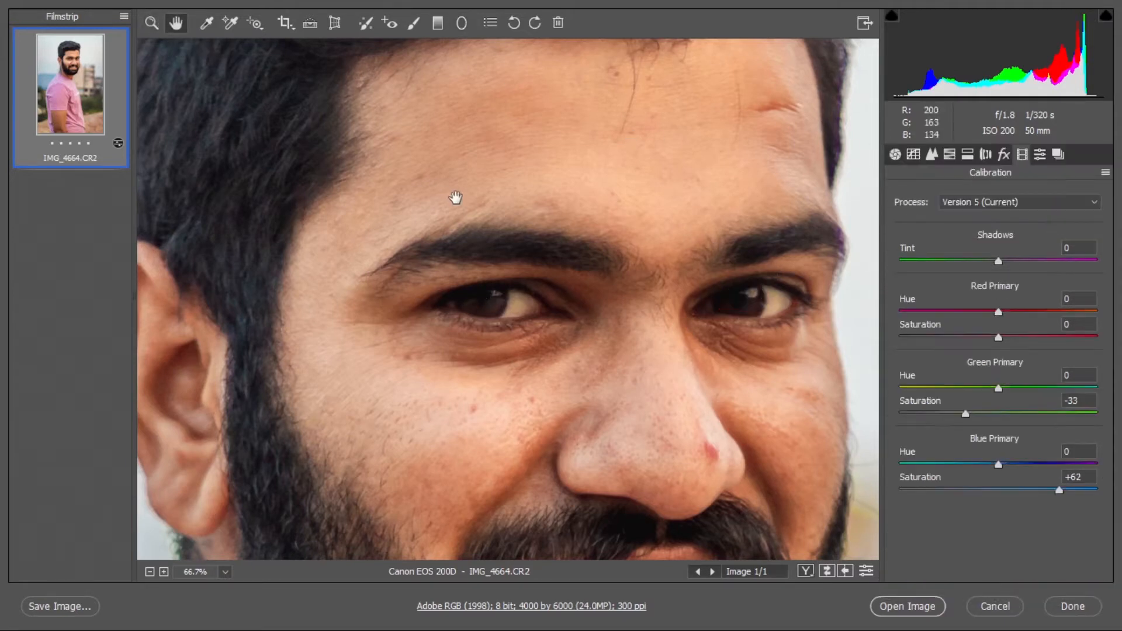
right_click(457, 200)
left_click(483, 302)
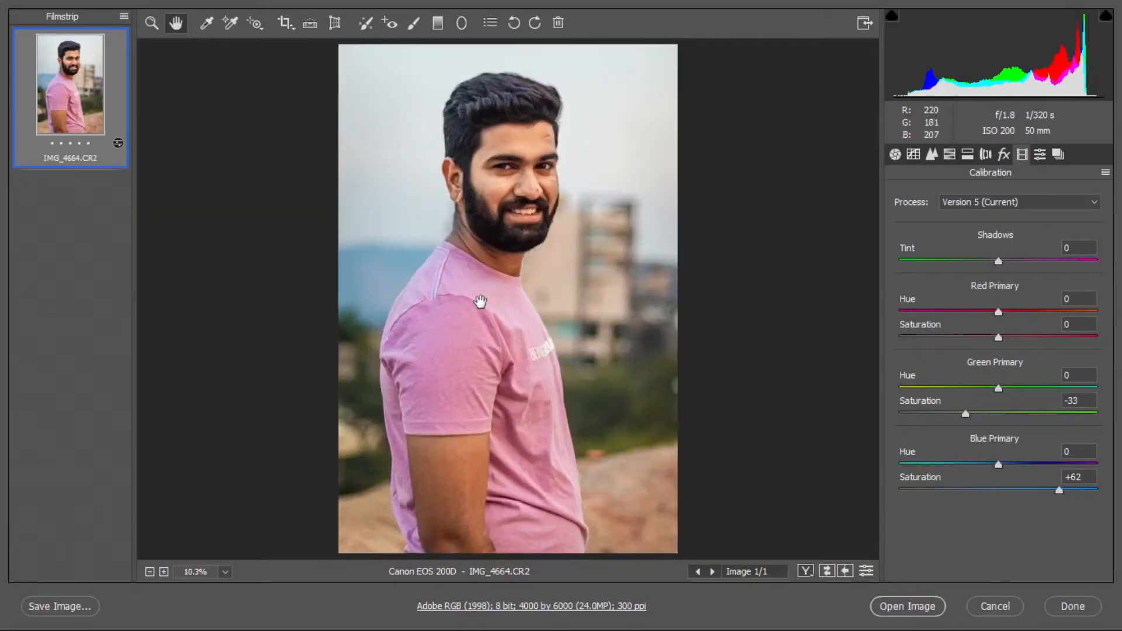
left_click(828, 571)
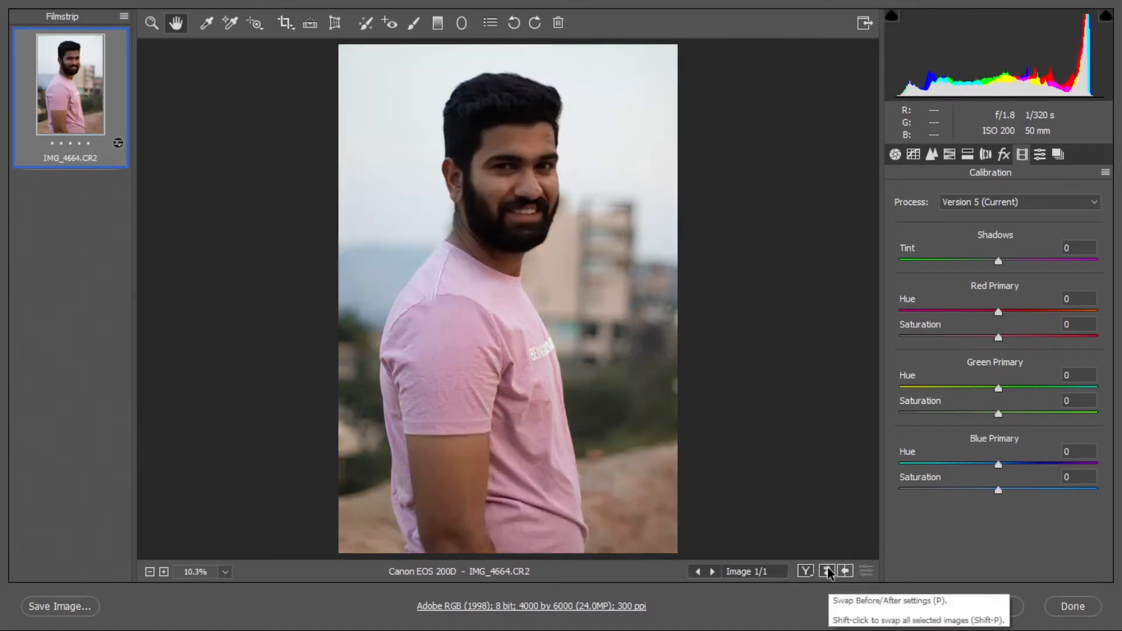
left_click(828, 571)
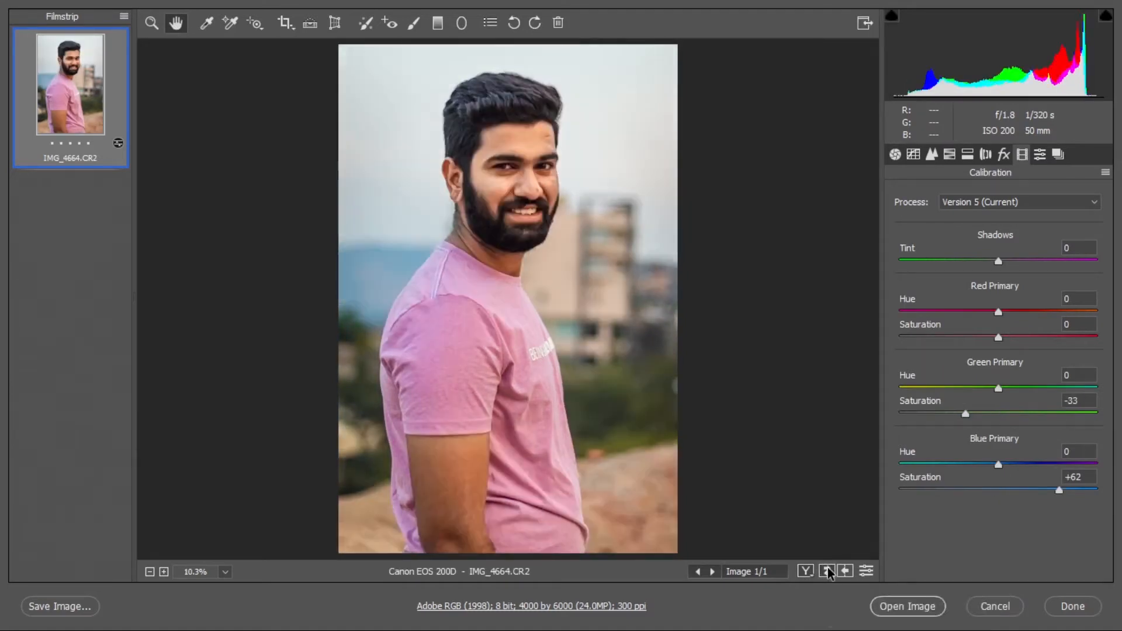
left_click(827, 571)
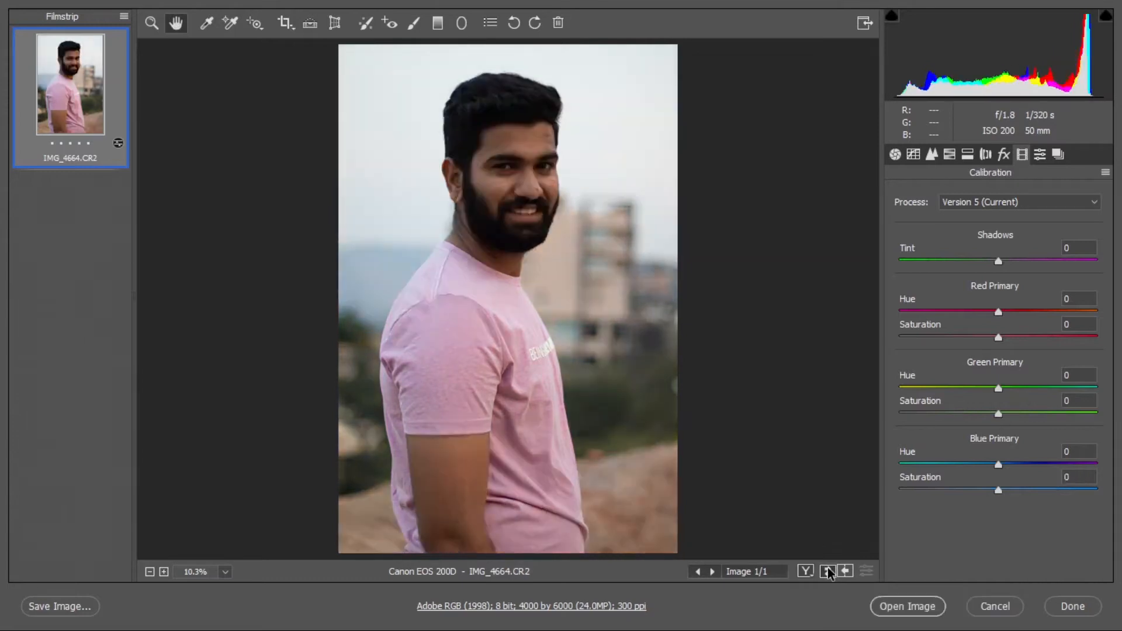
left_click(828, 571)
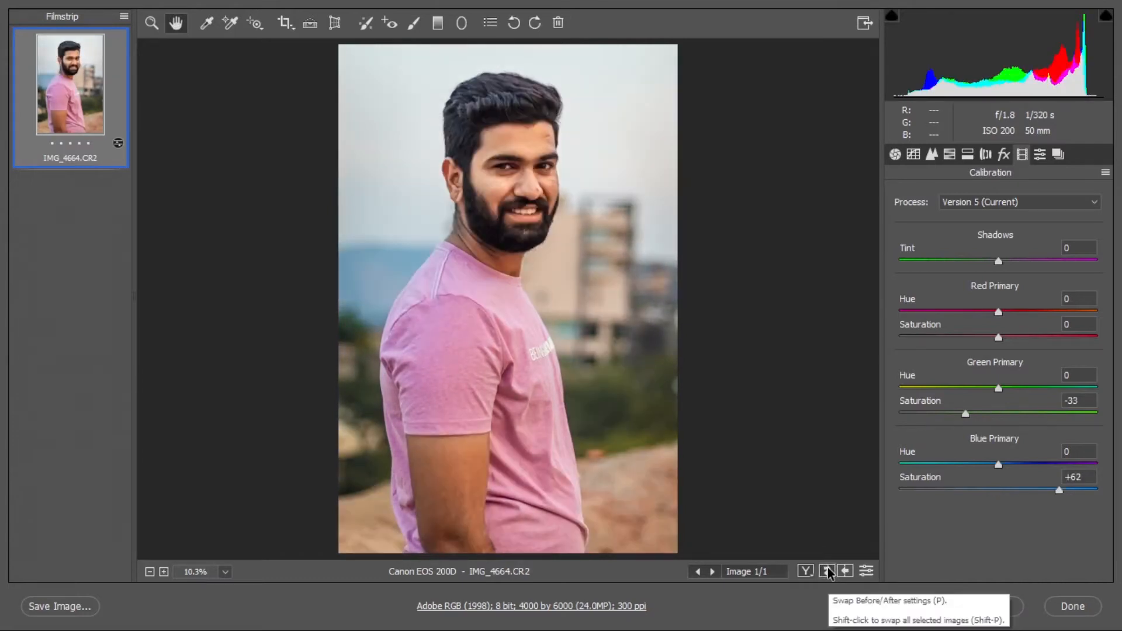
Step: Open the edited portrait in Photoshop and crop it to 4:5 (8:10), extending the frame past both sides to about 4268 × 5336 px
left_click(914, 608)
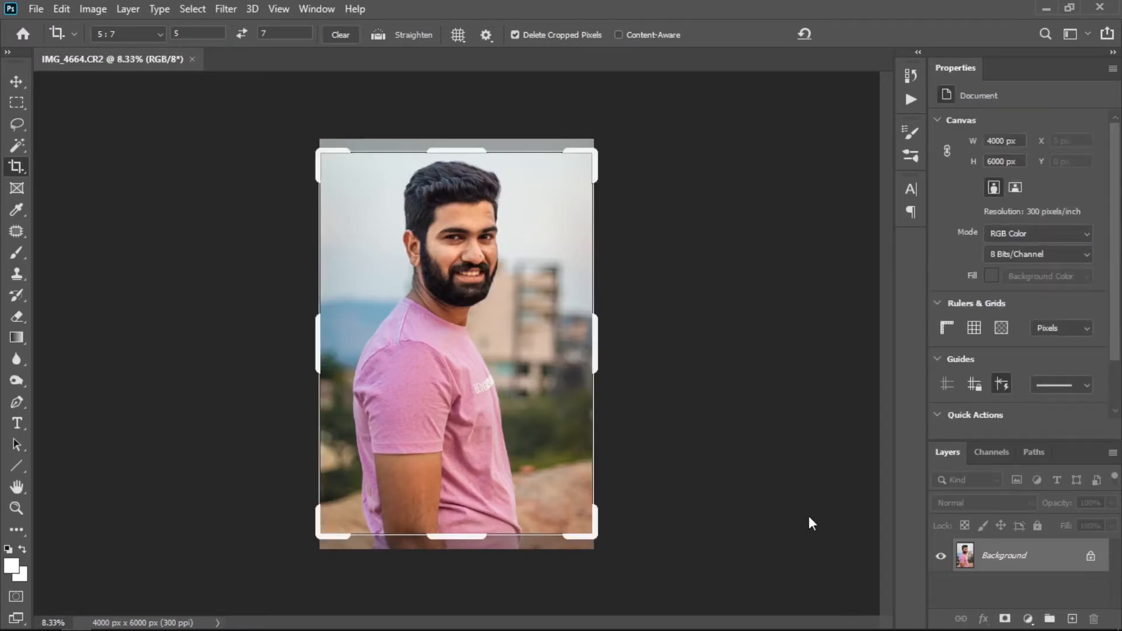
left_click(129, 34)
left_click(128, 110)
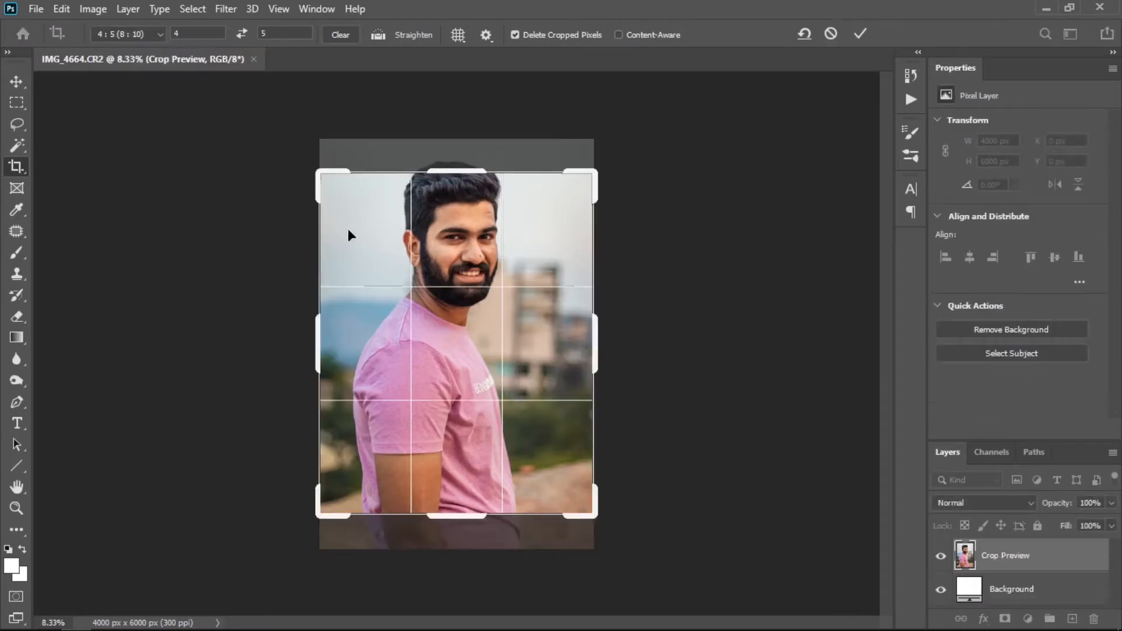
left_click_drag(452, 170, 452, 158)
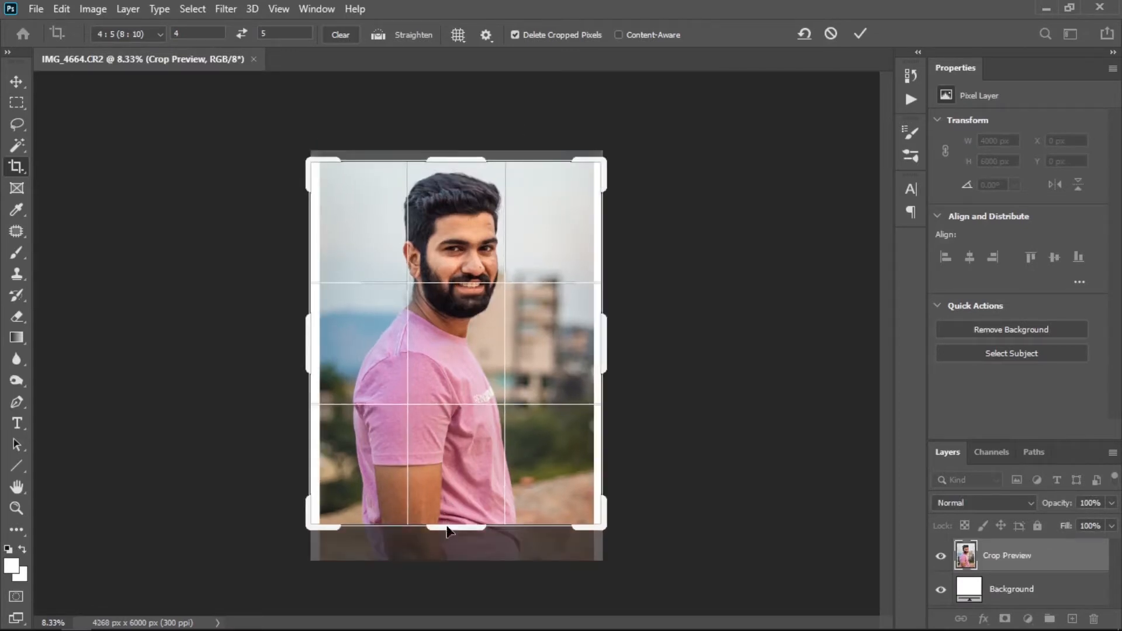
key("Return")
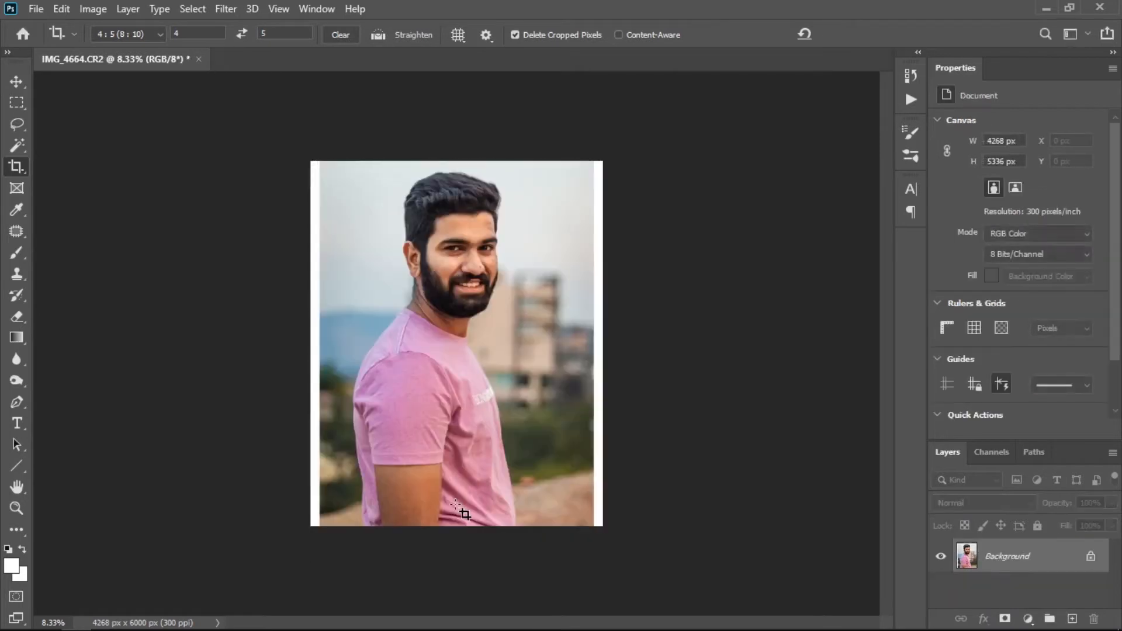
Step: Select a narrow full-height background strip beside the photo's left white margin, stretch it to about 170% width over the margin, and deselect
key("ctrl+plus")
key("ctrl+minus")
key("ctrl+0")
left_click(16, 103)
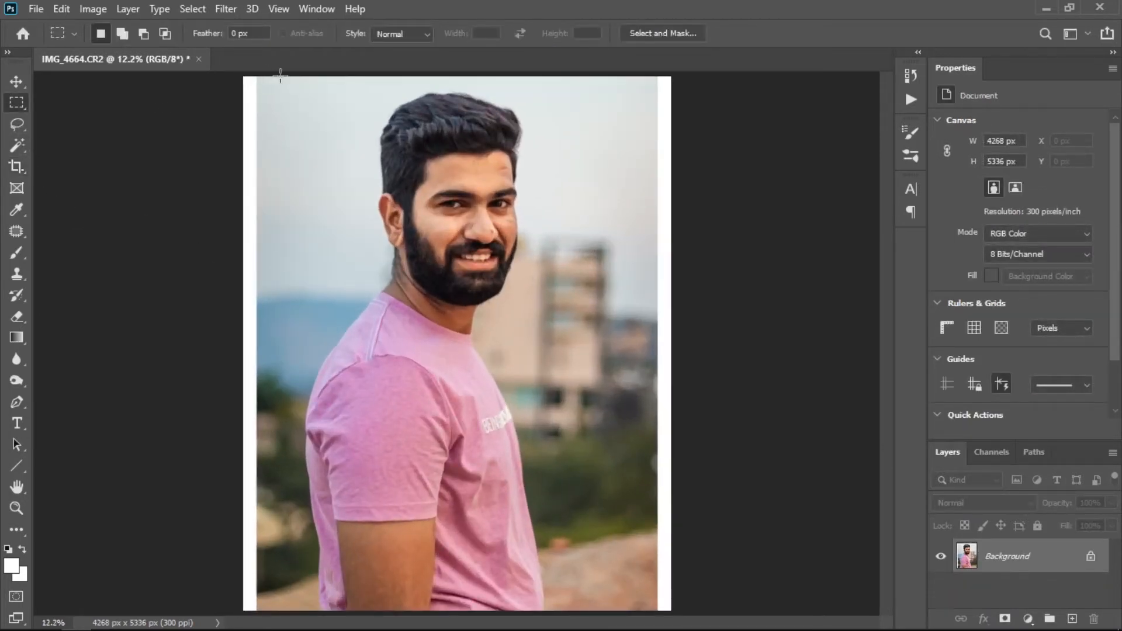
left_click_drag(281, 74, 258, 624)
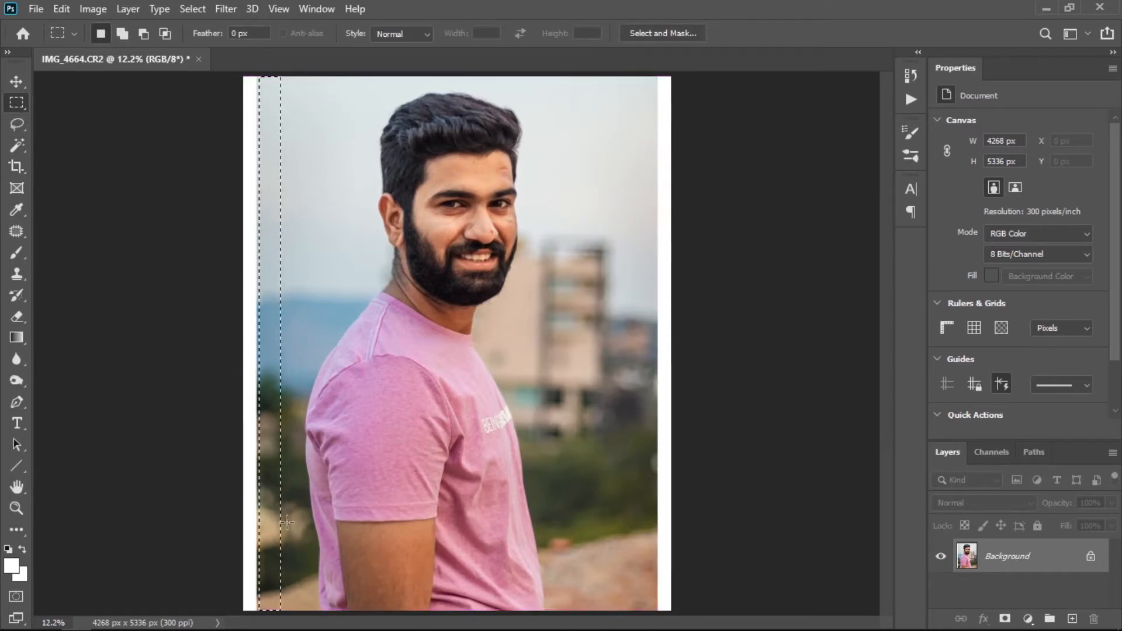
right_click(269, 338)
left_click(297, 202)
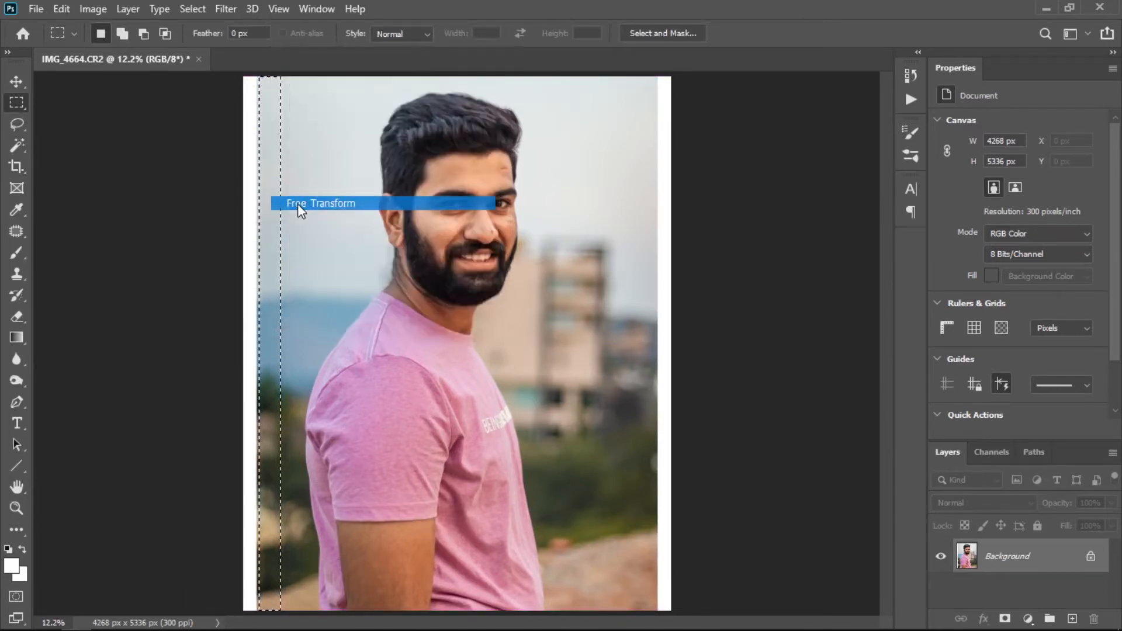
right_click(272, 206)
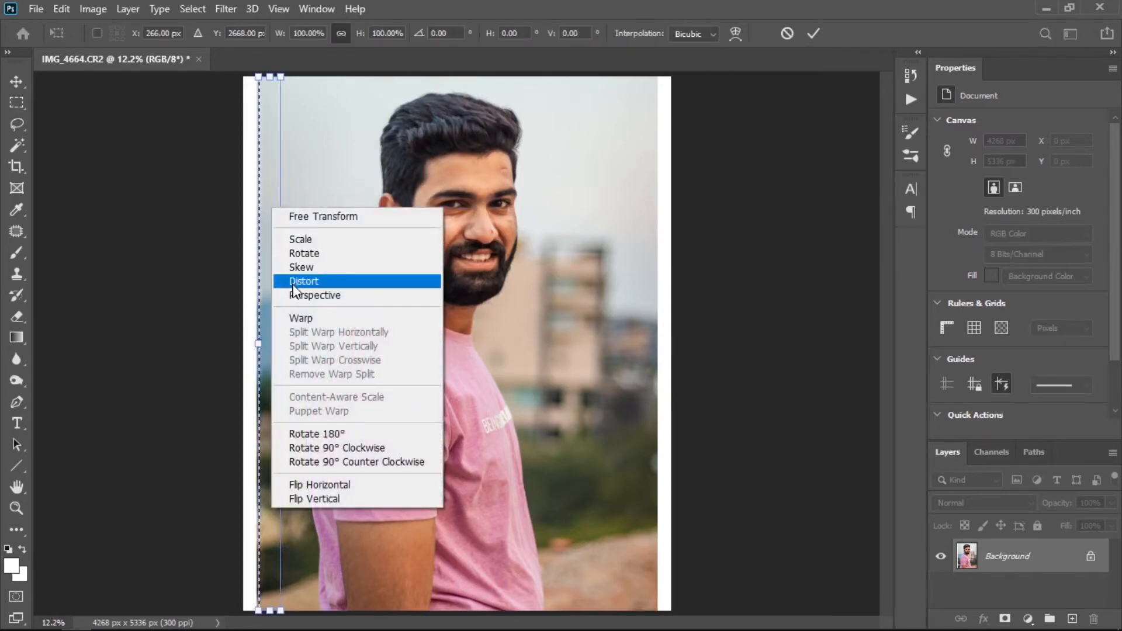
left_click(295, 283)
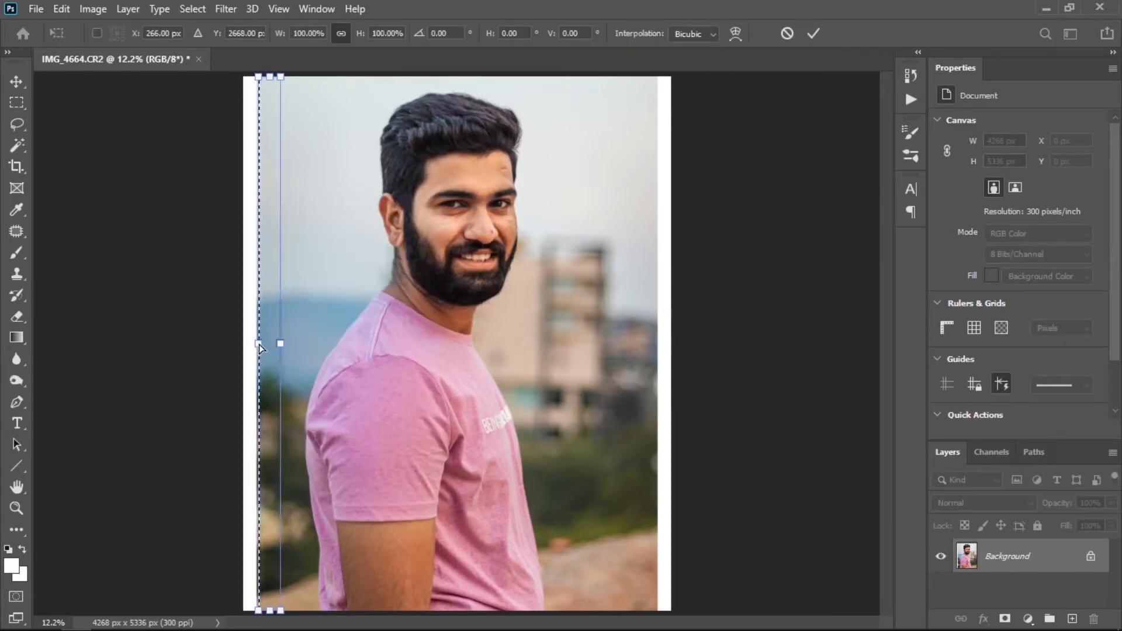
left_click_drag(258, 343, 244, 345)
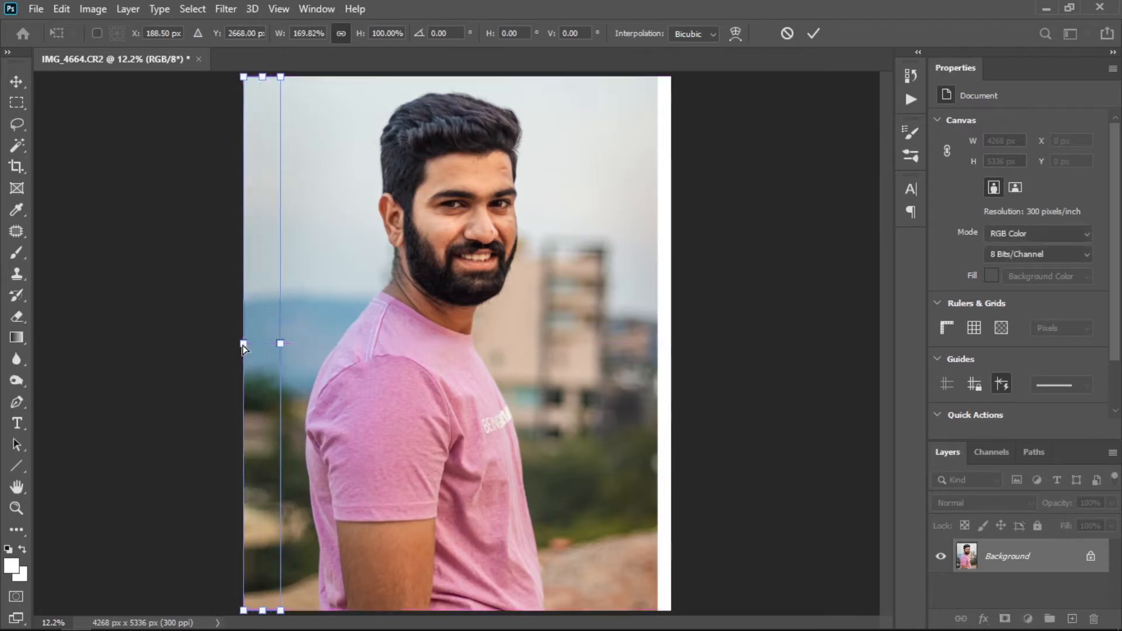
key("Return")
key("ctrl+d")
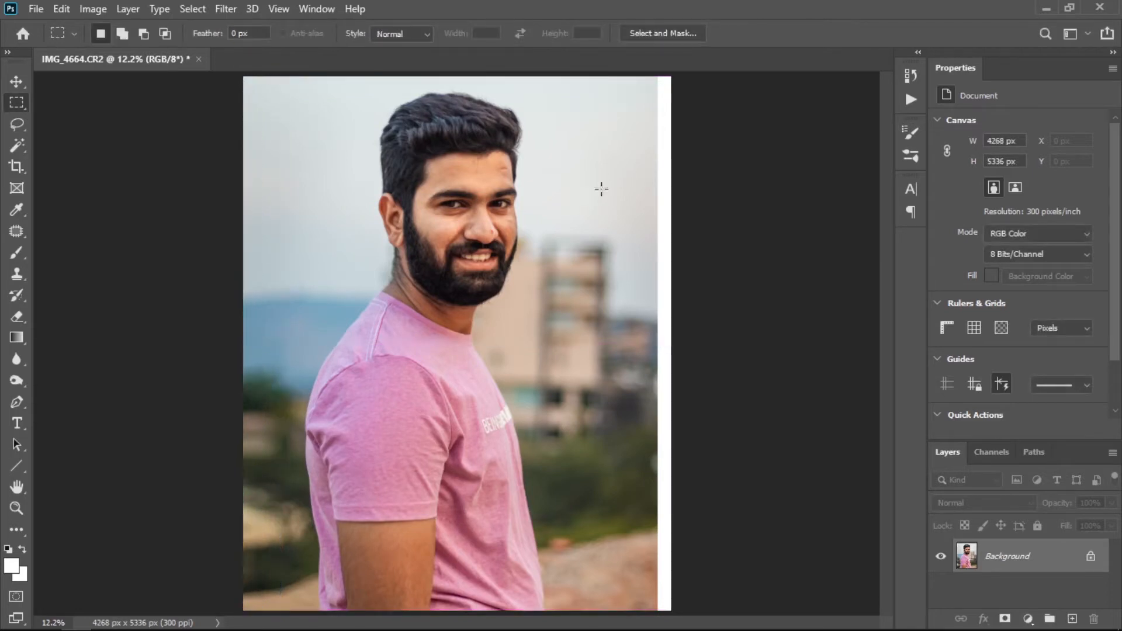
Step: Select a narrow full-height background strip beside the photo's right white margin, stretch it to about 182% width over the margin, and deselect
left_click_drag(636, 75, 654, 616)
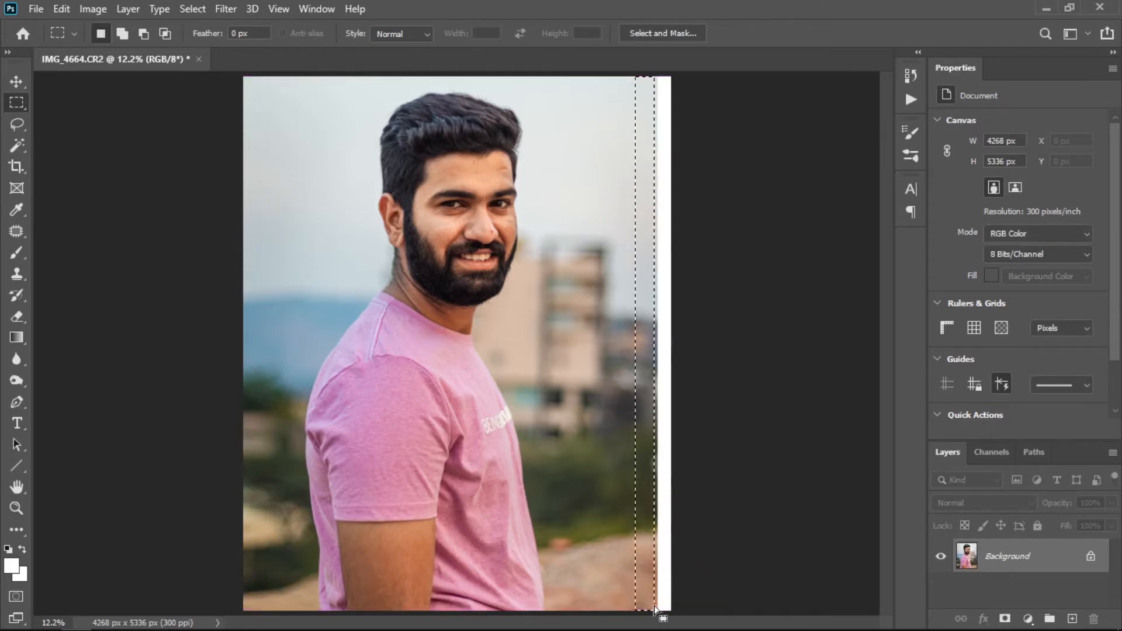
right_click(643, 394)
left_click(728, 258)
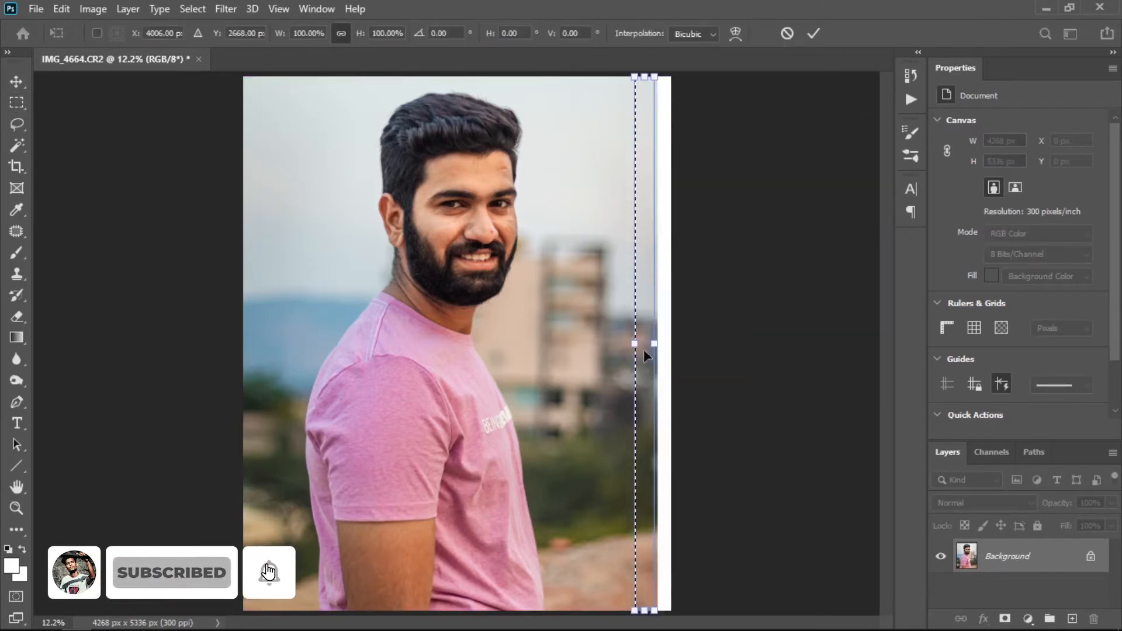
right_click(645, 325)
left_click(673, 387)
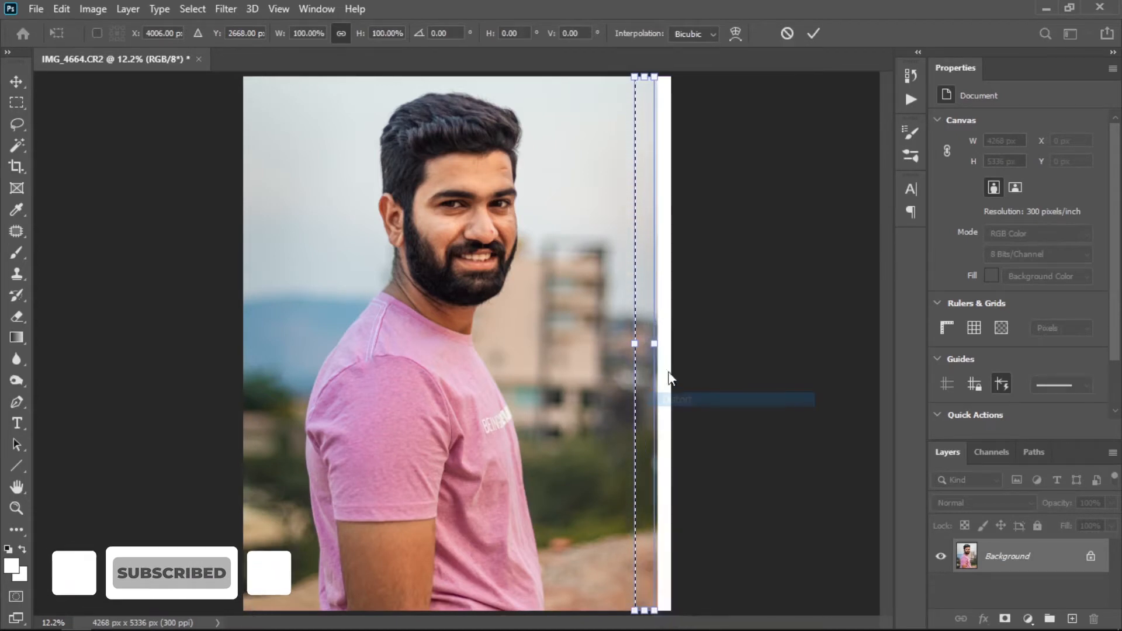
left_click_drag(654, 343, 670, 346)
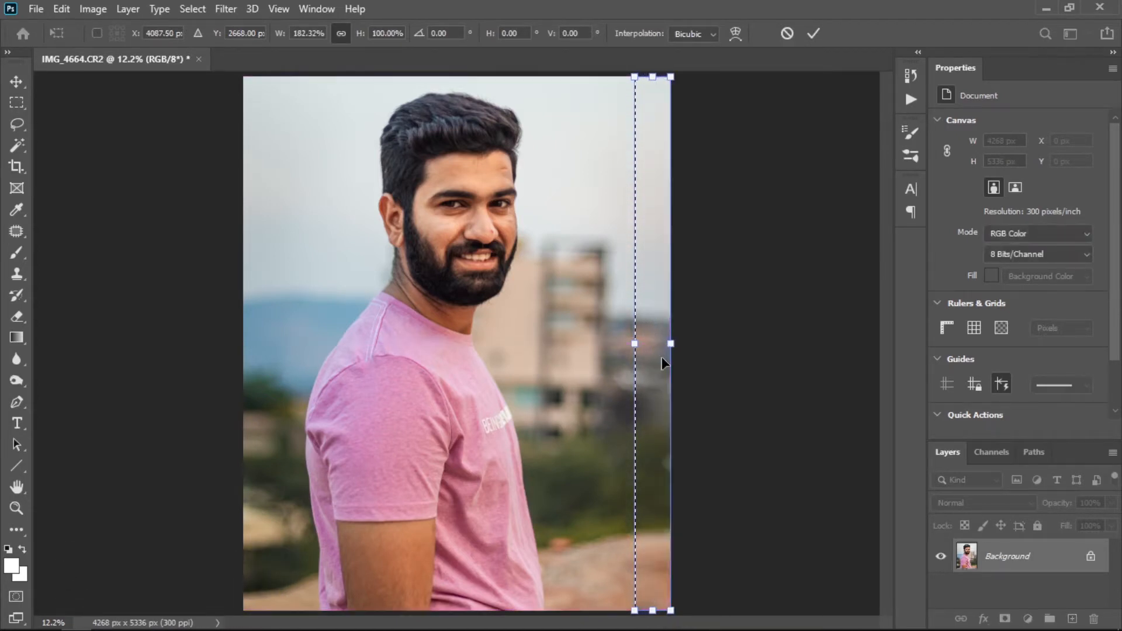
key("Return")
key("ctrl+d")
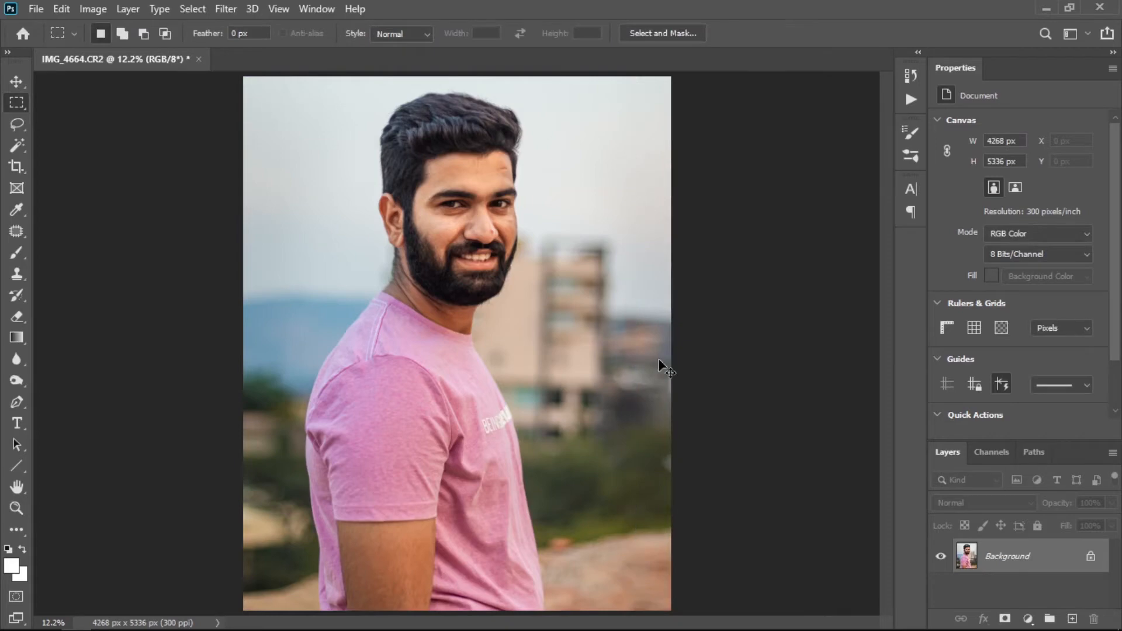
scroll(658, 359, "down", 1)
scroll(532, 321, "up", 4)
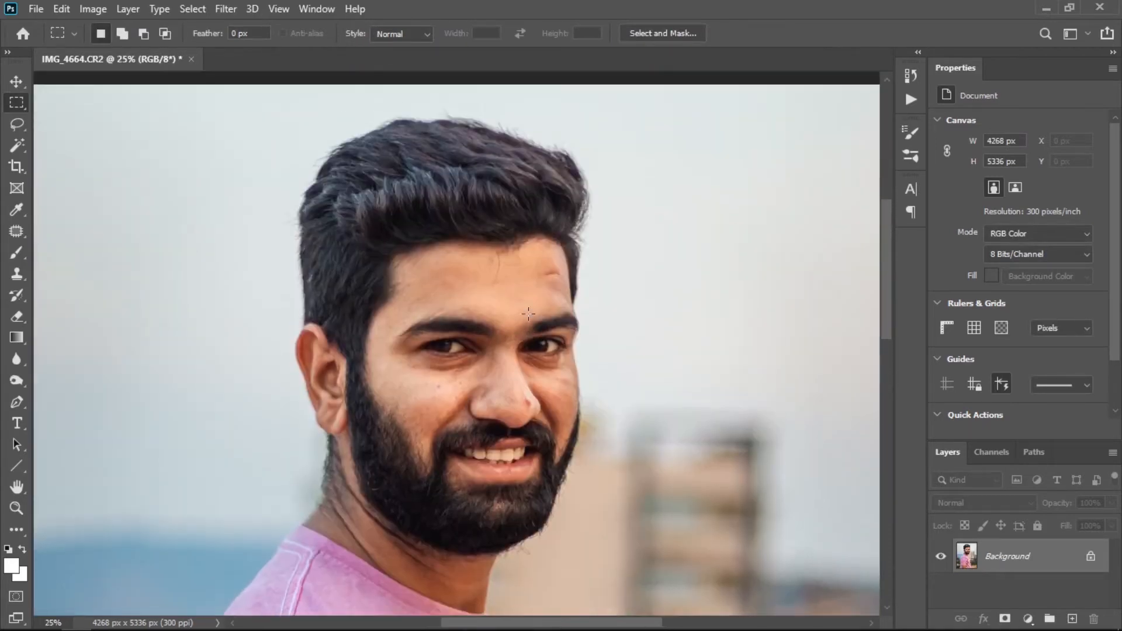
scroll(528, 314, "up", 1)
key("ctrl+plus")
key("ctrl+plus")
key("ctrl+minus")
key("ctrl+0")
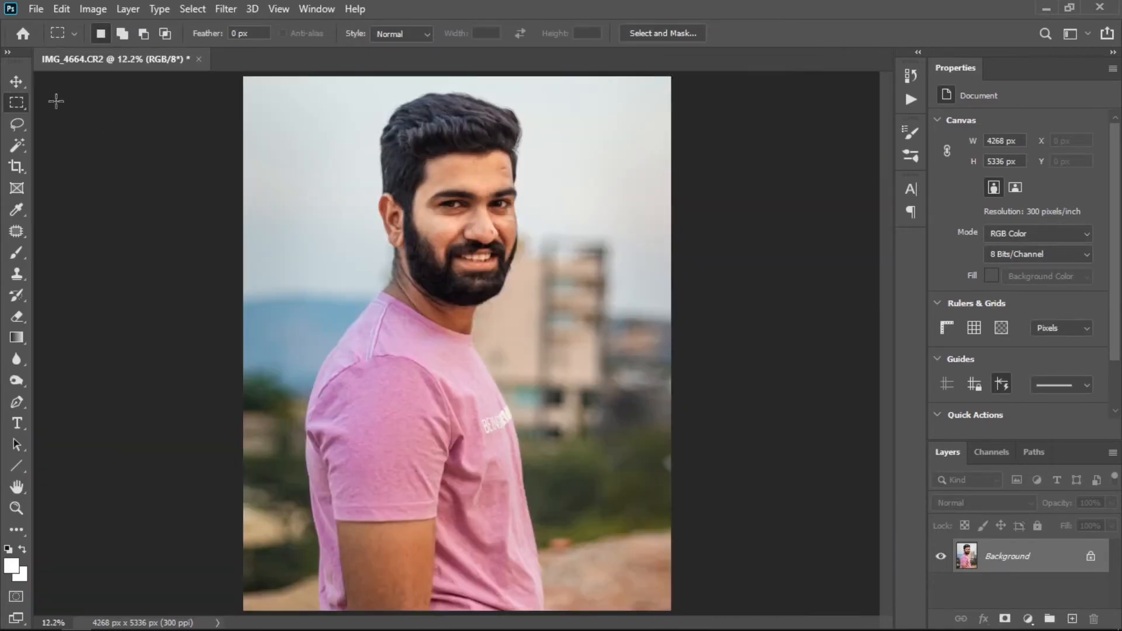
Step: Select the forehead skin and the cheek on the right of the image with the Magic Wand, adding each area to the selection
scroll(470, 230, "up", 3)
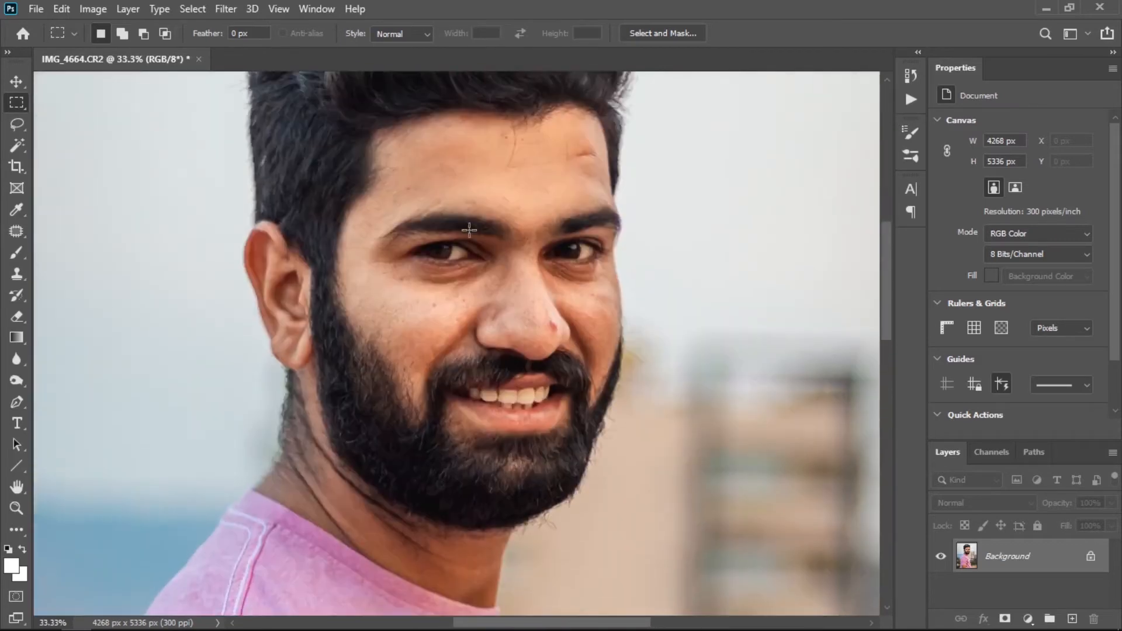
scroll(470, 230, "up", 2)
left_click(17, 146)
left_click(581, 234)
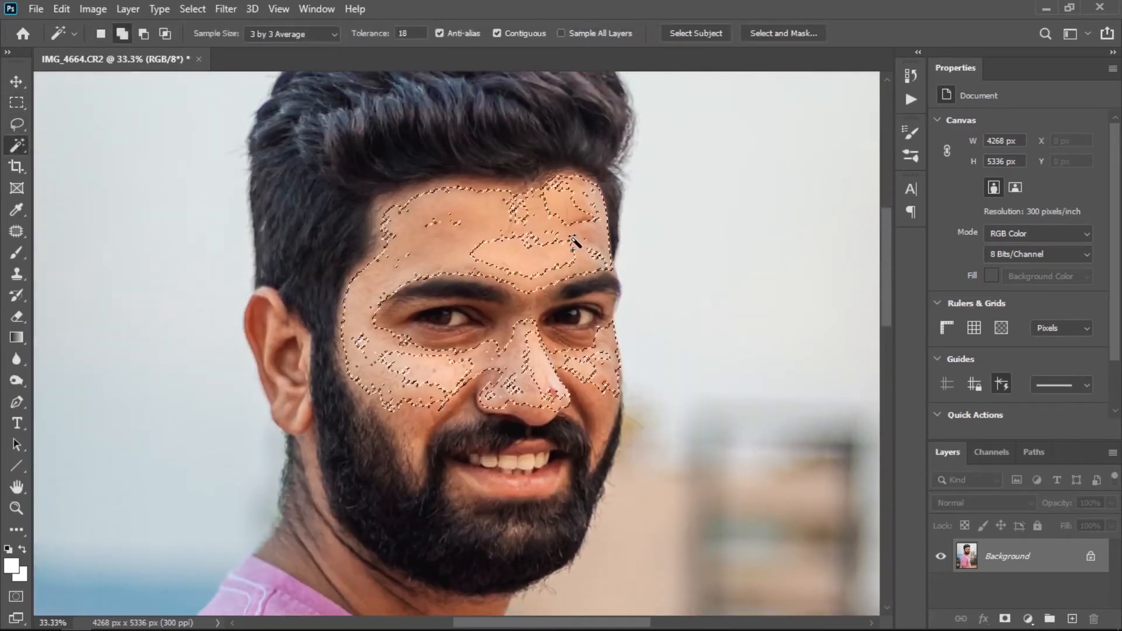
left_click(528, 254)
left_click(597, 403)
left_click(578, 349)
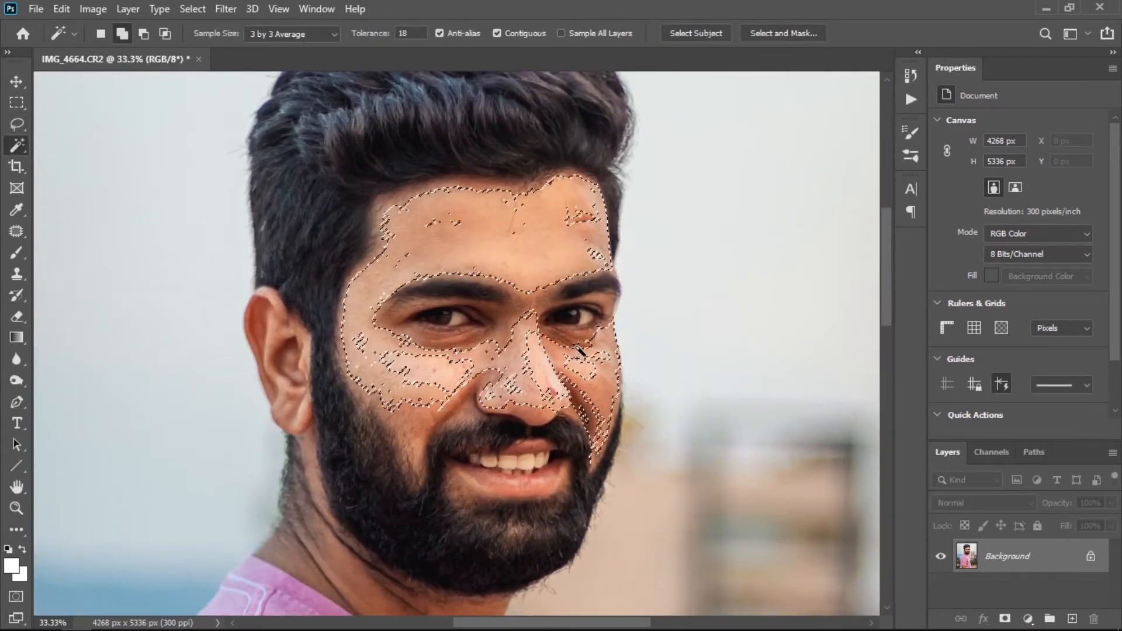
Step: Add the nose, under-eye skin, the other cheek and the remaining forehead edge to the Magic Wand selection
left_click(530, 313)
left_click(449, 348)
left_click(463, 401)
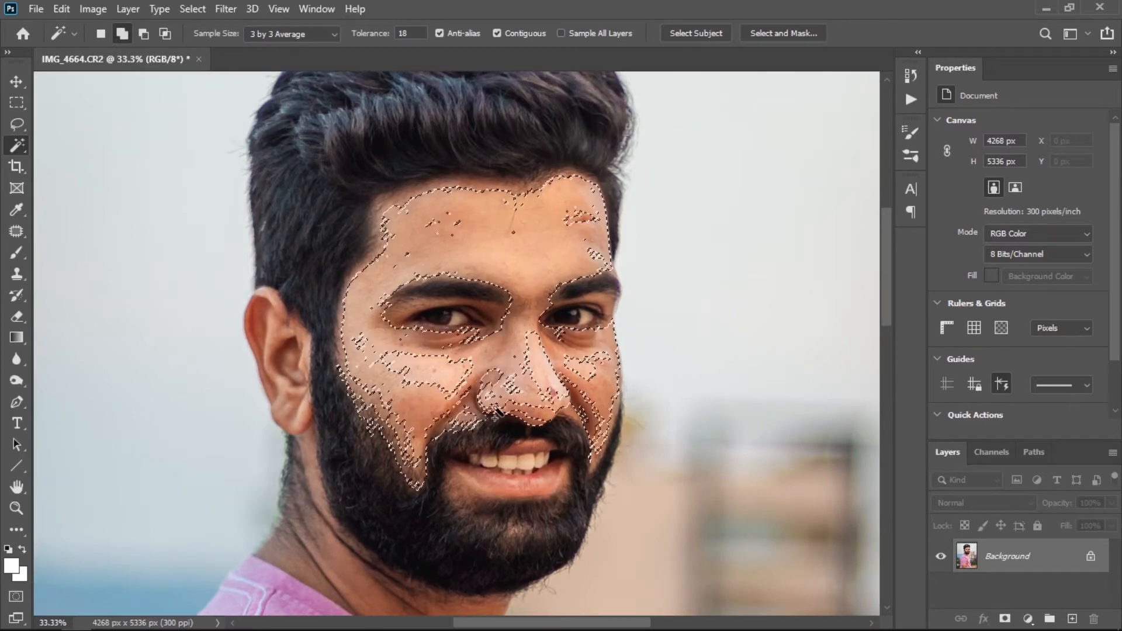
left_click(531, 411)
left_click(534, 376)
left_click(429, 375)
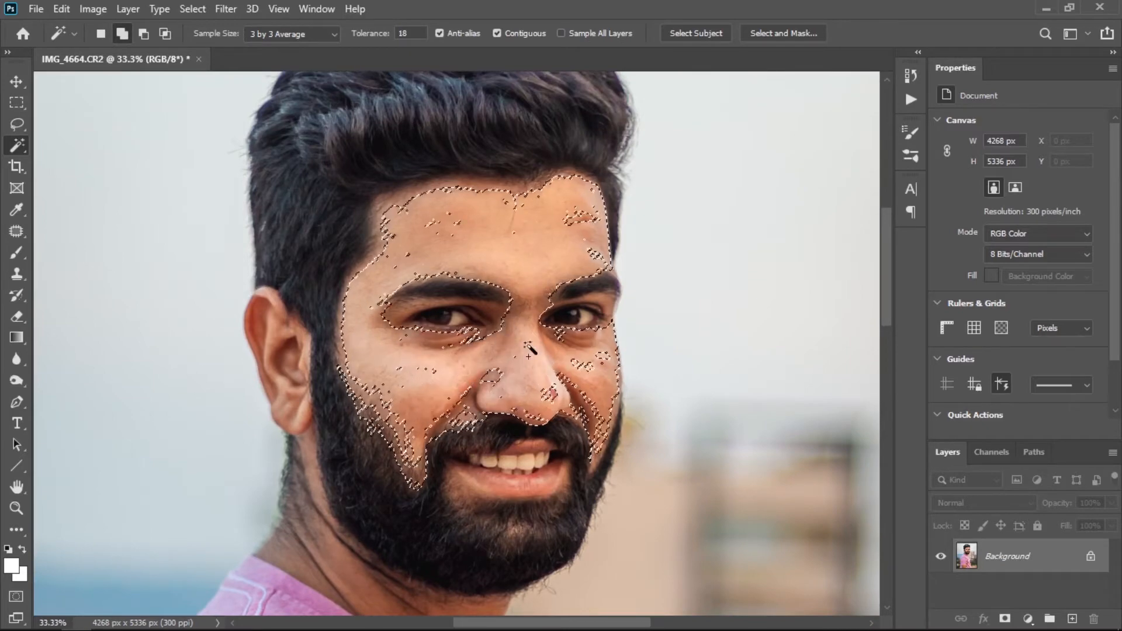
left_click(442, 230)
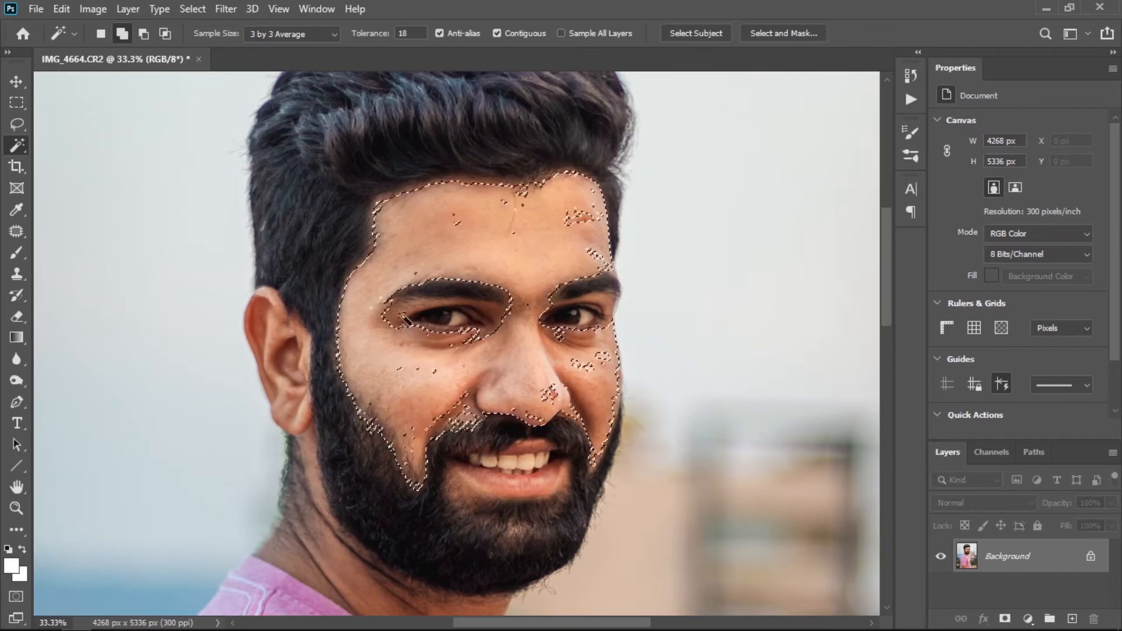
Step: Add the ear and the neck skin down to the shirt collar to the Magic Wand selection
scroll(368, 246, "down", 3)
left_click(299, 257)
left_click(289, 277)
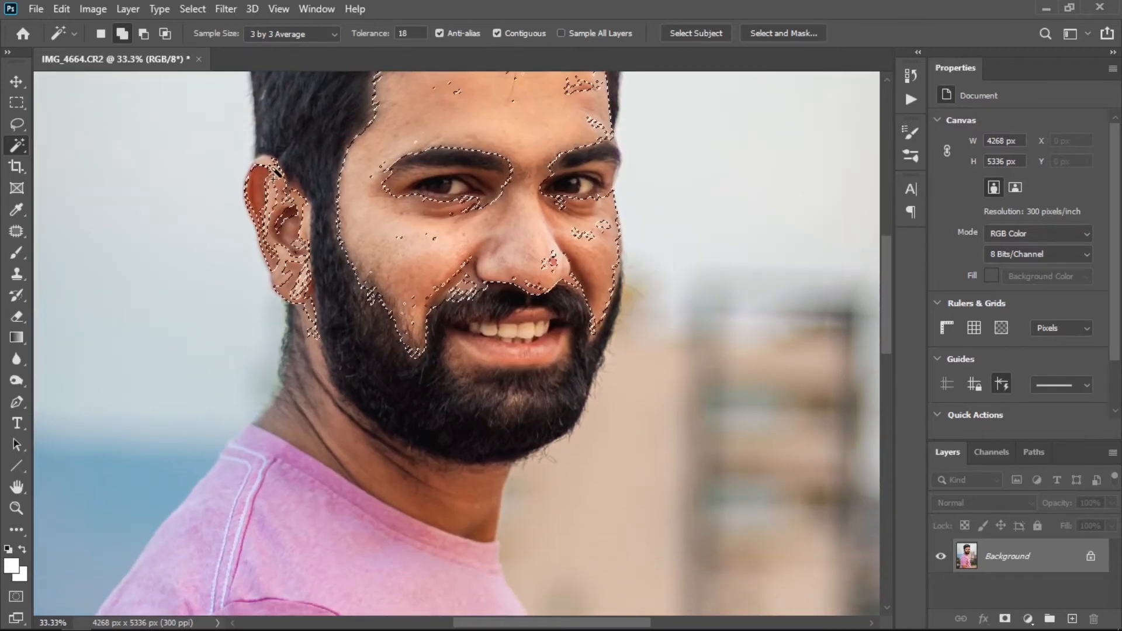
left_click(344, 462)
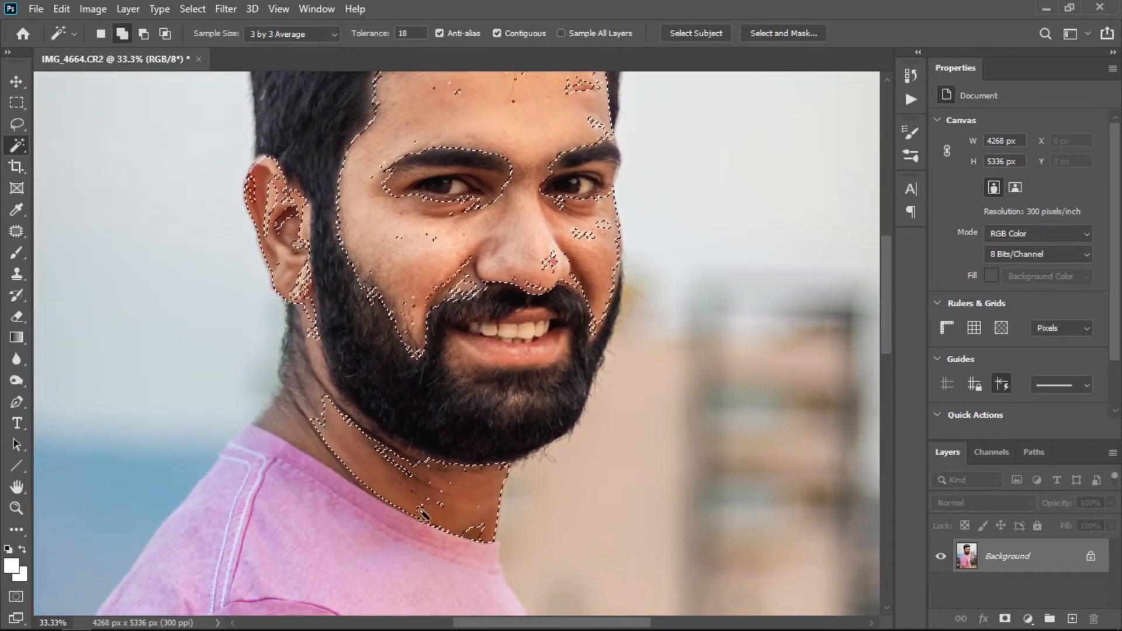
left_click(317, 363)
left_click(325, 403)
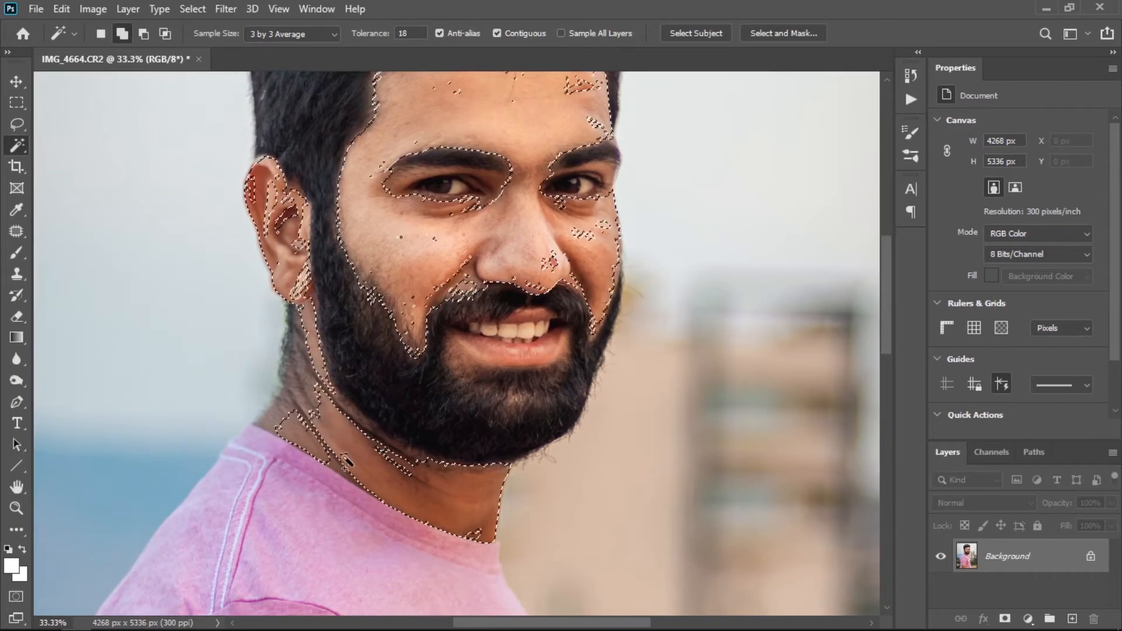
left_click(322, 443)
Step: Add the bare arm below the shirt sleeve to the skin selection
key("ctrl+minus")
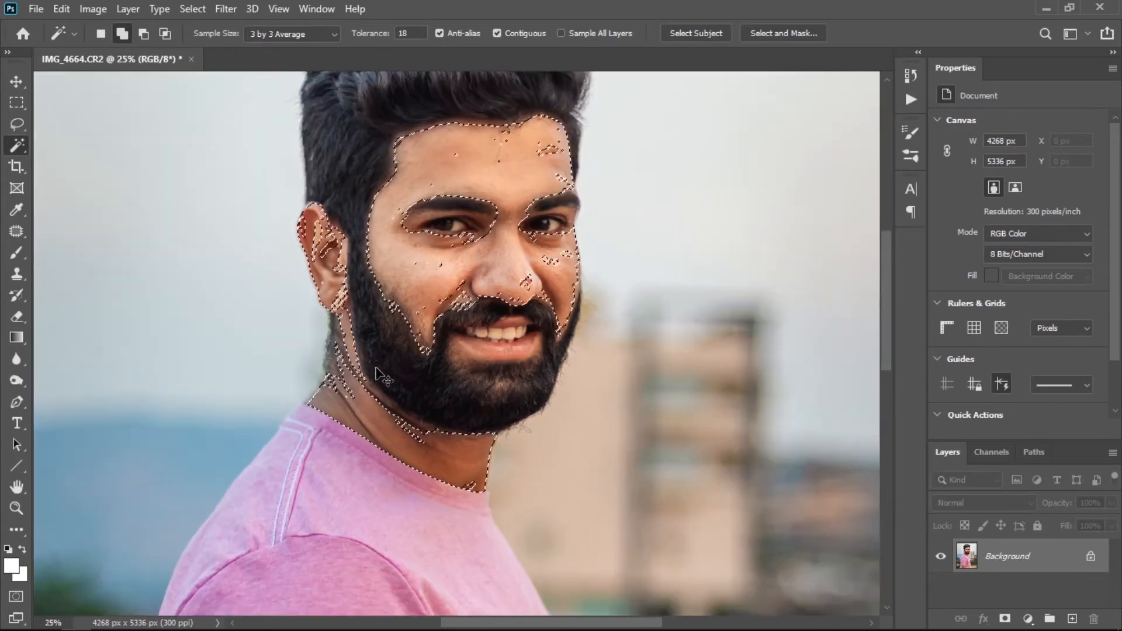
scroll(529, 311, "down", 2)
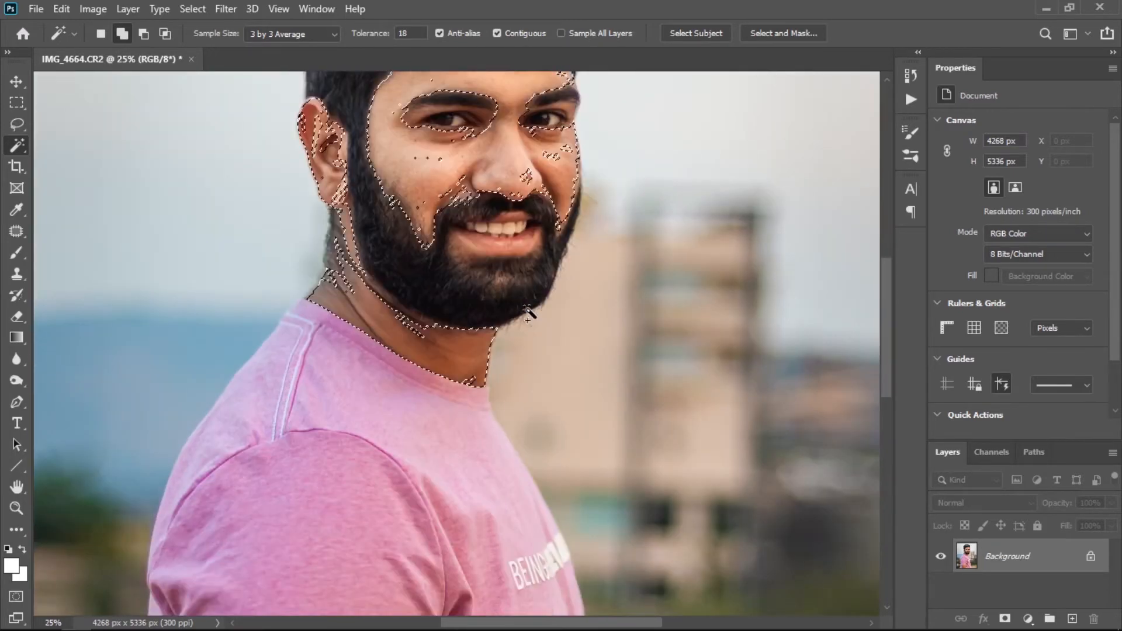
key("ctrl+minus")
key("ctrl+minus")
scroll(456, 456, "down", 3)
left_click(395, 449)
left_click(358, 449)
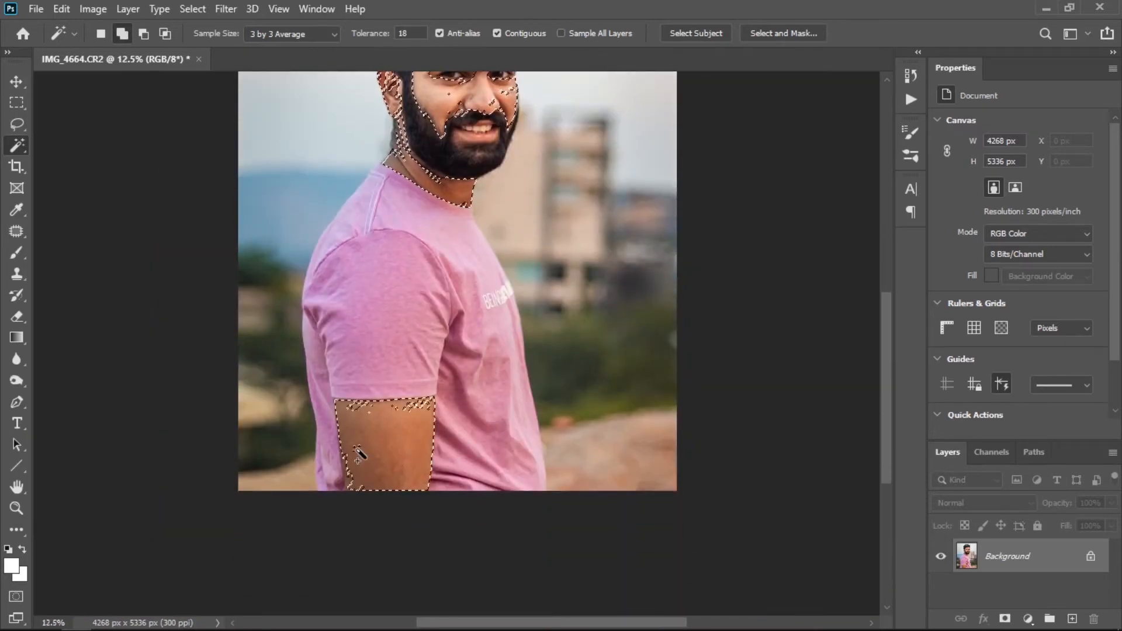
left_click(349, 477)
left_click(362, 412)
Step: Feather the face, neck and arm selection
right_click(393, 432)
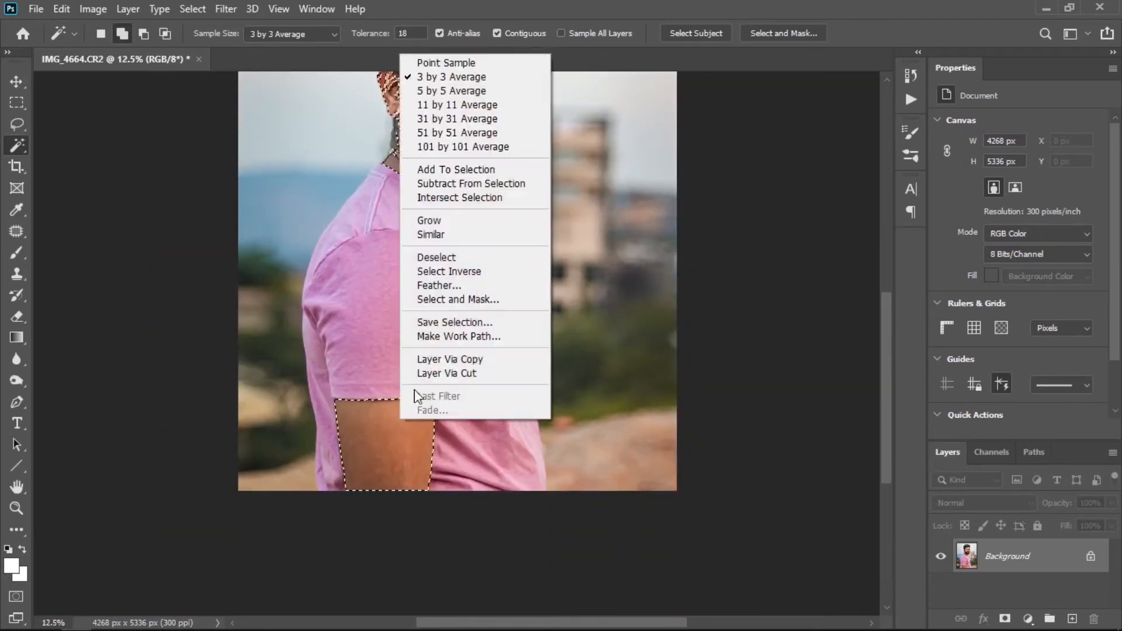
left_click(446, 287)
key("Return")
Step: Open the selected skin in the SkinFiner filter and bring the face into close view
scroll(506, 227, "up", 3)
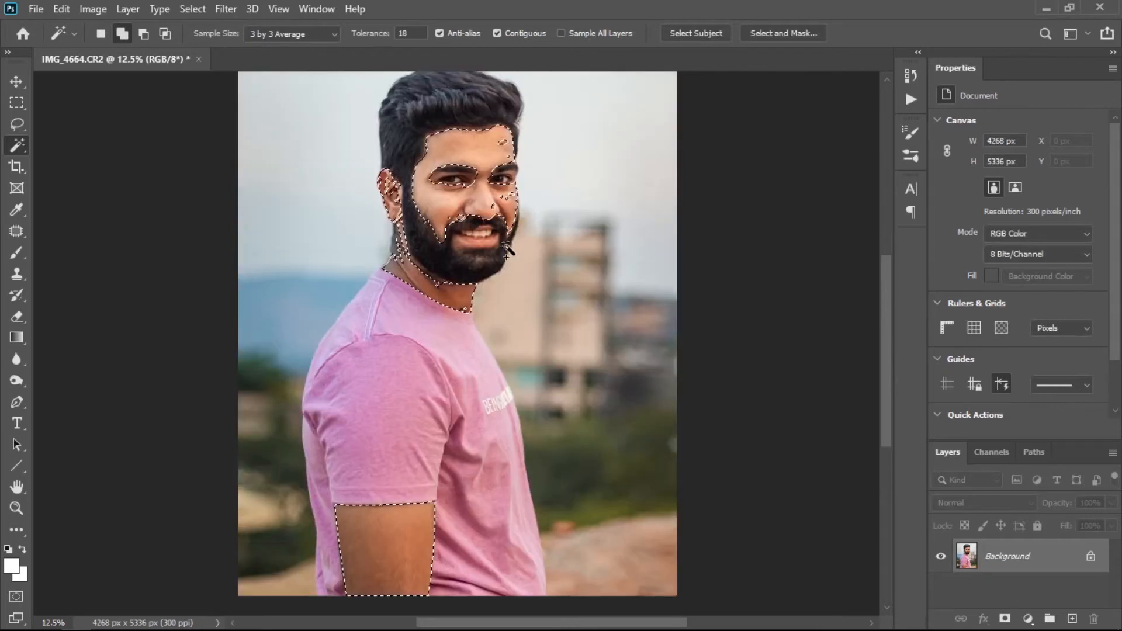
key("ctrl+plus")
key("ctrl+plus")
left_click(226, 9)
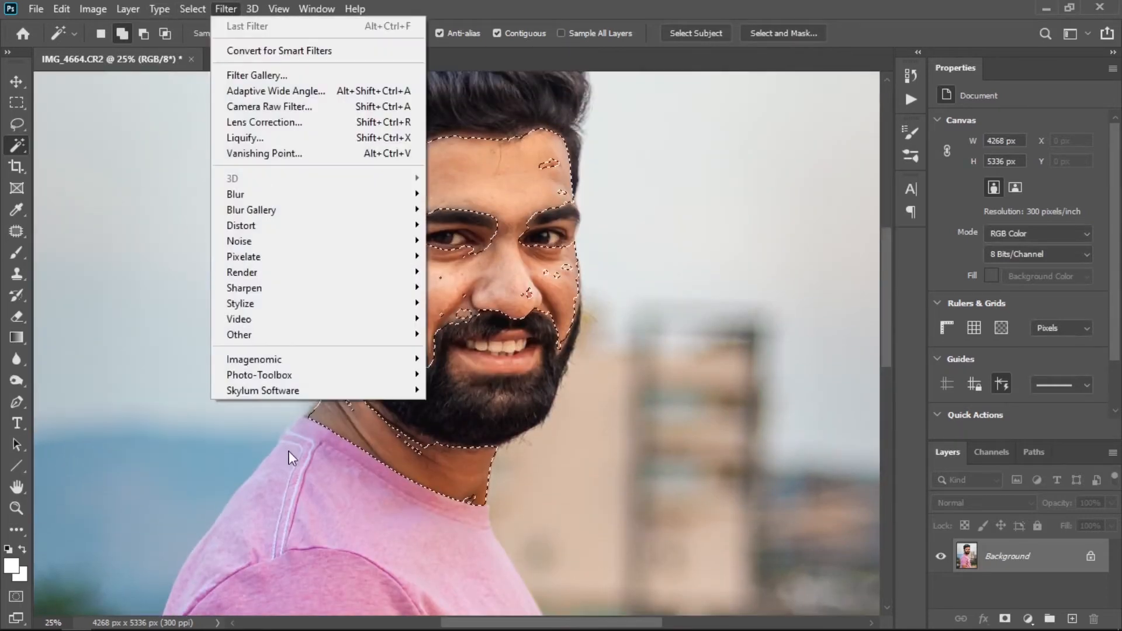
mouse_move(327, 376)
left_click(450, 376)
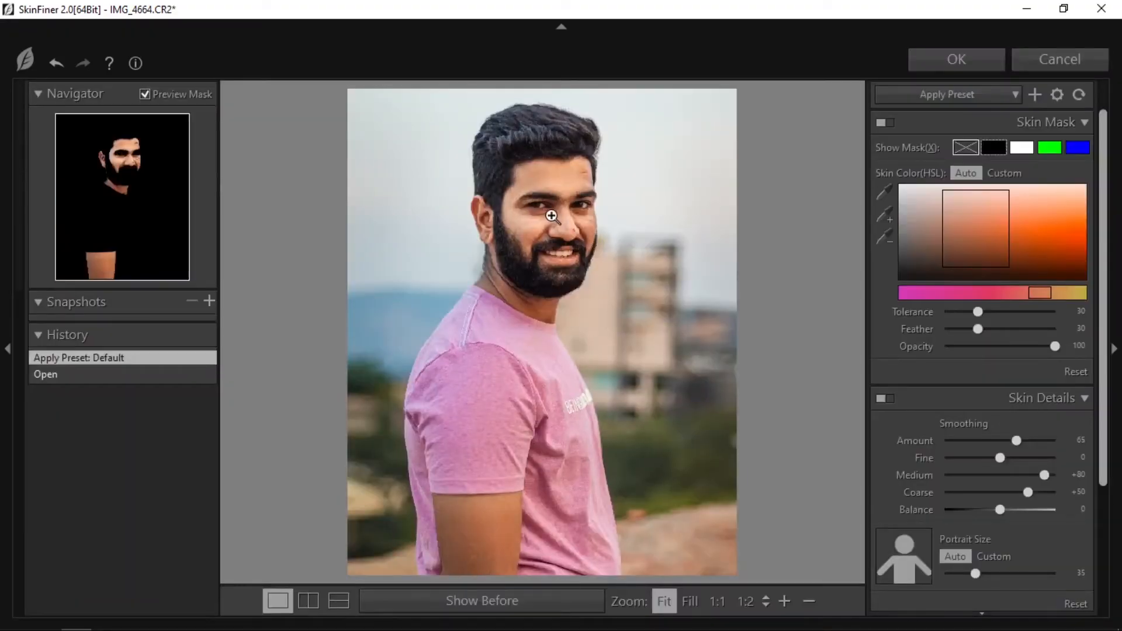
left_click(553, 216)
scroll(560, 213, "down", 1)
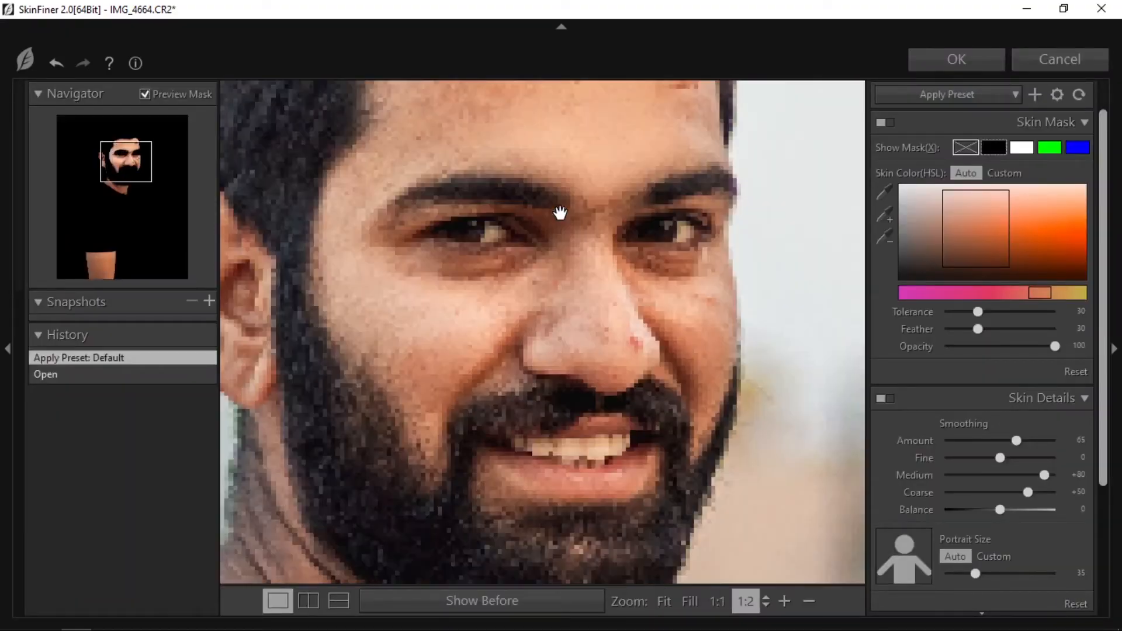
left_click_drag(589, 269, 509, 352)
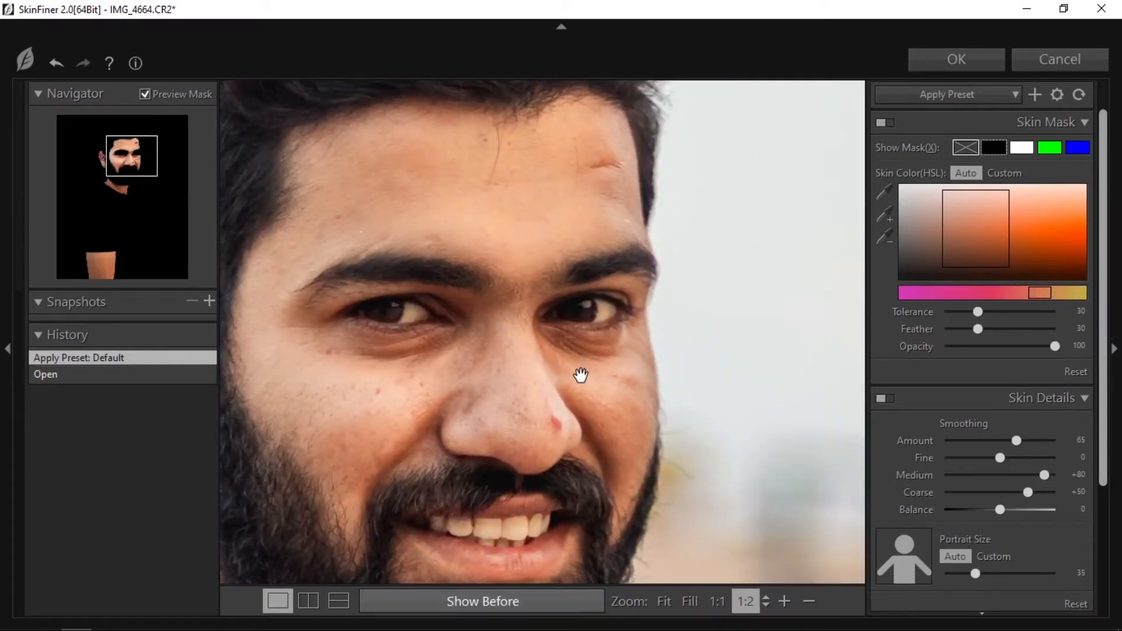
Step: Set the Fine smoothing to +25 and the skin tone Shadow to +9, keeping Contrast at 0
left_click_drag(1000, 458, 1015, 458)
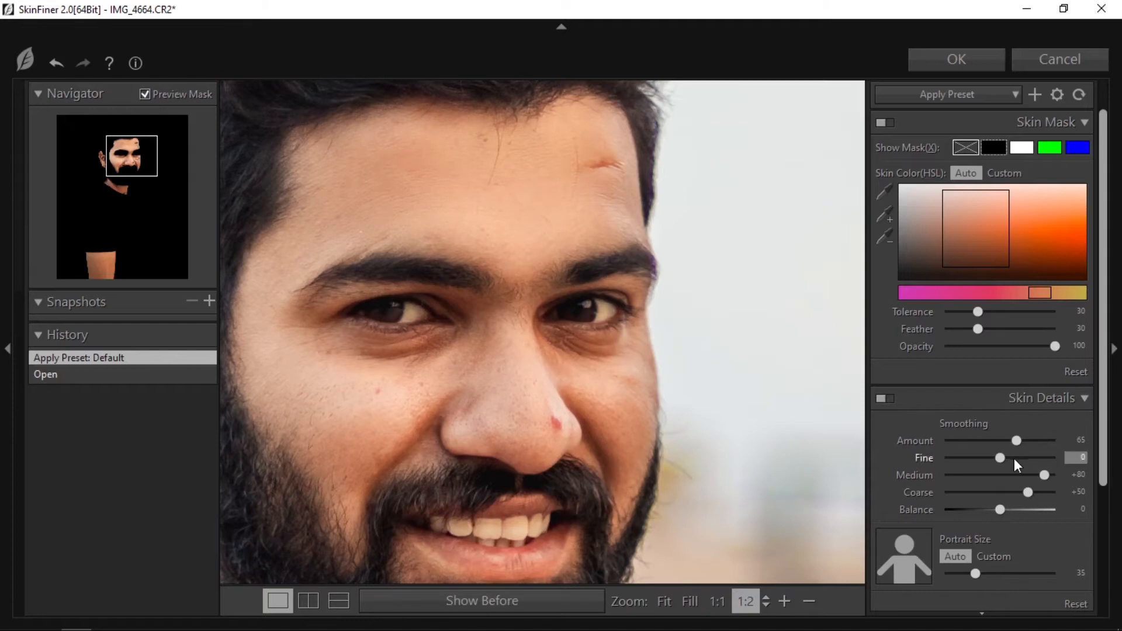
scroll(1012, 469, "down", 3)
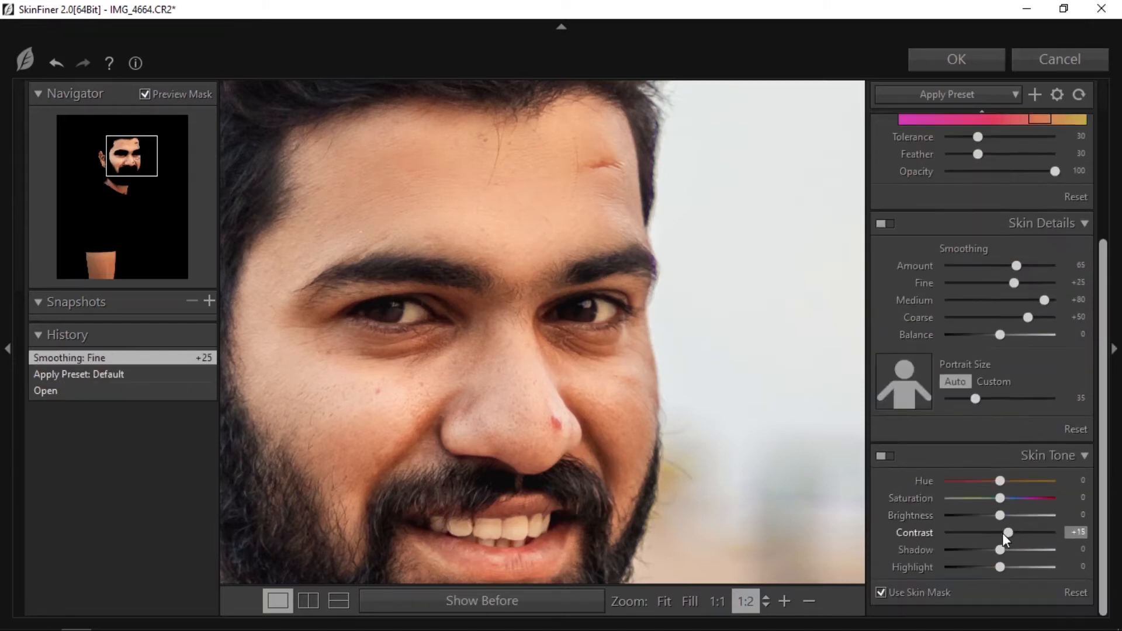
left_click_drag(1002, 533, 1002, 550)
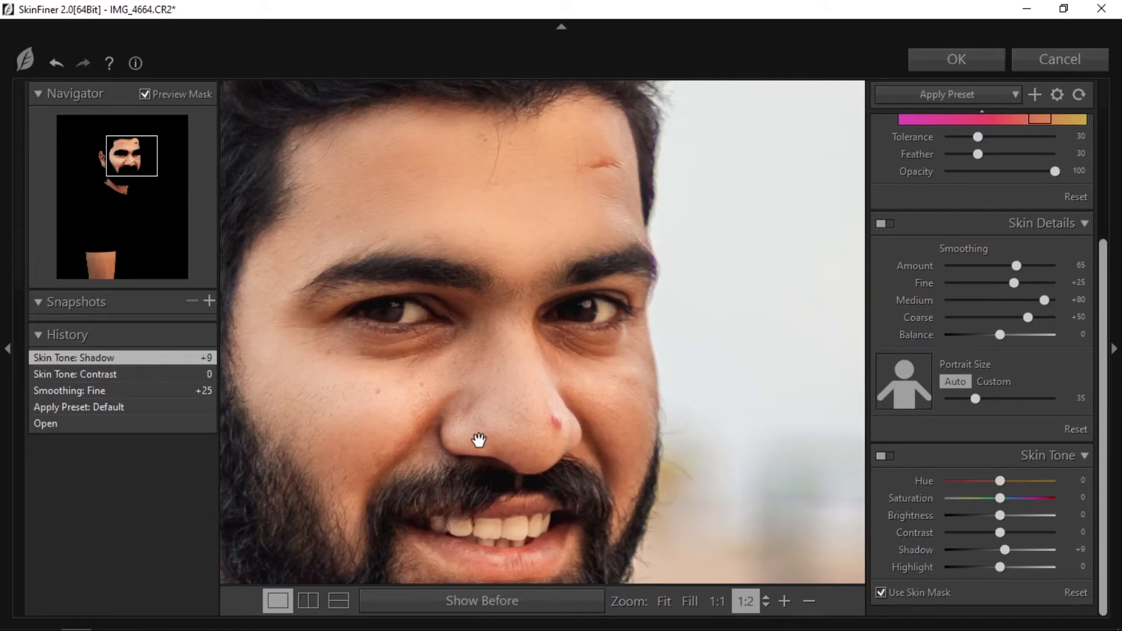
Step: Compare the face before and after smoothing side by side and apply the SkinFiner filter
left_click_drag(476, 441, 503, 424)
scroll(503, 424, "down", 1)
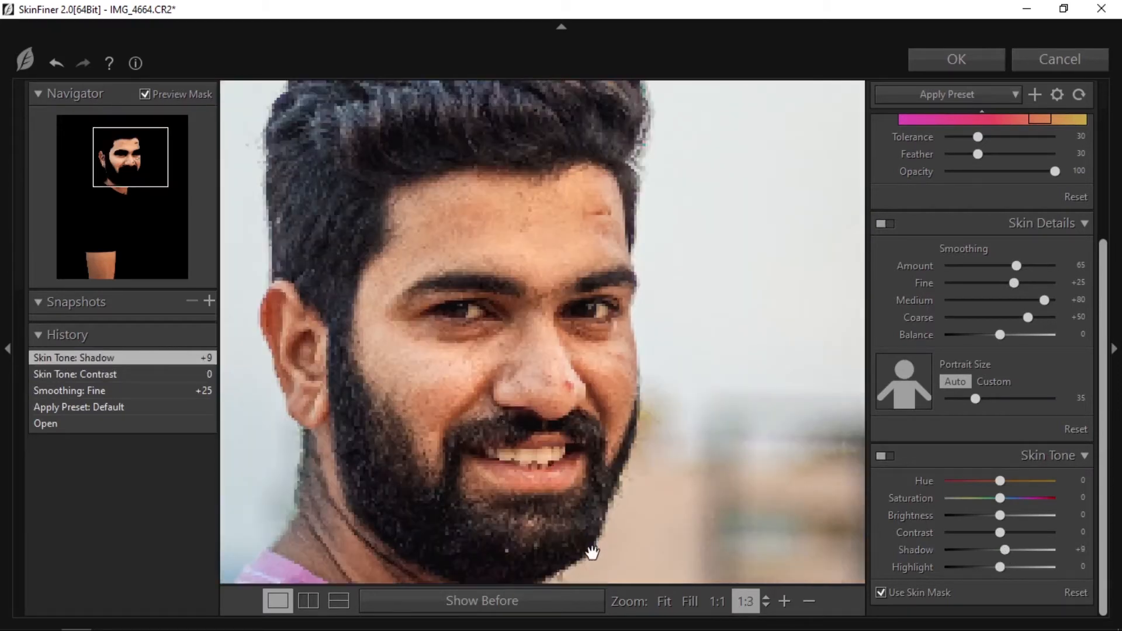
left_click(513, 612)
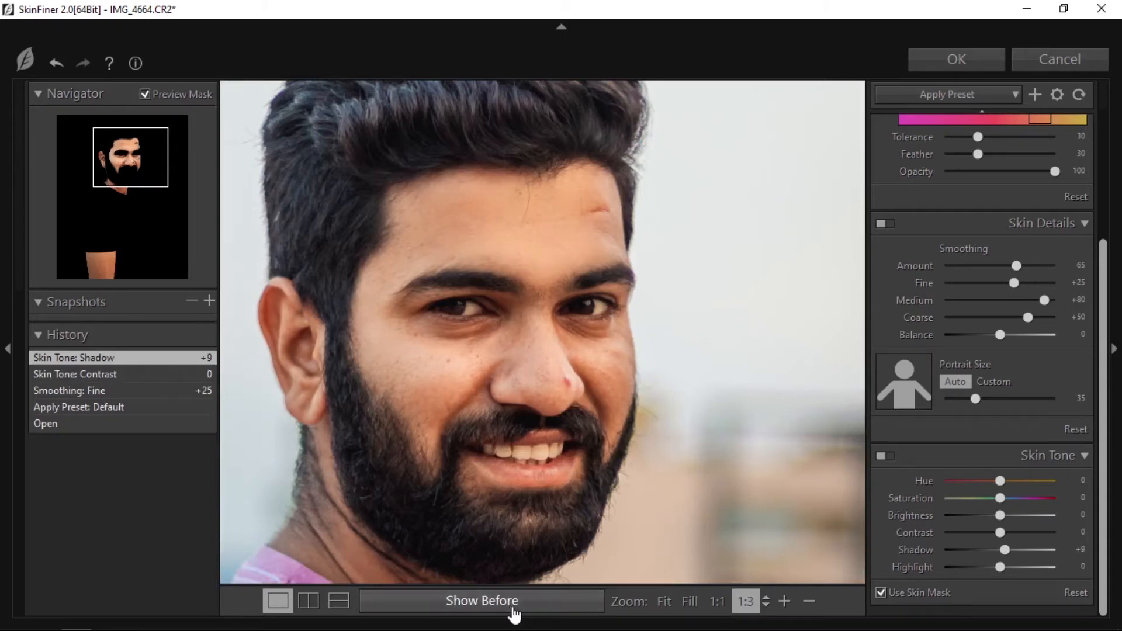
left_click(316, 601)
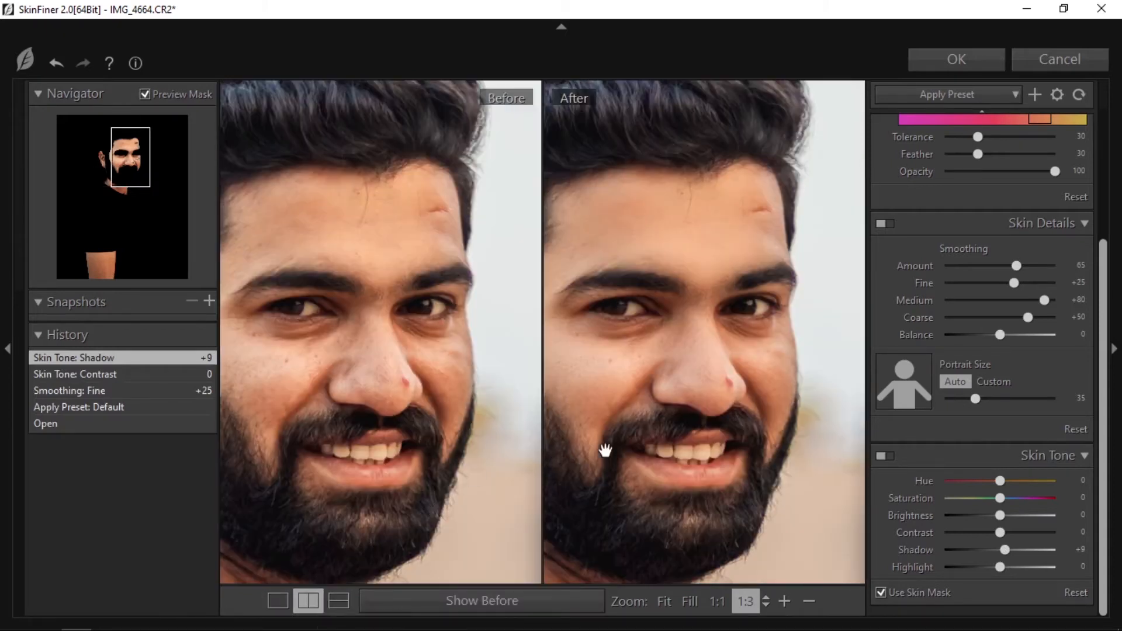
left_click_drag(606, 446, 692, 458)
left_click_drag(675, 420, 661, 411)
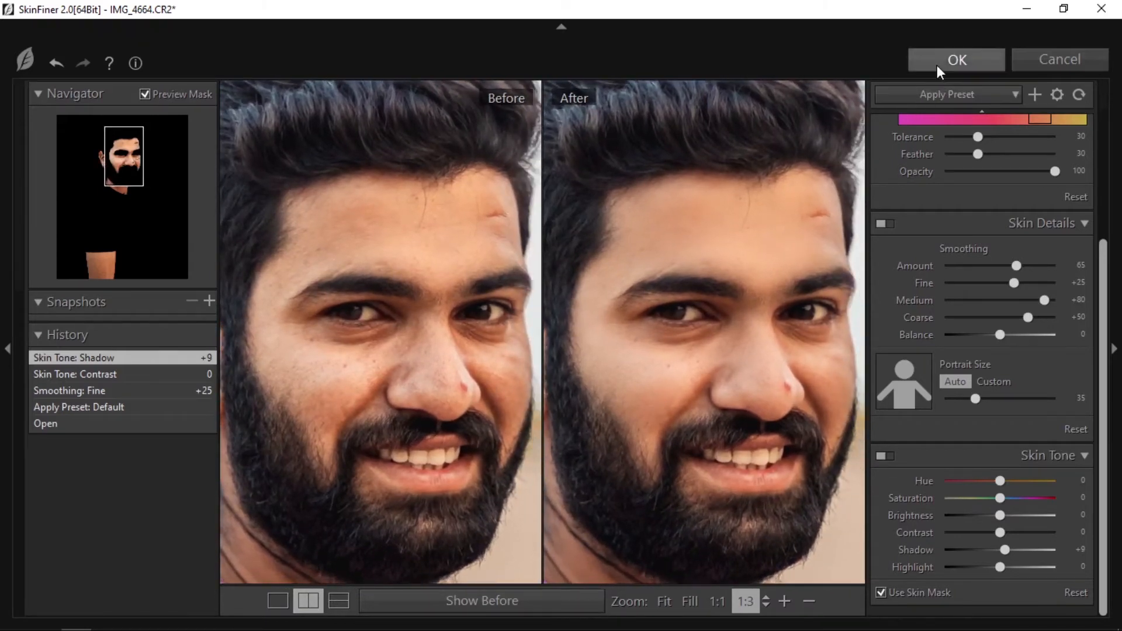
left_click(938, 65)
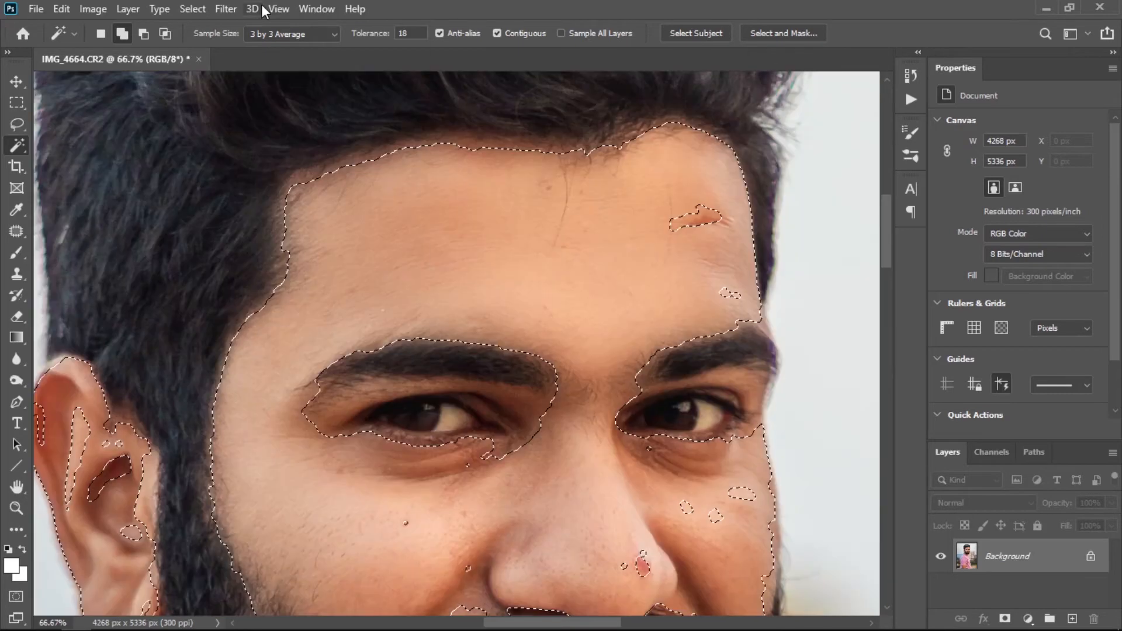
left_click(225, 9)
mouse_move(316, 326)
key("Escape")
Step: Add the unselected patches over the forehead scar and the small spot below it to the skin selection with the Lasso tool
key("l")
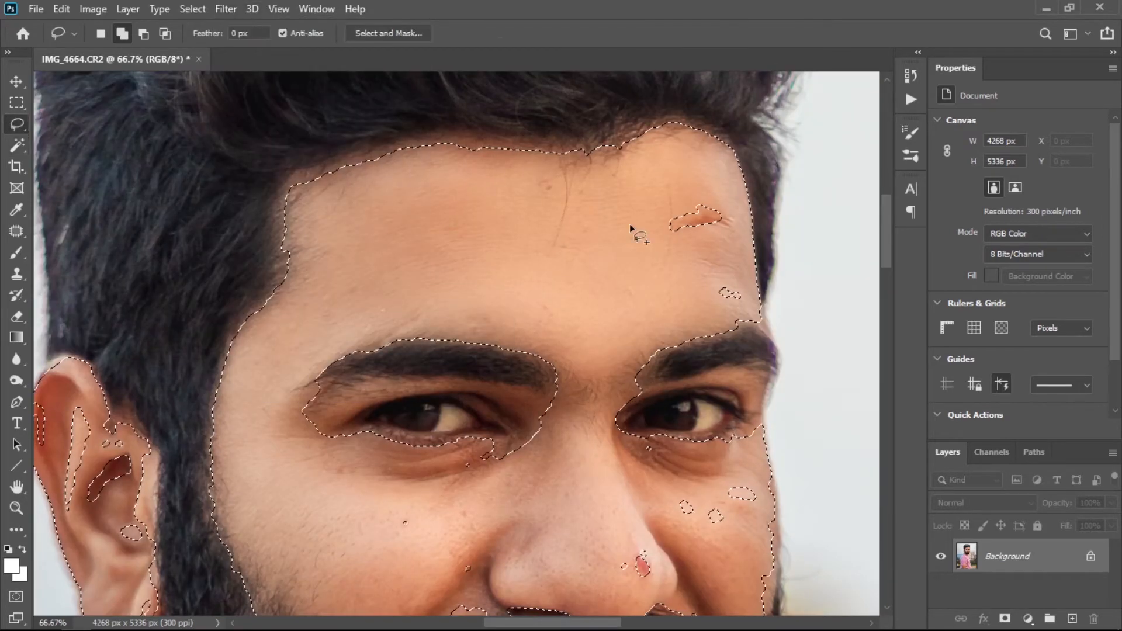
mouse_move(653, 225)
left_mouse_down()
mouse_move(708, 190)
mouse_move(736, 214)
mouse_move(653, 226)
left_mouse_up()
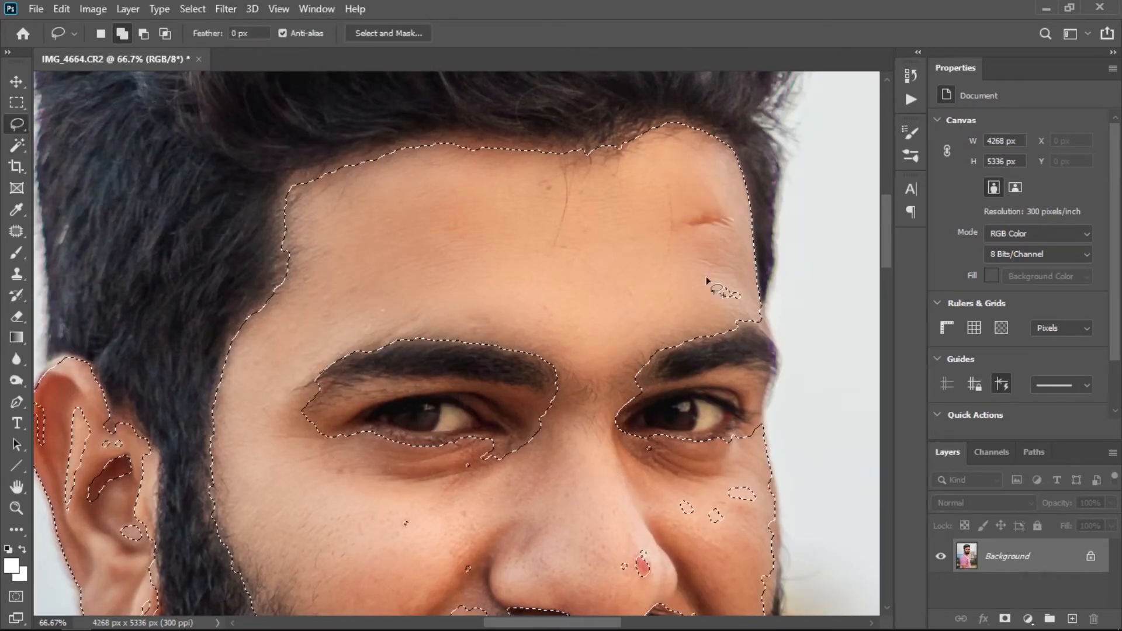
left_click_drag(707, 281, 709, 283)
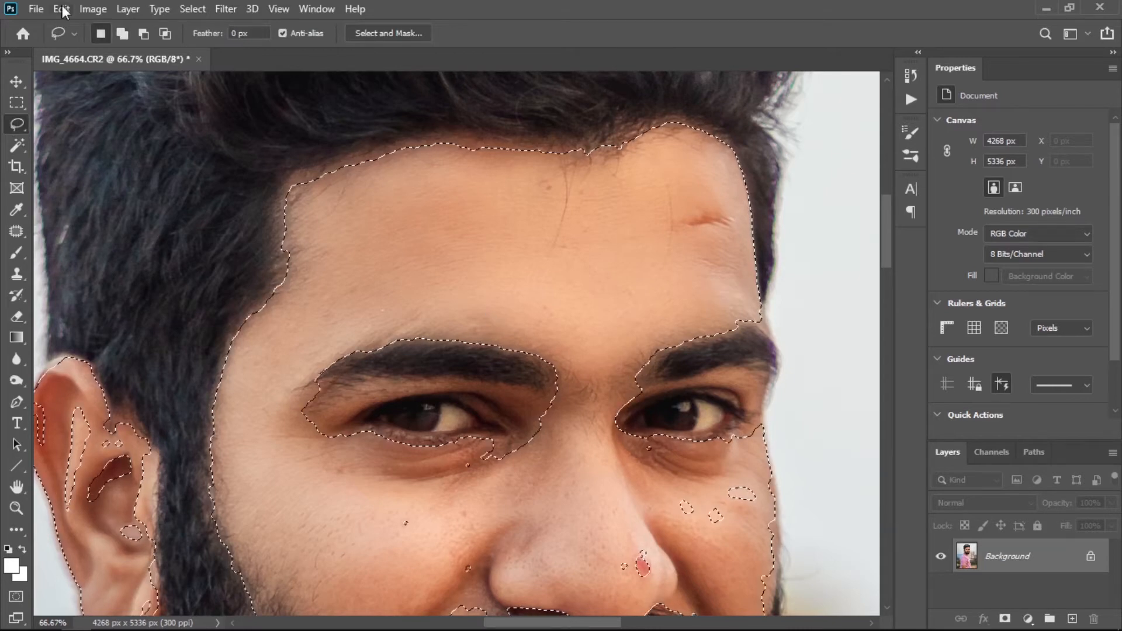
Step: Open the selected skin in the Portraiture filter and bring the cheek into close view at 200%
key("ctrl+minus")
left_click(226, 9)
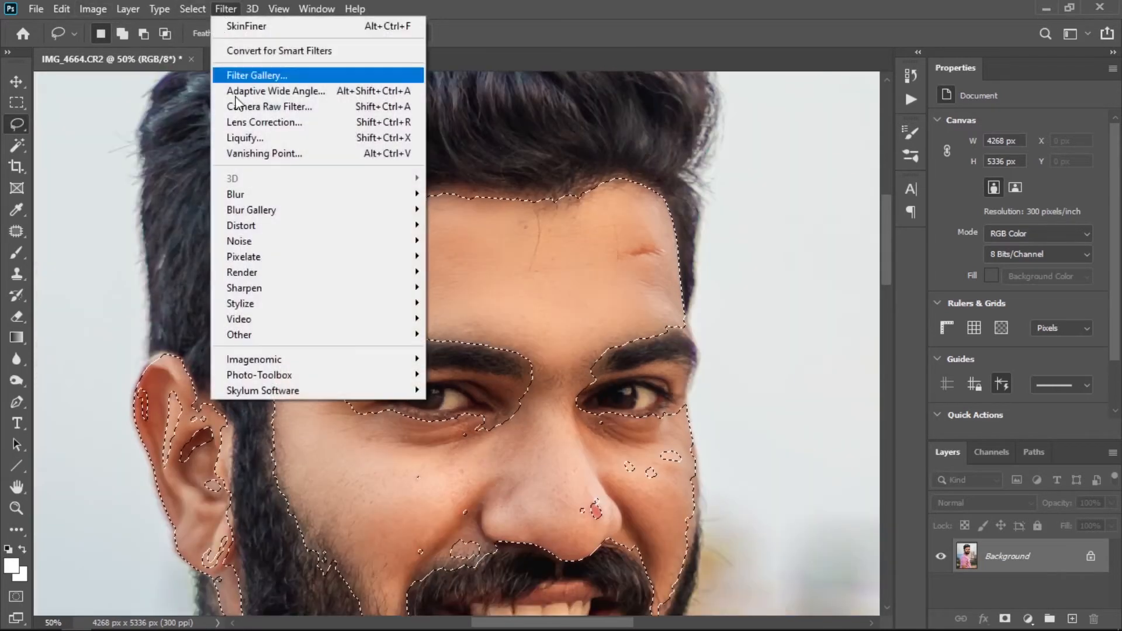
mouse_move(389, 364)
left_click(462, 375)
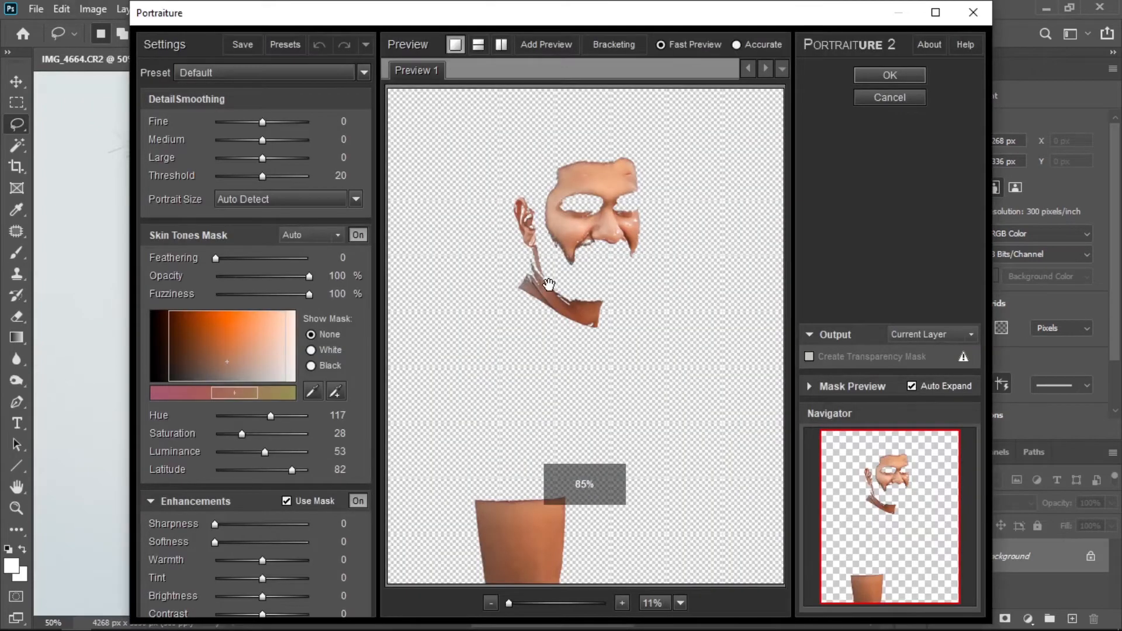
left_click(550, 285)
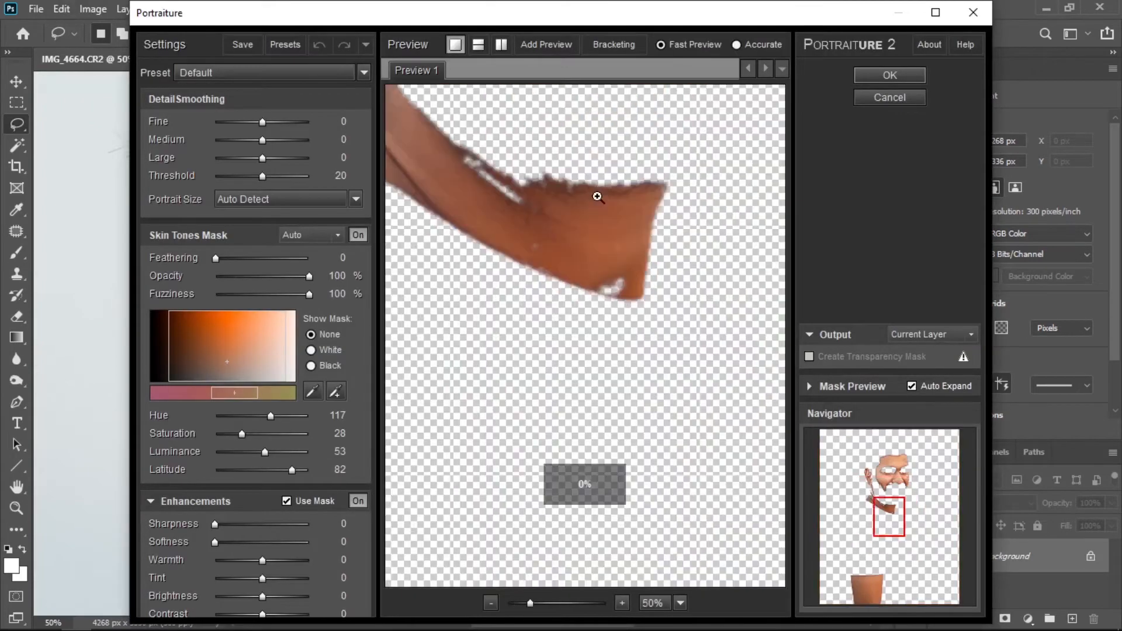
left_click(595, 178)
left_click_drag(591, 156, 556, 409)
left_click_drag(521, 138, 529, 491)
left_click_drag(571, 143, 613, 235)
left_click(580, 323)
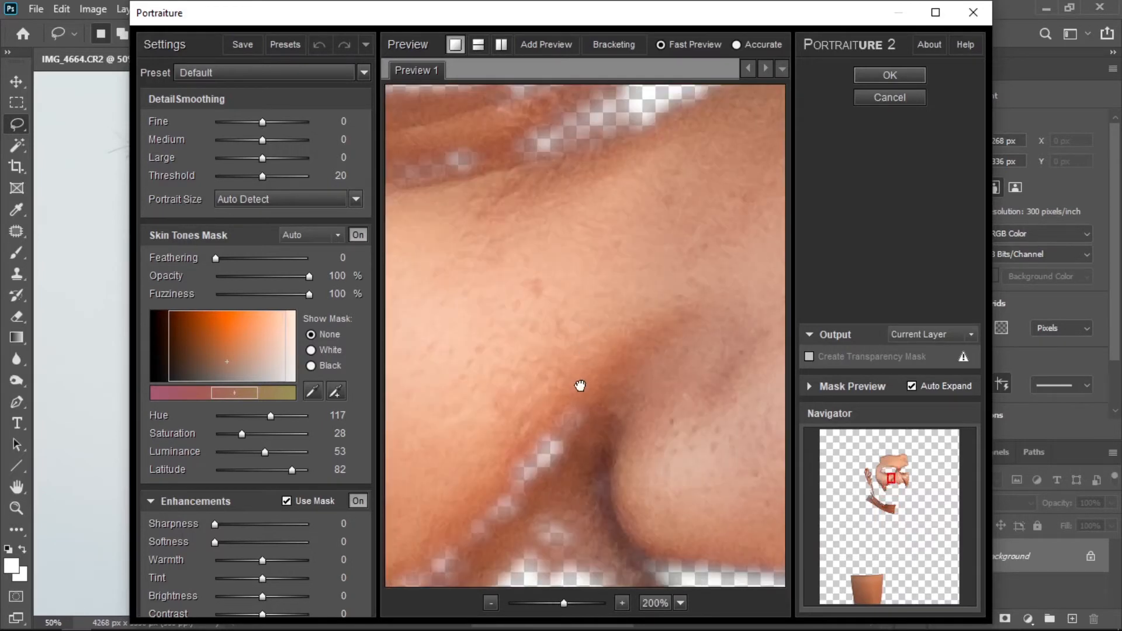
left_click_drag(643, 304, 623, 374)
left_click_drag(516, 308, 619, 321)
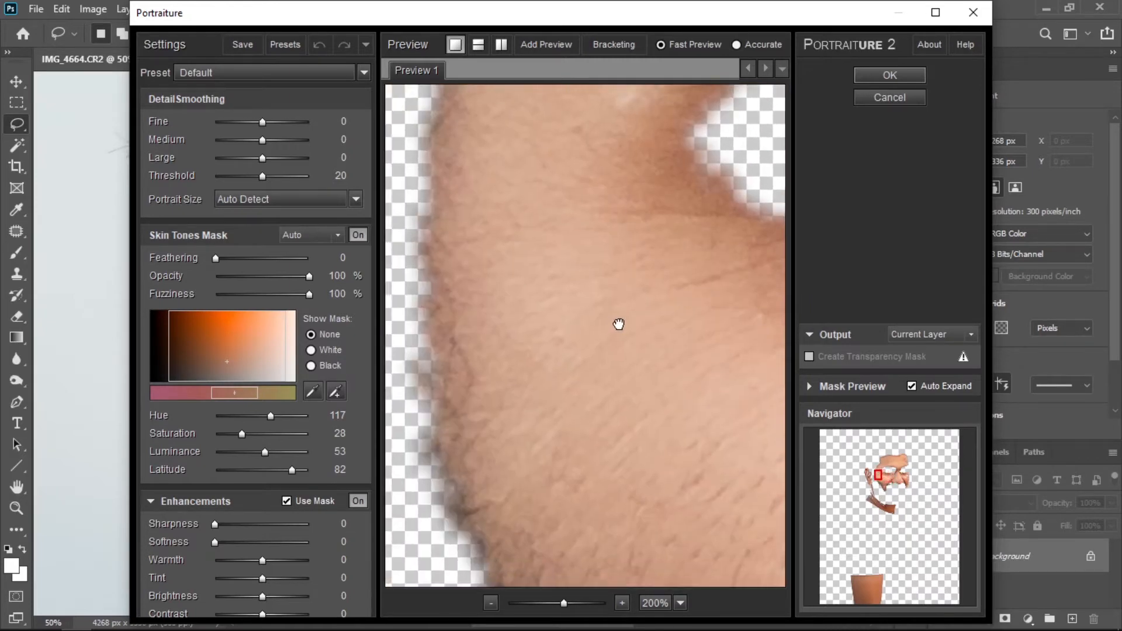
left_click_drag(699, 526, 493, 380)
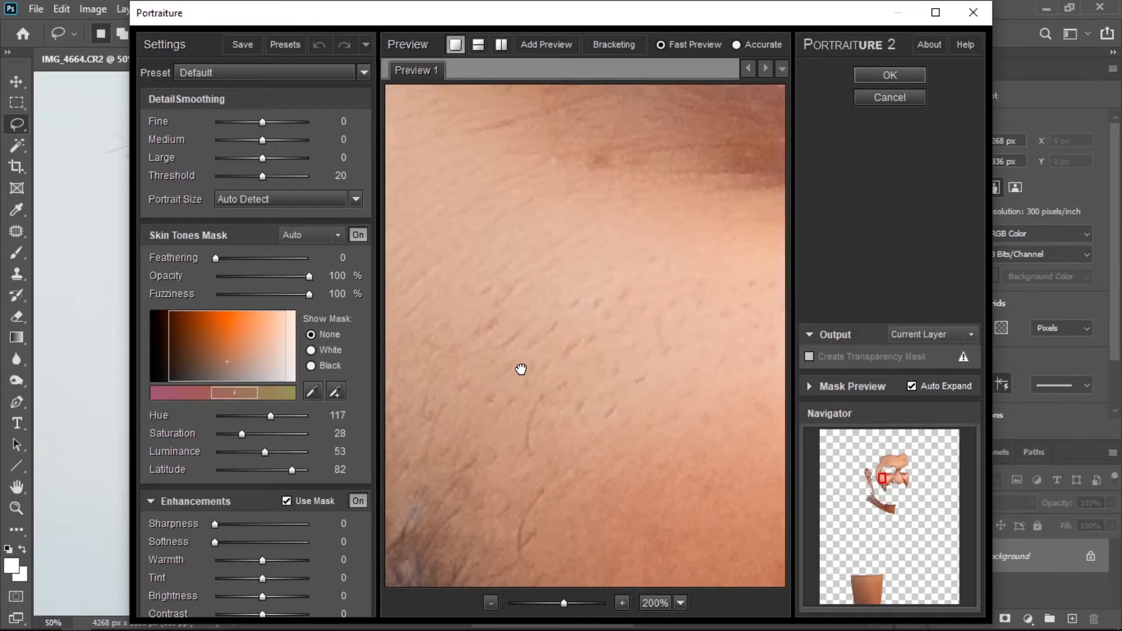
Step: Set Portraiture's Fine to +3, Medium to +3, Large to +4 and Threshold to 23, check the cheek and nose, and apply the filter
left_click(270, 124)
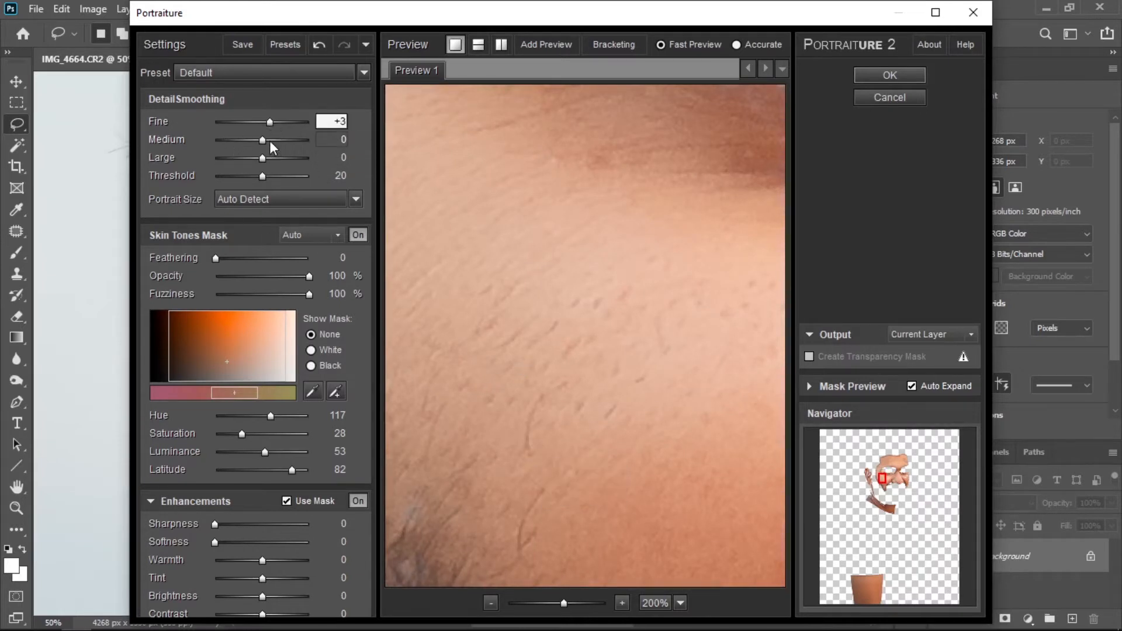
left_click(269, 140)
left_click(271, 158)
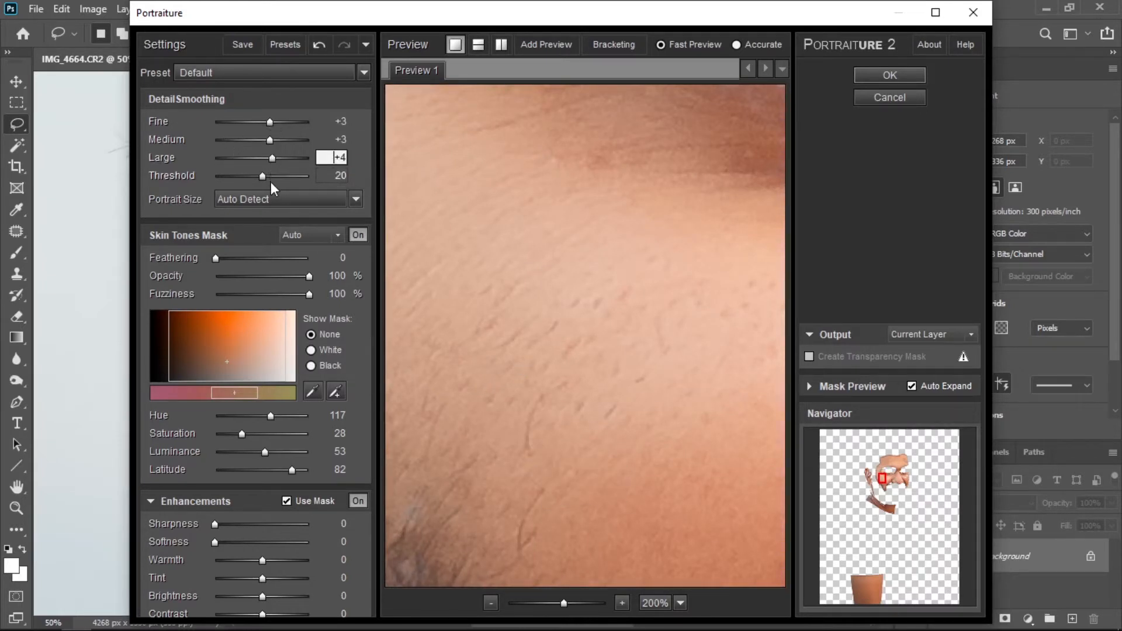
left_click(271, 176)
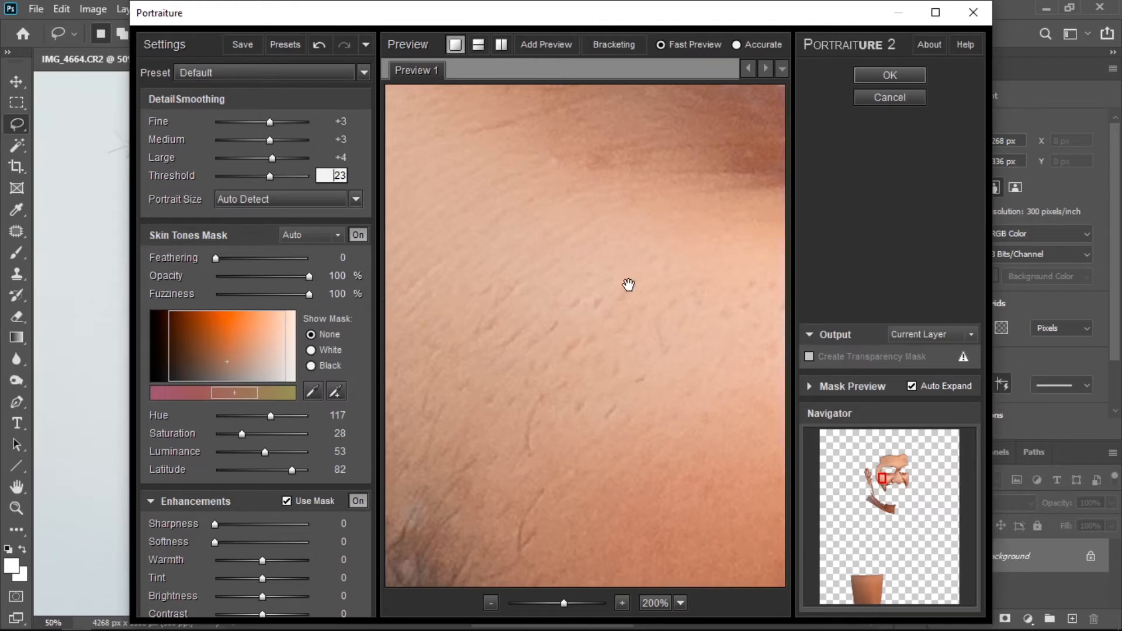
left_click_drag(629, 285, 480, 339)
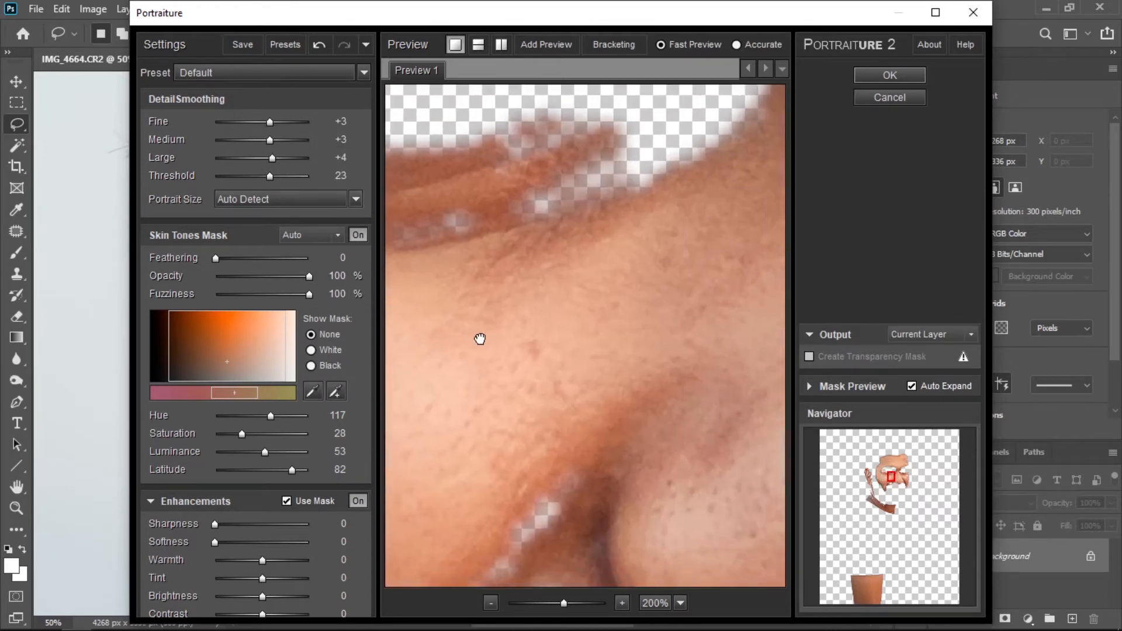
left_click_drag(714, 405, 472, 375)
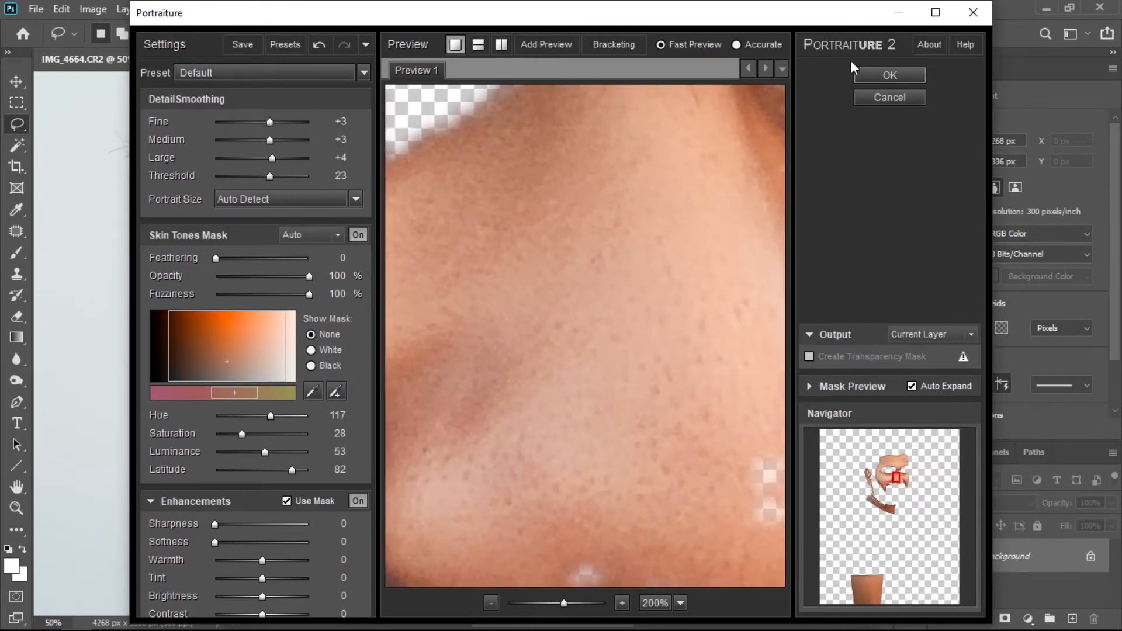
left_click(873, 73)
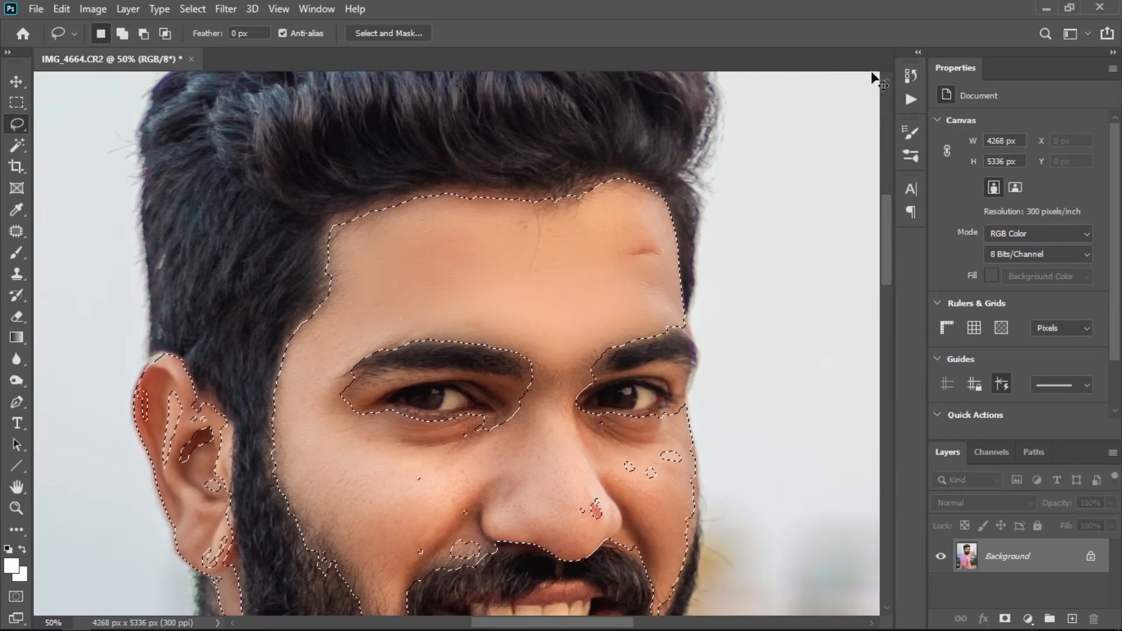
Step: Review the smoothed face as a whole and clear the skin selection
key("ctrl+minus")
scroll(632, 320, "down", 3)
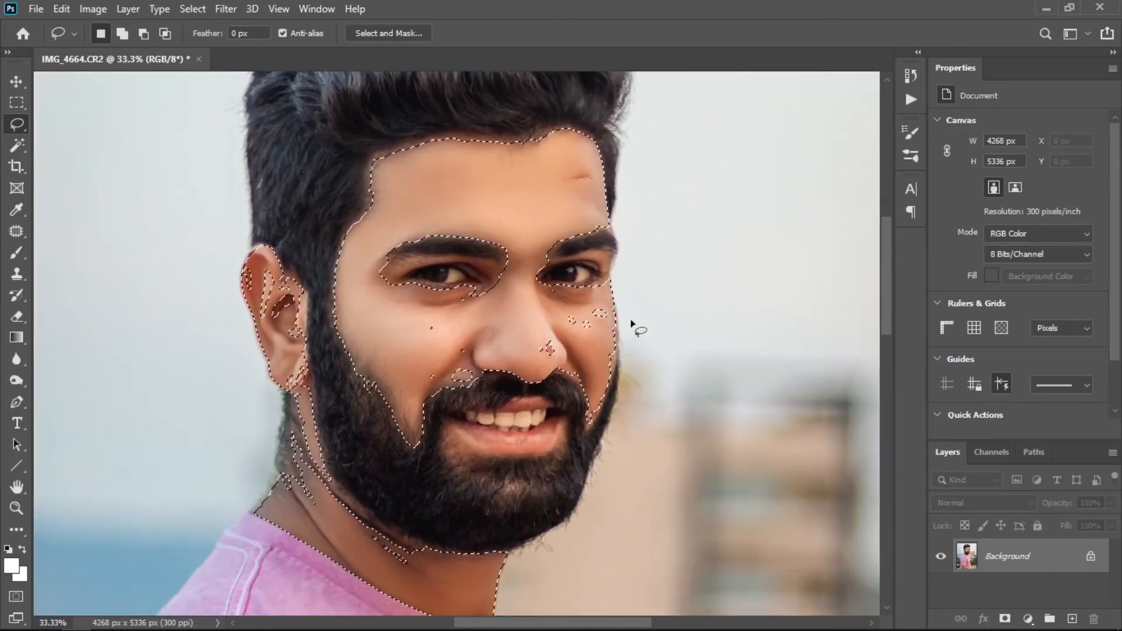
key("ctrl+d")
key("ctrl+z")
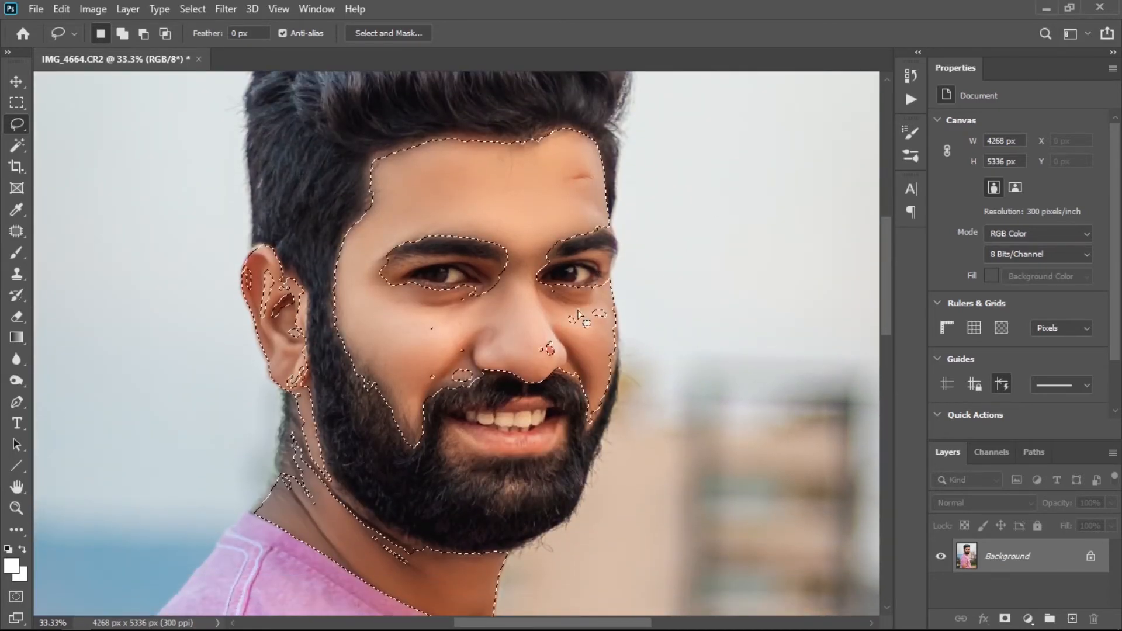
right_click(412, 249)
left_click(443, 265)
Step: Patch the red spot near the tip of the nose with clean skin from just below it
key("ctrl+plus")
key("ctrl+plus")
key("ctrl+plus")
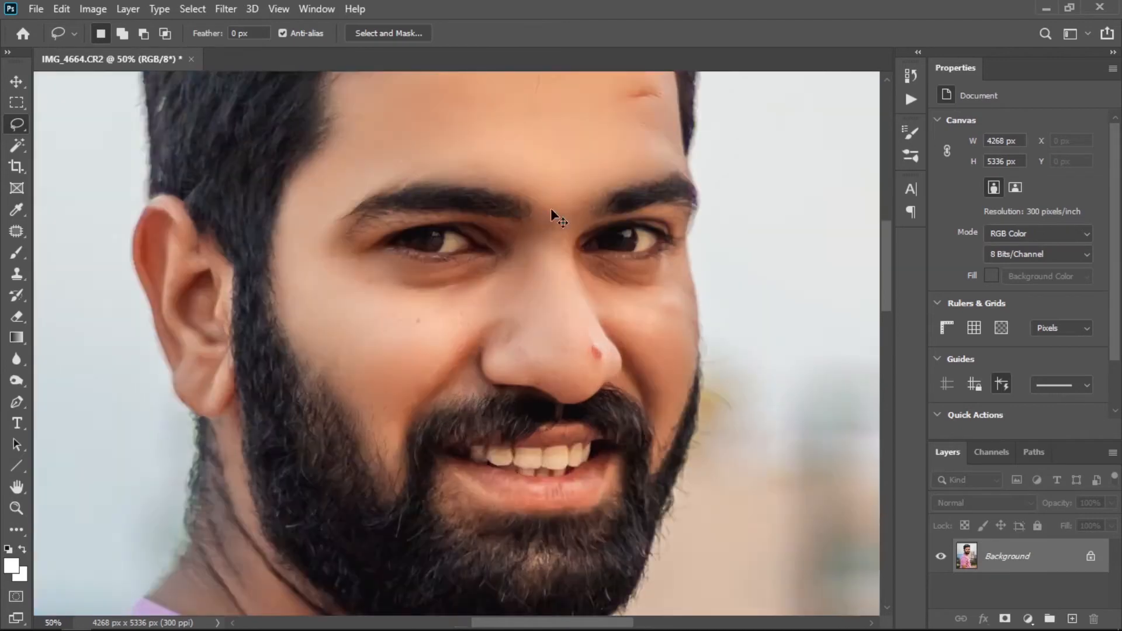
left_click_drag(612, 362, 358, 358)
scroll(442, 334, "up", 1)
scroll(443, 334, "up", 4)
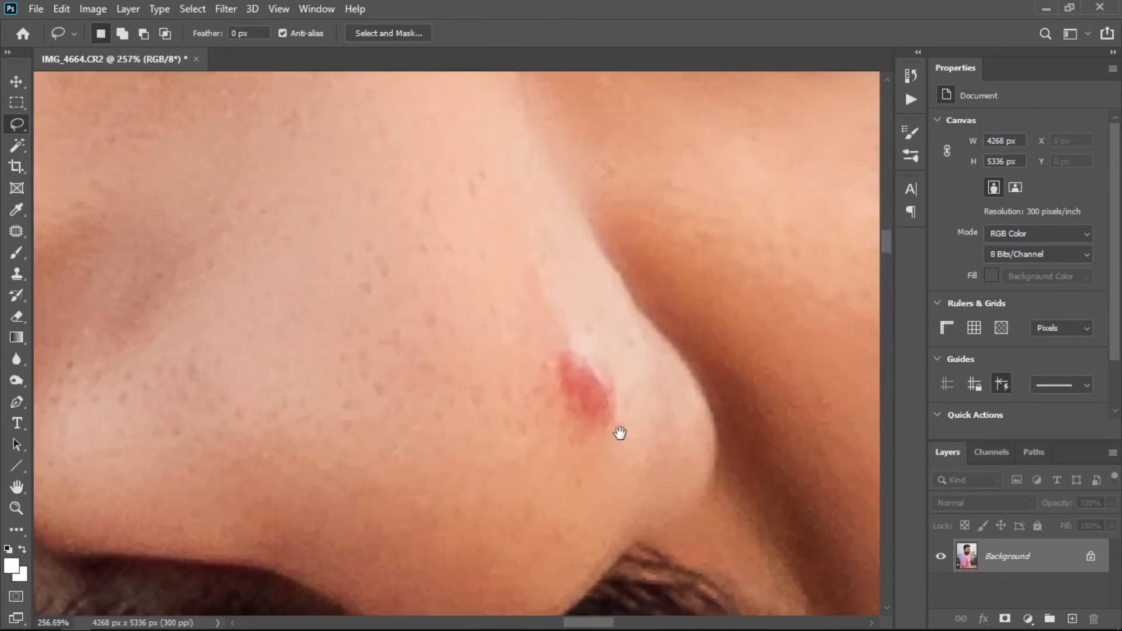
left_click_drag(620, 431, 471, 395)
key("j")
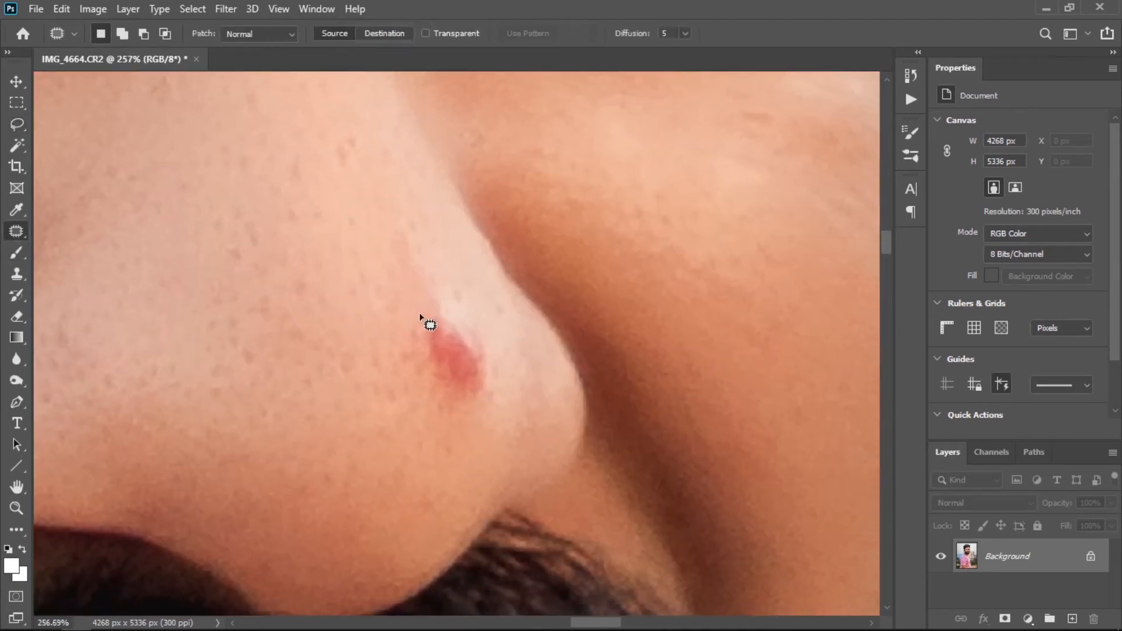
mouse_move(419, 314)
left_mouse_down()
mouse_move(469, 316)
mouse_move(498, 353)
mouse_move(484, 399)
mouse_move(420, 381)
mouse_move(416, 325)
left_mouse_up()
left_click_drag(454, 368, 419, 467)
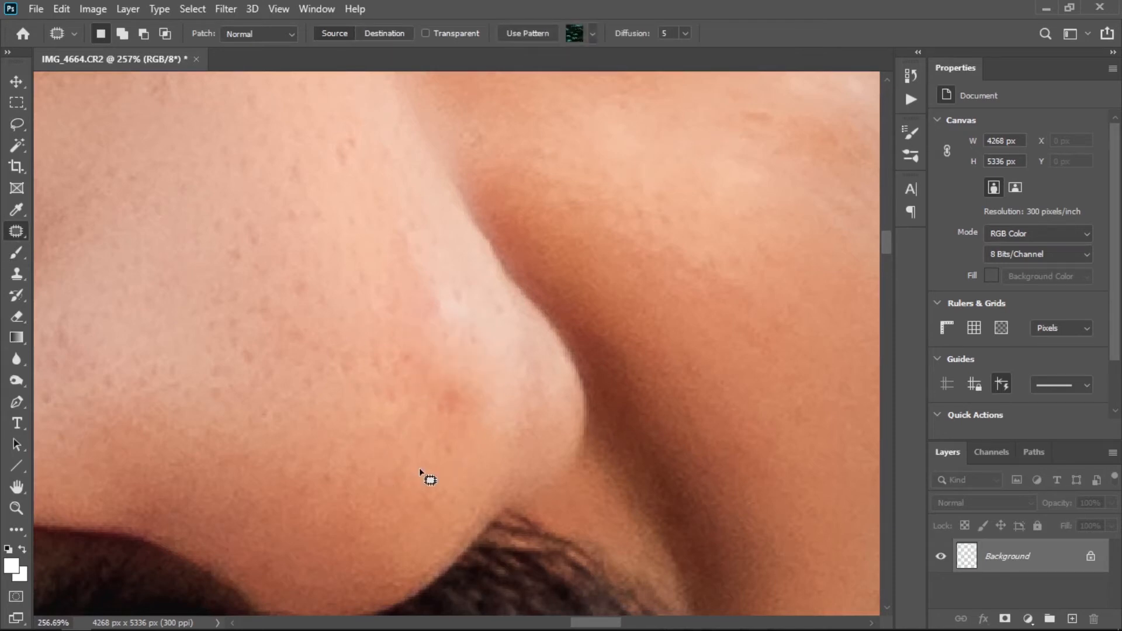
key("ctrl+d")
Step: Patch the reddish scar on the forehead near the temple with clean skin from below it
left_click_drag(401, 240, 395, 514)
left_click_drag(381, 221, 304, 365)
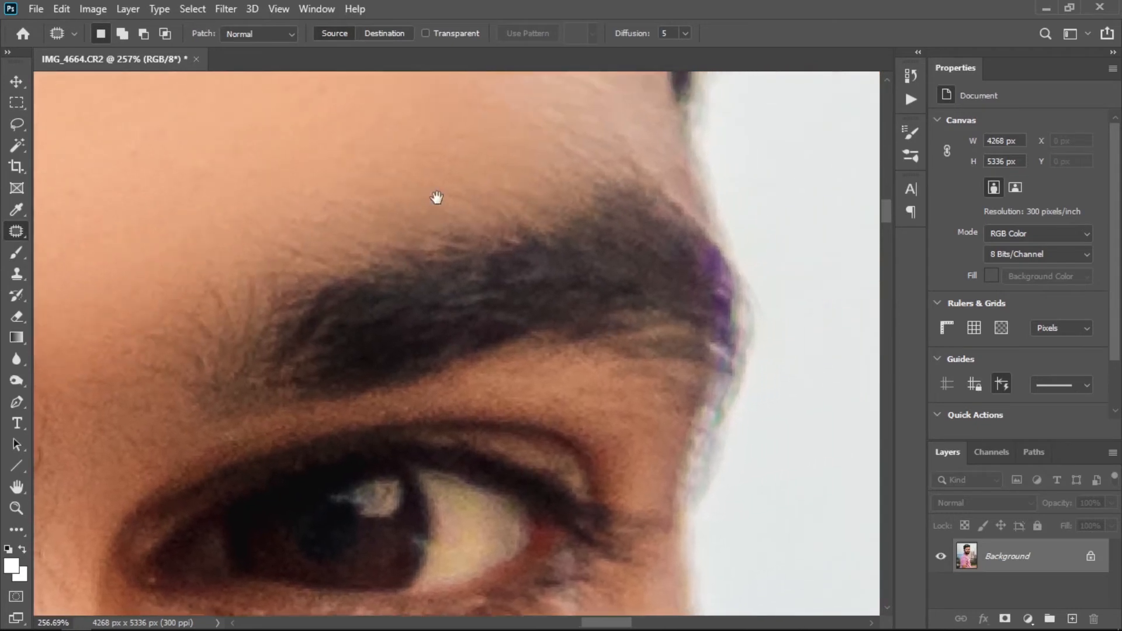
left_click_drag(437, 198, 506, 486)
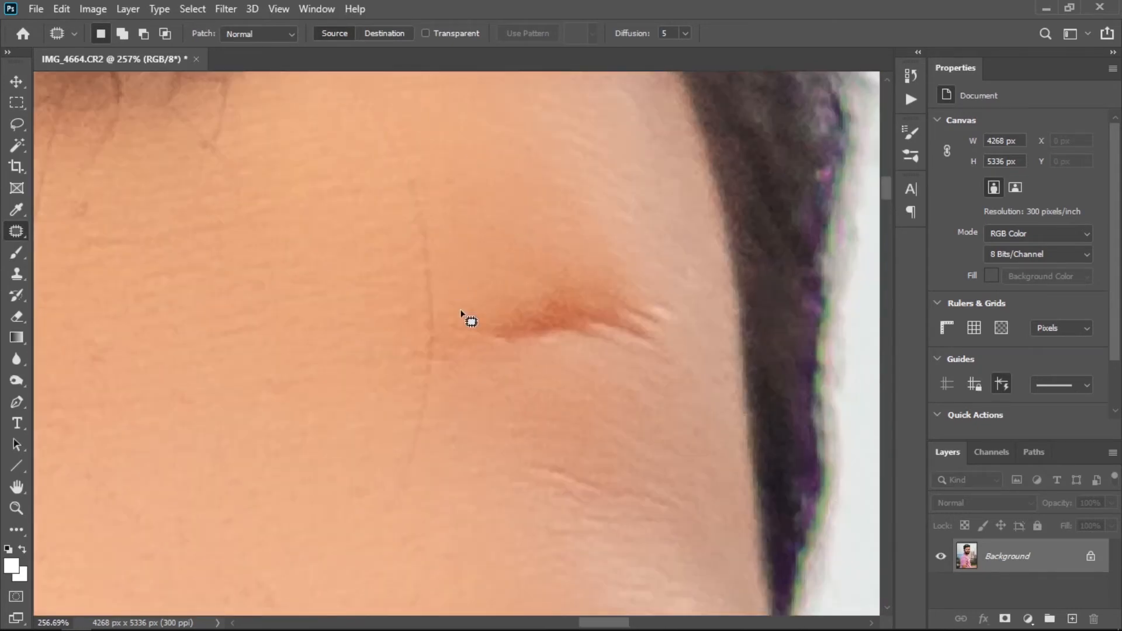
mouse_move(461, 312)
left_mouse_down()
mouse_move(553, 290)
mouse_move(669, 297)
mouse_move(518, 357)
mouse_move(461, 318)
left_mouse_up()
left_click_drag(527, 345, 536, 403)
key("ctrl+d")
Step: Patch the stray hair strand hanging from the hairline onto the forehead with the neighbouring skin
left_click_drag(468, 448, 554, 340)
left_click_drag(384, 231, 626, 376)
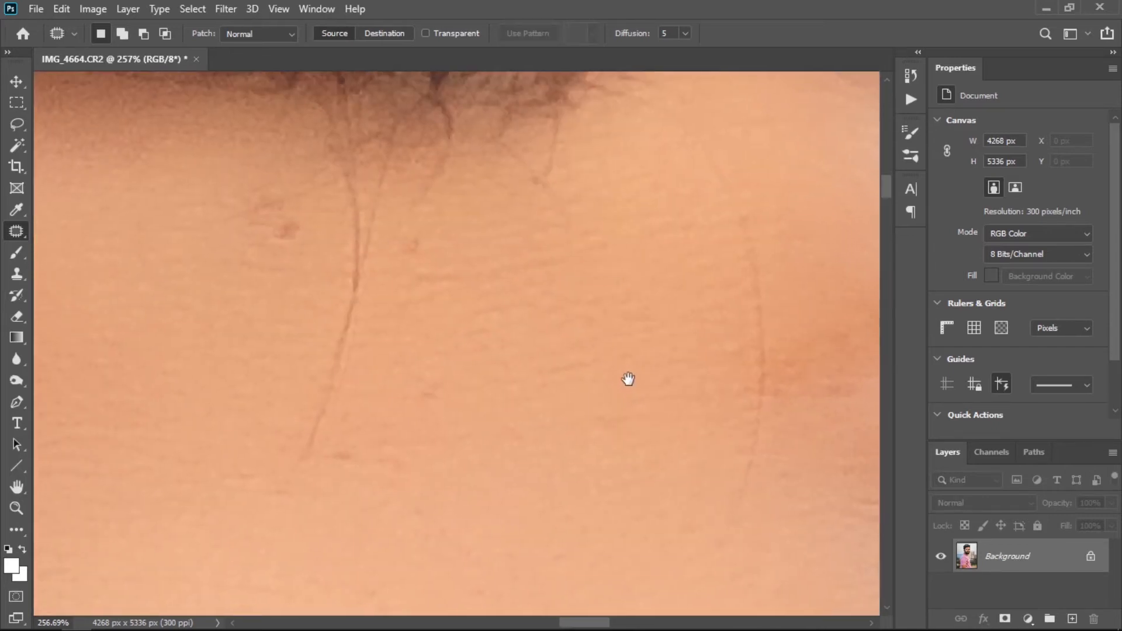
mouse_move(345, 190)
left_mouse_down()
mouse_move(341, 272)
mouse_move(292, 456)
mouse_move(304, 471)
mouse_move(327, 457)
mouse_move(365, 367)
mouse_move(384, 274)
mouse_move(361, 164)
mouse_move(344, 180)
left_mouse_up()
left_click_drag(359, 285, 411, 297)
key("ctrl+d")
Step: Patch the thin vertical line on the forehead beside the former scar with clean skin next to it
left_click_drag(577, 344, 290, 331)
mouse_move(436, 187)
left_mouse_down()
mouse_move(459, 367)
mouse_move(427, 503)
mouse_move(447, 520)
mouse_move(468, 495)
mouse_move(497, 366)
mouse_move(482, 239)
mouse_move(459, 184)
left_mouse_up()
left_click_drag(462, 242, 406, 243)
key("ctrl+d")
Step: Patch the cluster of small blemishes just below the hairline with clean forehead skin
left_click_drag(369, 316, 599, 414)
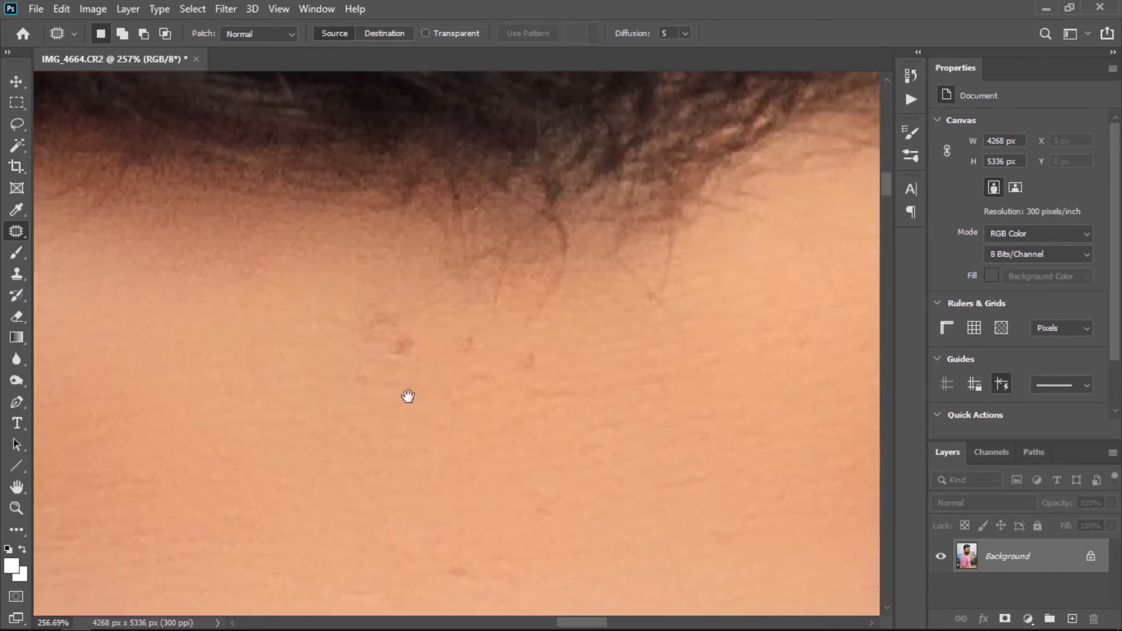
mouse_move(426, 325)
left_mouse_down()
mouse_move(405, 382)
mouse_move(368, 364)
mouse_move(360, 307)
mouse_move(291, 338)
left_mouse_up()
key("ctrl+d")
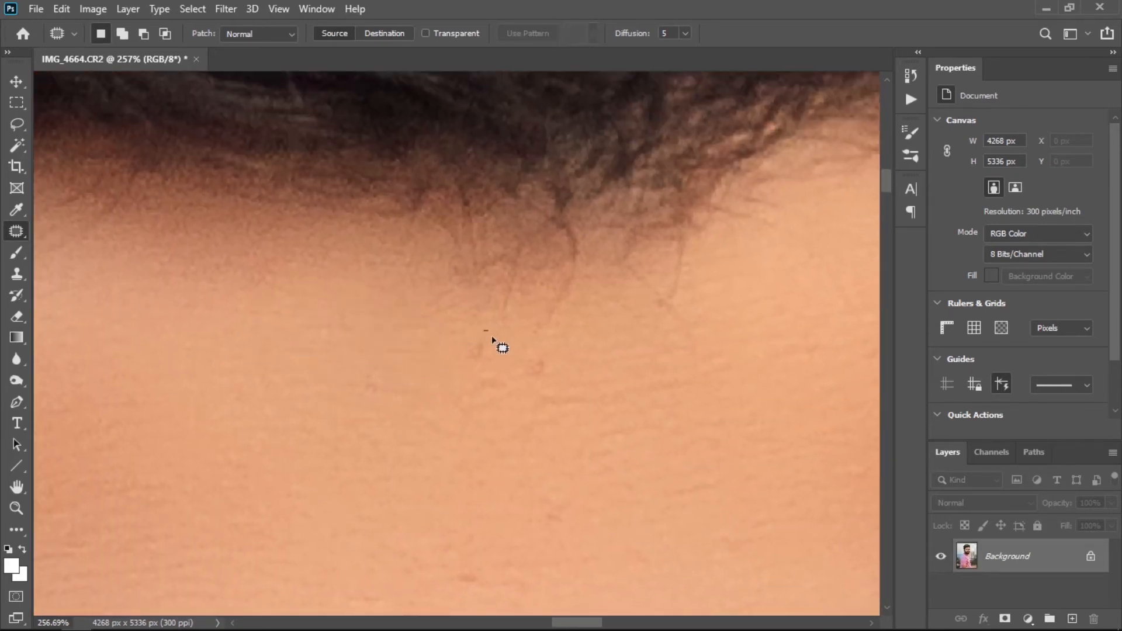
mouse_move(453, 374)
left_mouse_down()
mouse_move(481, 331)
mouse_move(392, 359)
left_mouse_up()
key("ctrl+d")
left_click_drag(517, 365, 557, 345)
left_click_drag(541, 373, 579, 378)
key("ctrl+d")
Step: Patch the pink blemish on the cheek below the eye with clean skin beside it
left_click_drag(524, 468, 506, 246)
left_click_drag(436, 468, 428, 252)
left_click(448, 398, "alt")
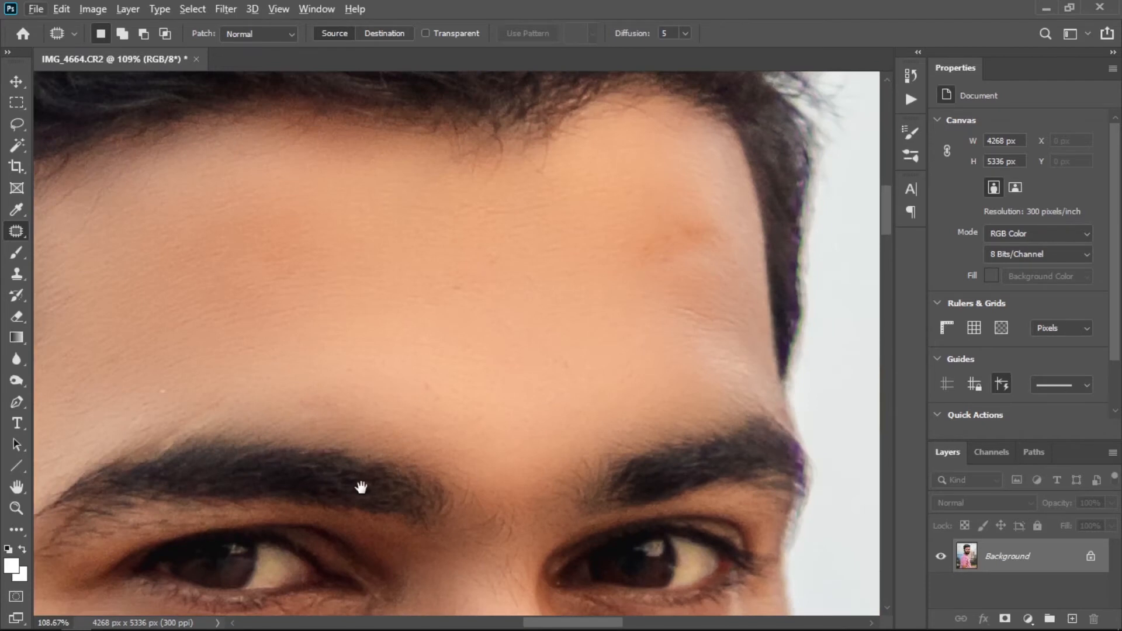
left_click_drag(361, 487, 454, 310)
left_click_drag(416, 564, 443, 452)
left_click_drag(343, 466, 388, 471)
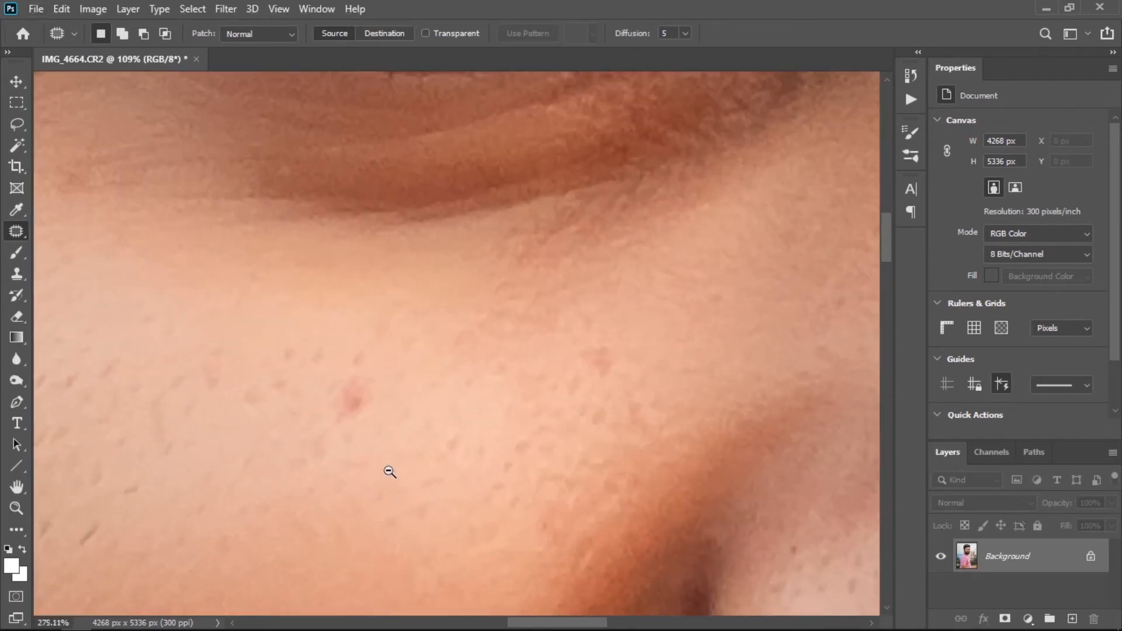
mouse_move(343, 362)
left_mouse_down()
mouse_move(372, 392)
mouse_move(370, 412)
mouse_move(325, 419)
mouse_move(315, 396)
mouse_move(404, 402)
left_mouse_up()
key("ctrl+d")
Step: Lighten the lower iris of the eye nearer the visible ear using the Dodge tool with a 25 px brush and 10% exposure
left_click(462, 423, "alt")
left_click_drag(463, 424, 403, 409)
left_click_drag(476, 473, 354, 458)
left_click_drag(328, 240, 466, 371)
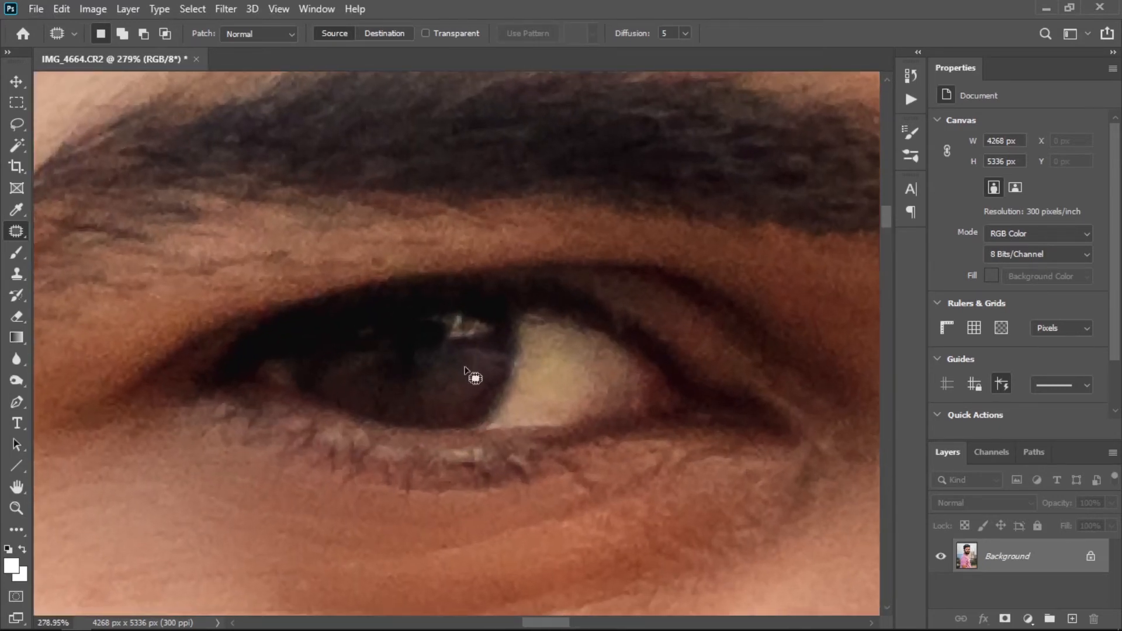
right_click(16, 384)
left_click(64, 383)
right_click(447, 329)
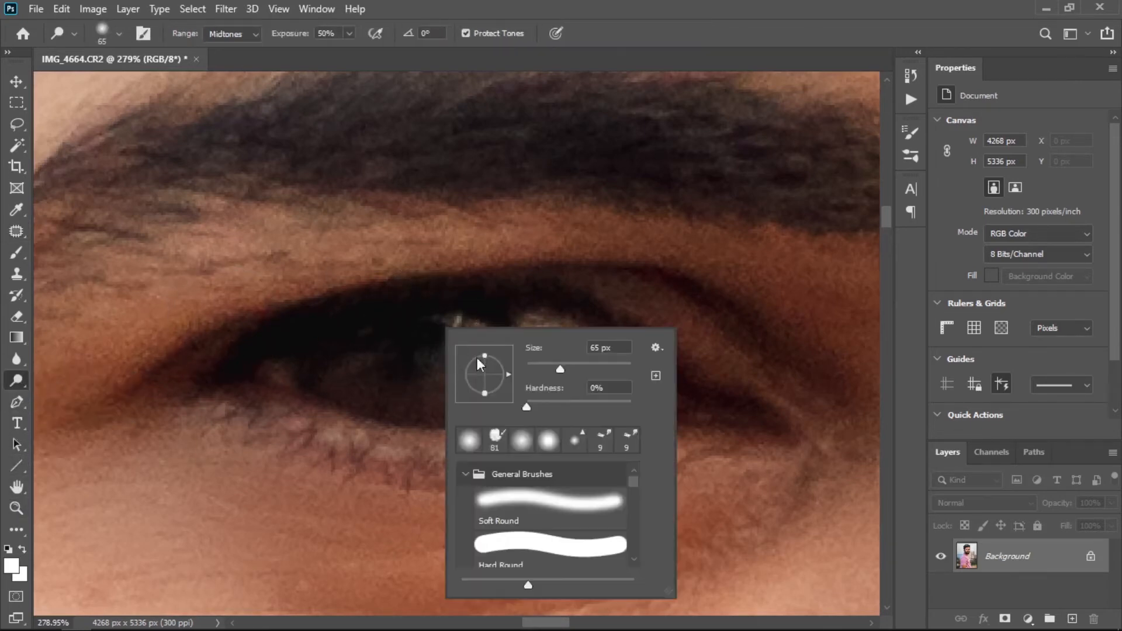
left_click(540, 361)
left_click(348, 34)
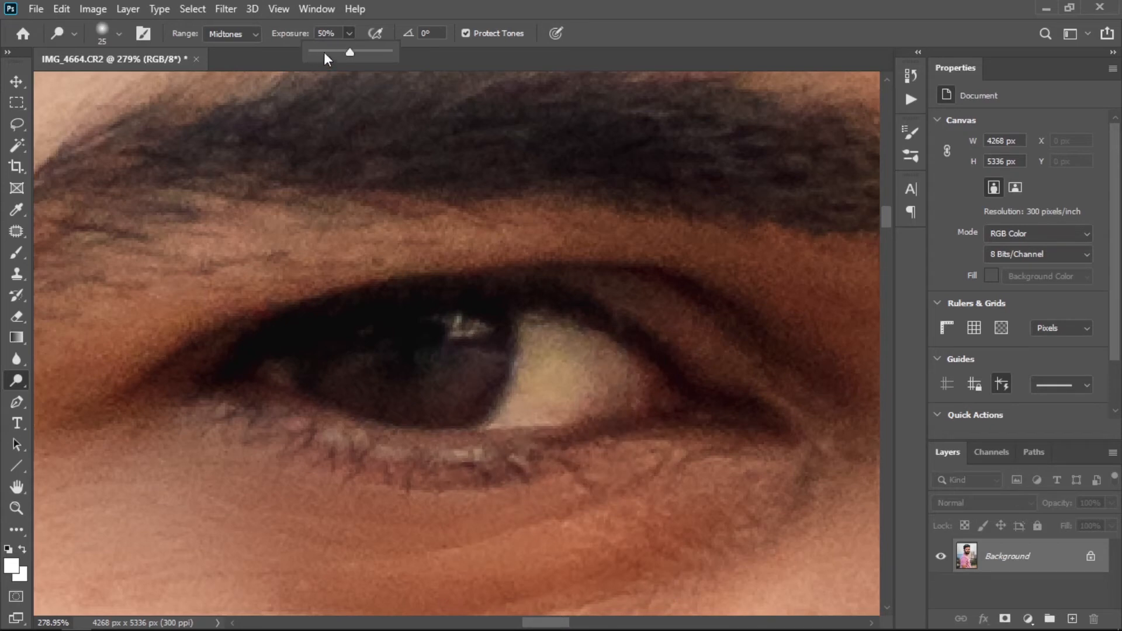
left_click_drag(315, 51, 320, 50)
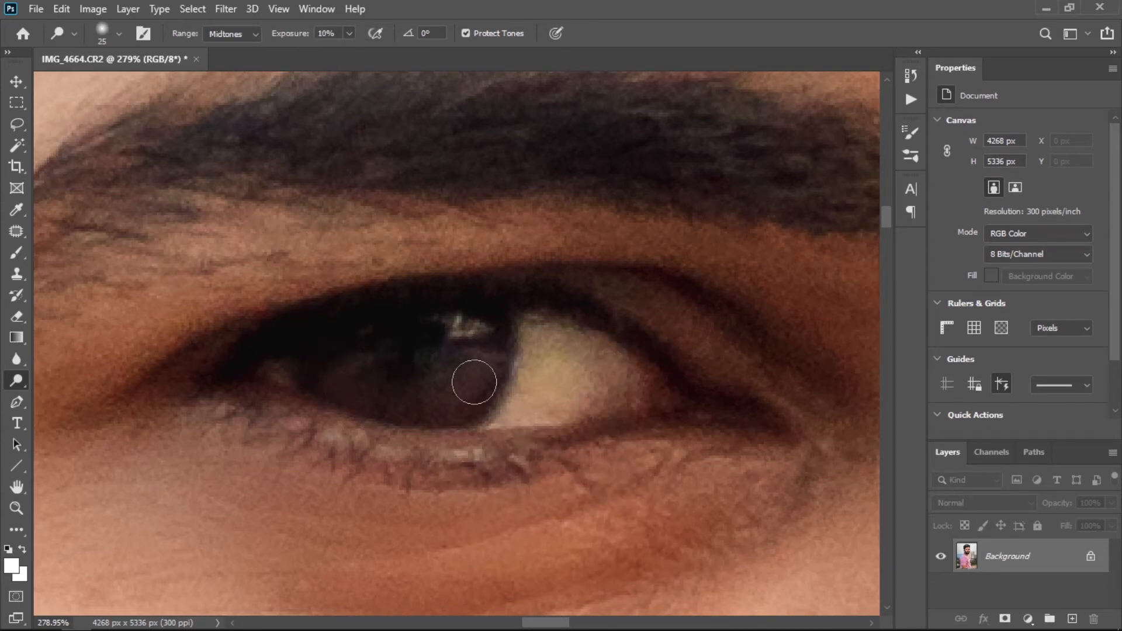
mouse_move(474, 382)
left_mouse_down()
mouse_move(465, 340)
mouse_move(475, 359)
mouse_move(452, 400)
mouse_move(315, 371)
mouse_move(475, 376)
mouse_move(491, 358)
mouse_move(464, 417)
left_mouse_up()
Step: Lighten the dark shadow beneath the eye farther from the visible ear using the Dodge tool at 10% exposure on midtones
left_click_drag(556, 356, 245, 371)
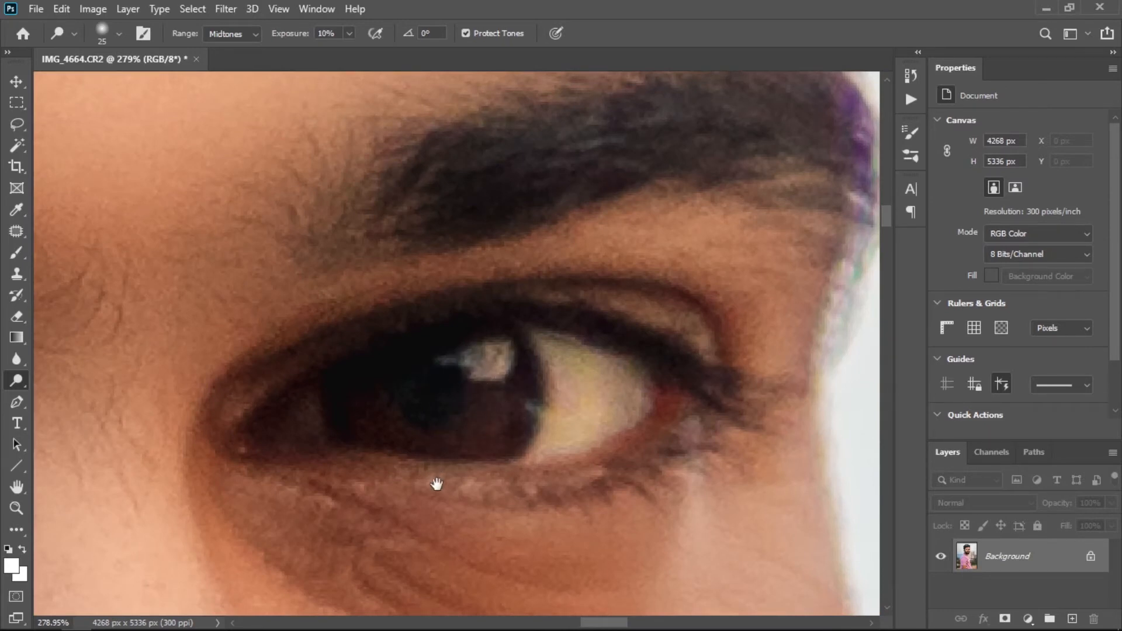
left_click_drag(436, 484, 396, 250)
left_click_drag(436, 443, 709, 371)
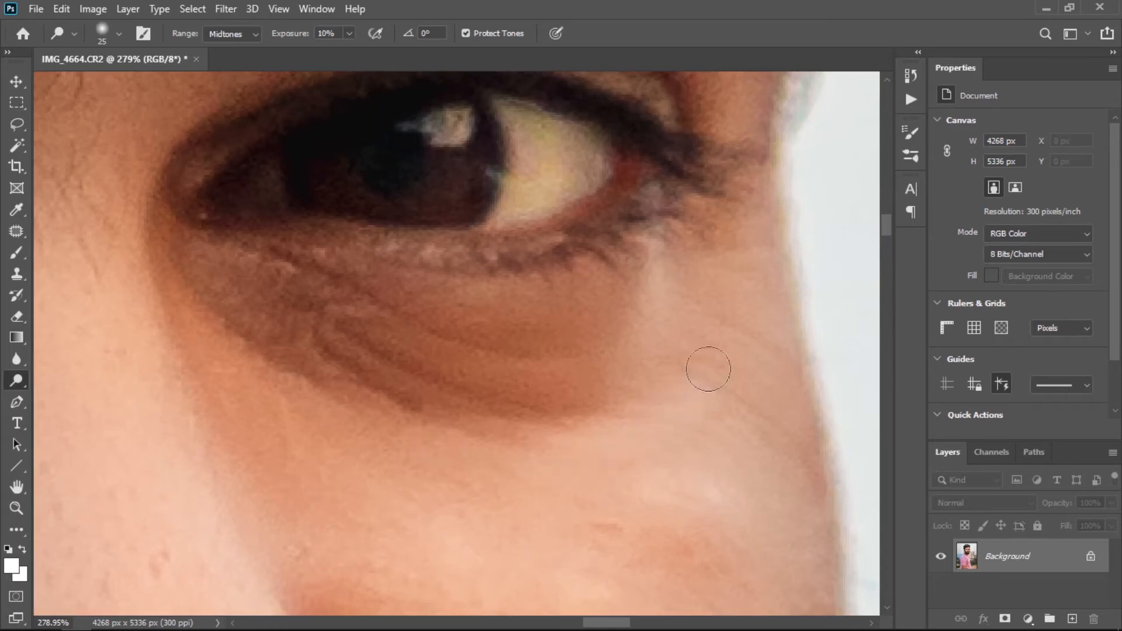
left_click_drag(265, 313, 242, 290)
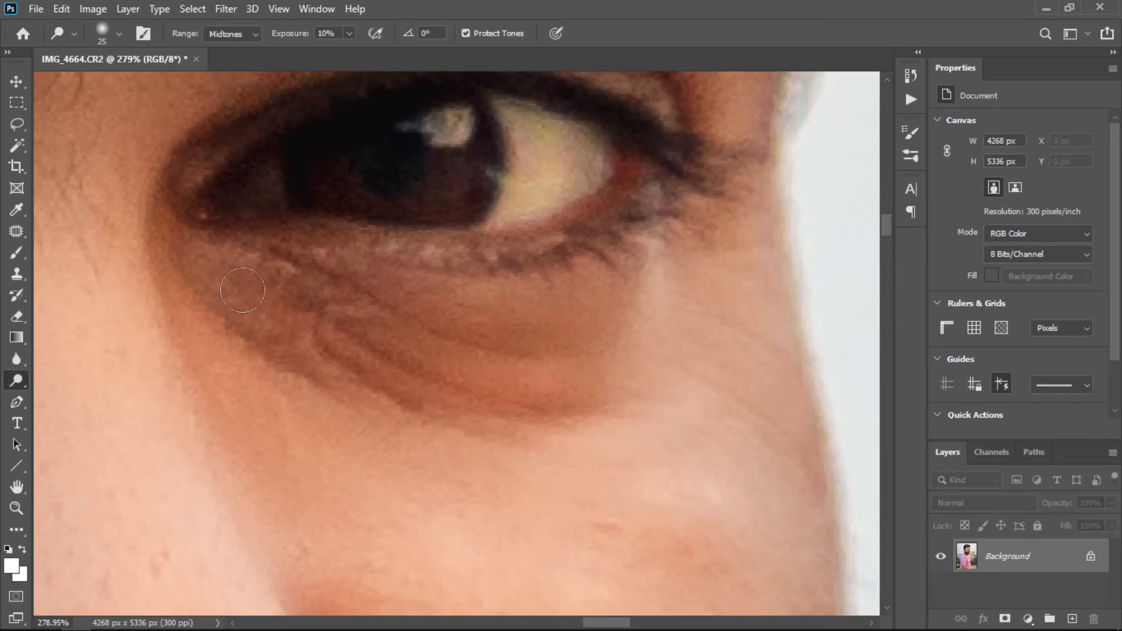
Step: Dodge the dark under-eye shadow of the eye nearer the visible ear at 10% exposure
left_click_drag(309, 385, 731, 421)
left_click_drag(297, 296, 215, 241)
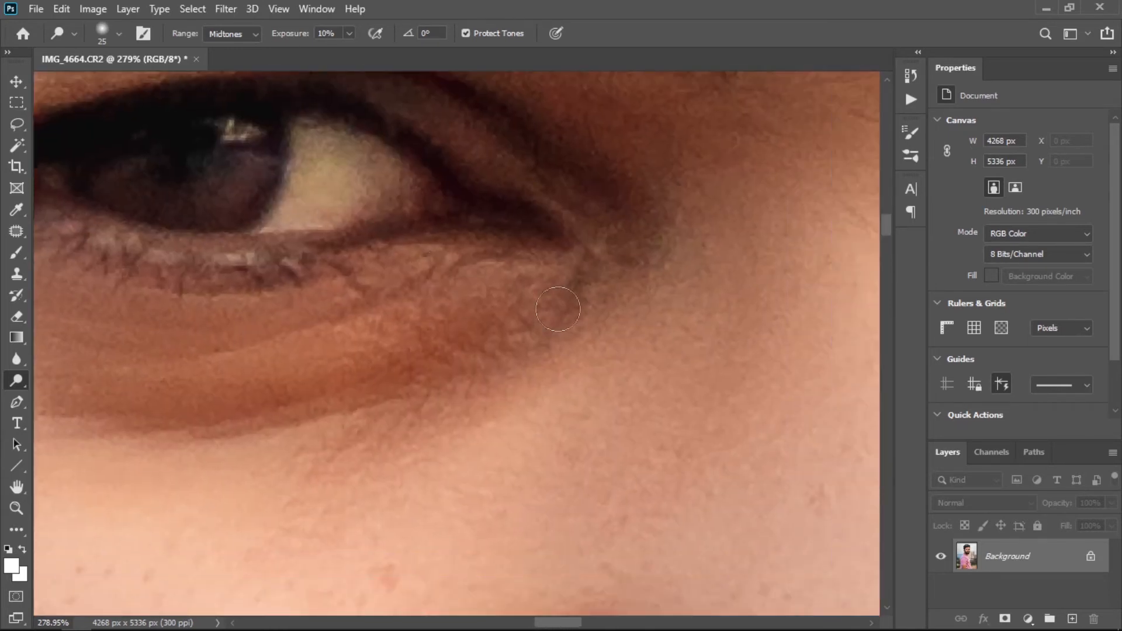
left_click_drag(201, 402, 392, 381)
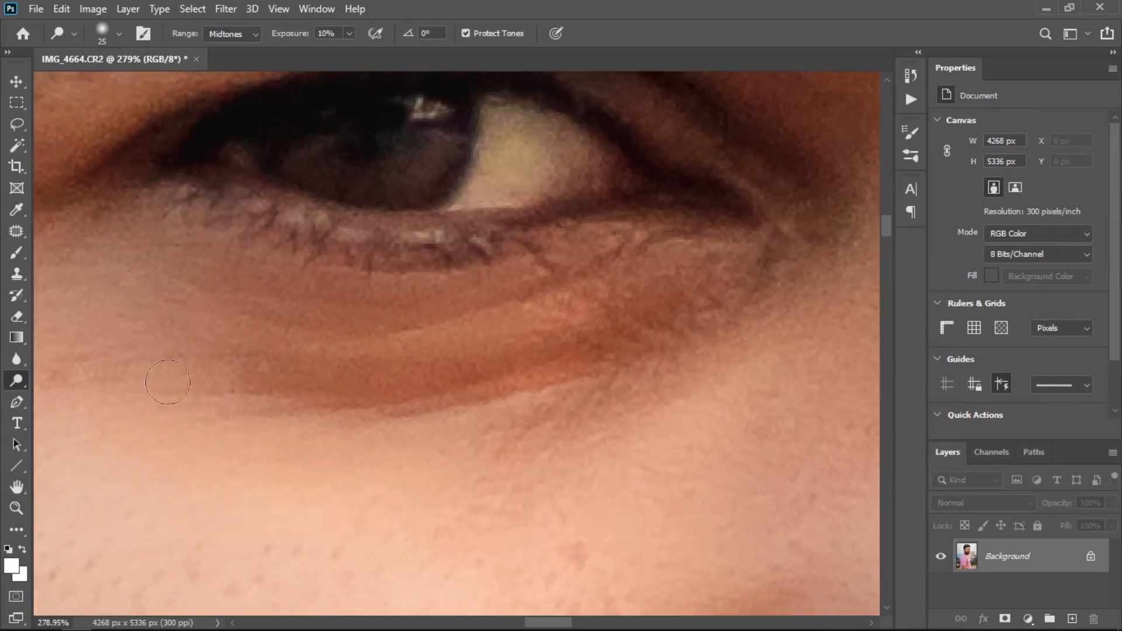
left_click_drag(655, 393, 569, 391)
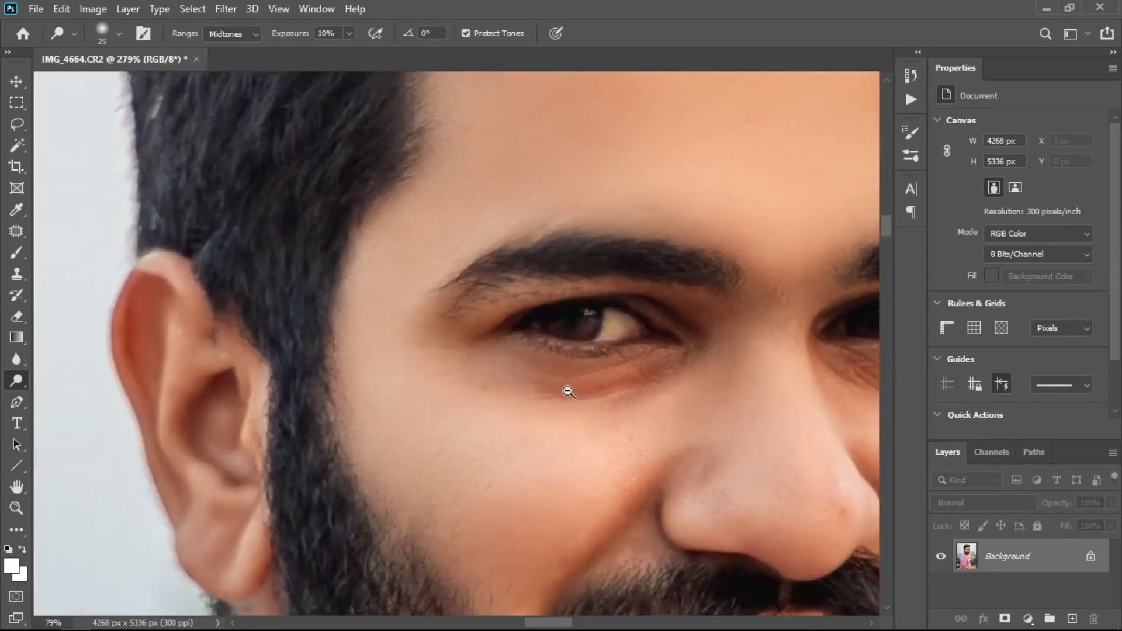
left_click_drag(700, 431, 385, 446)
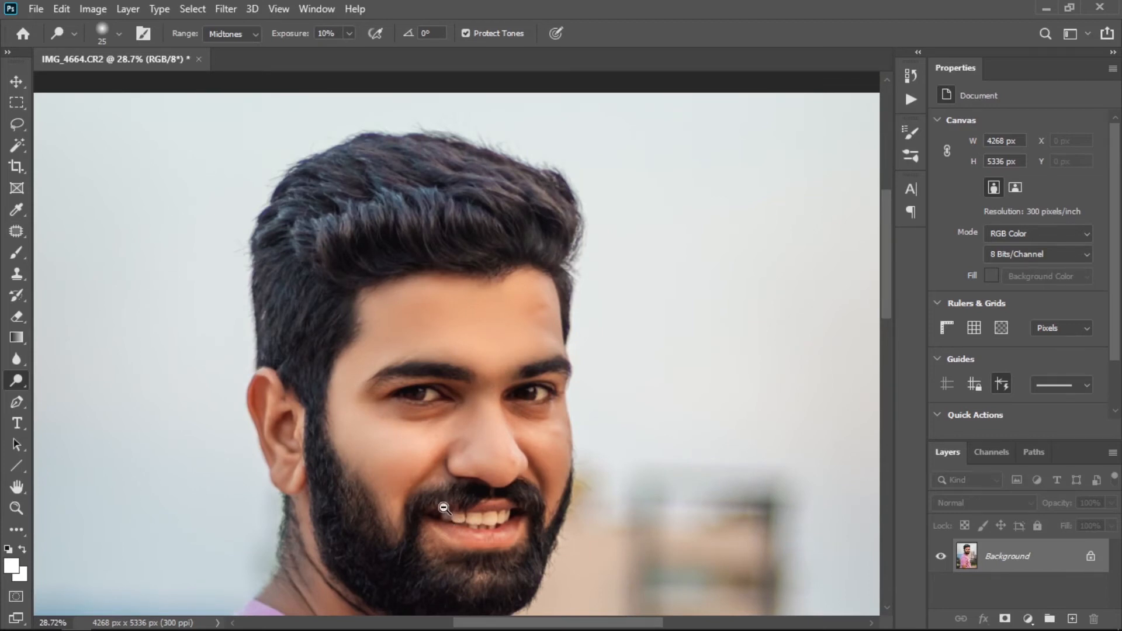
Step: Clone clean sky over the green-fringed hairs along the nape below the earlobe using the Clone Stamp at 28% opacity
mouse_move(444, 508)
left_mouse_down()
mouse_move(495, 425)
mouse_move(525, 422)
left_mouse_up()
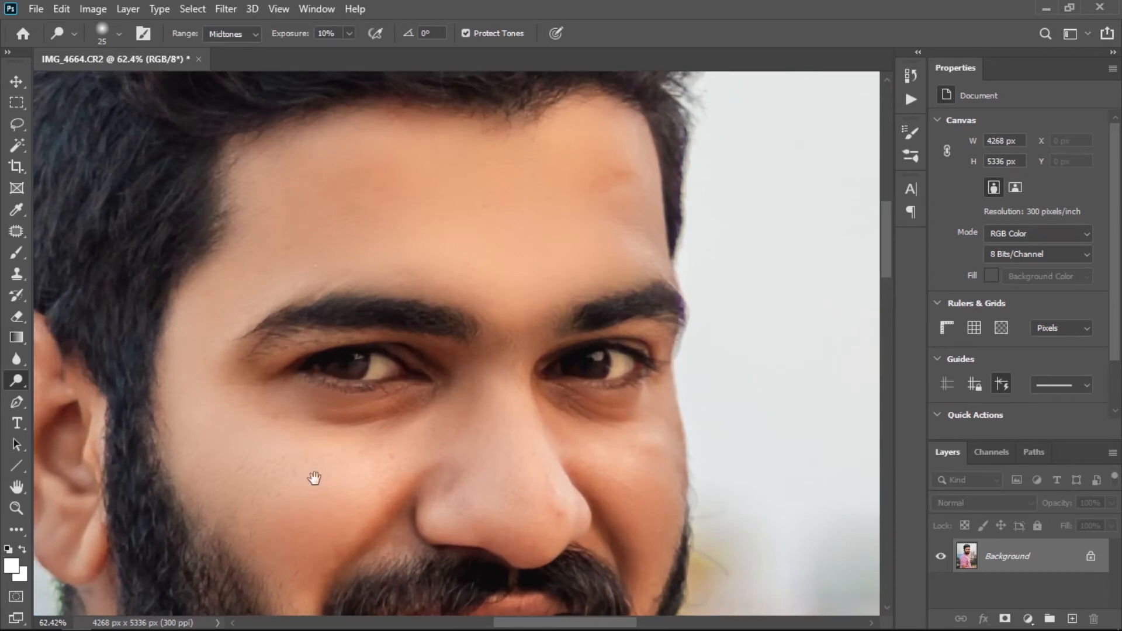
left_click_drag(313, 478, 413, 333)
left_click_drag(407, 491, 415, 286)
left_click_drag(175, 377, 373, 384)
left_click_drag(342, 268, 431, 302)
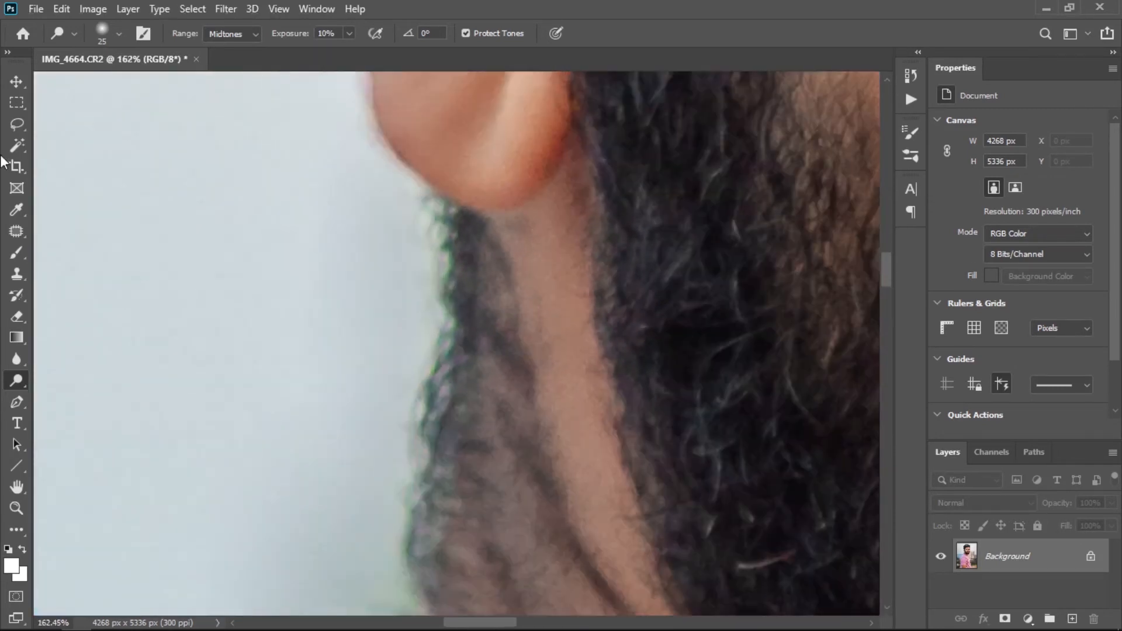
left_click(26, 272)
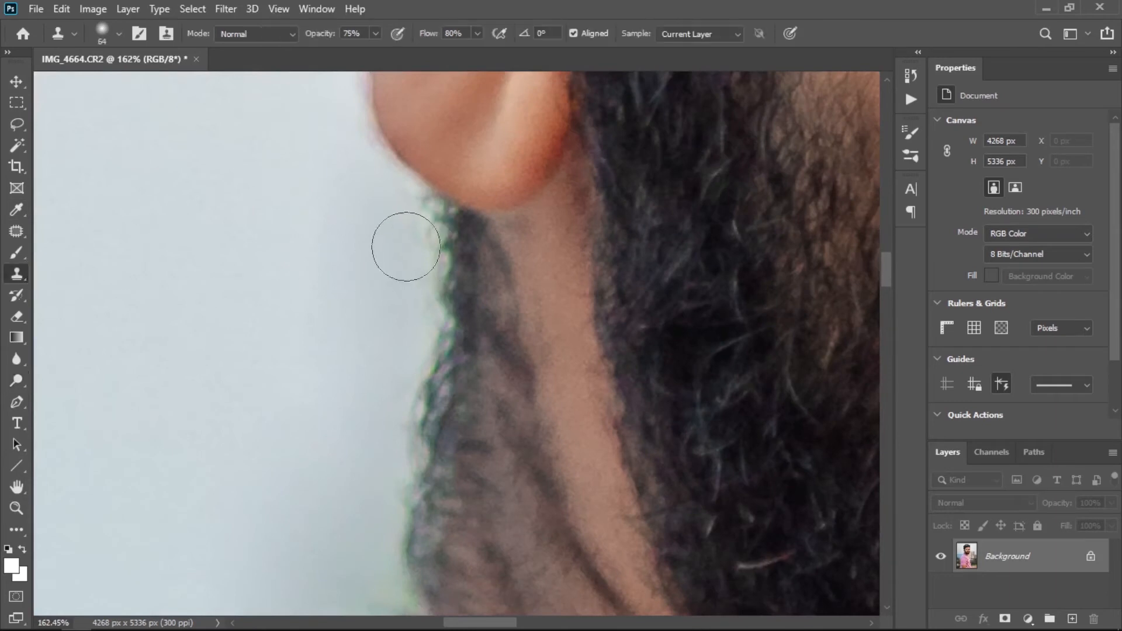
left_click(376, 33)
left_click(341, 51)
left_click_drag(425, 257, 423, 389)
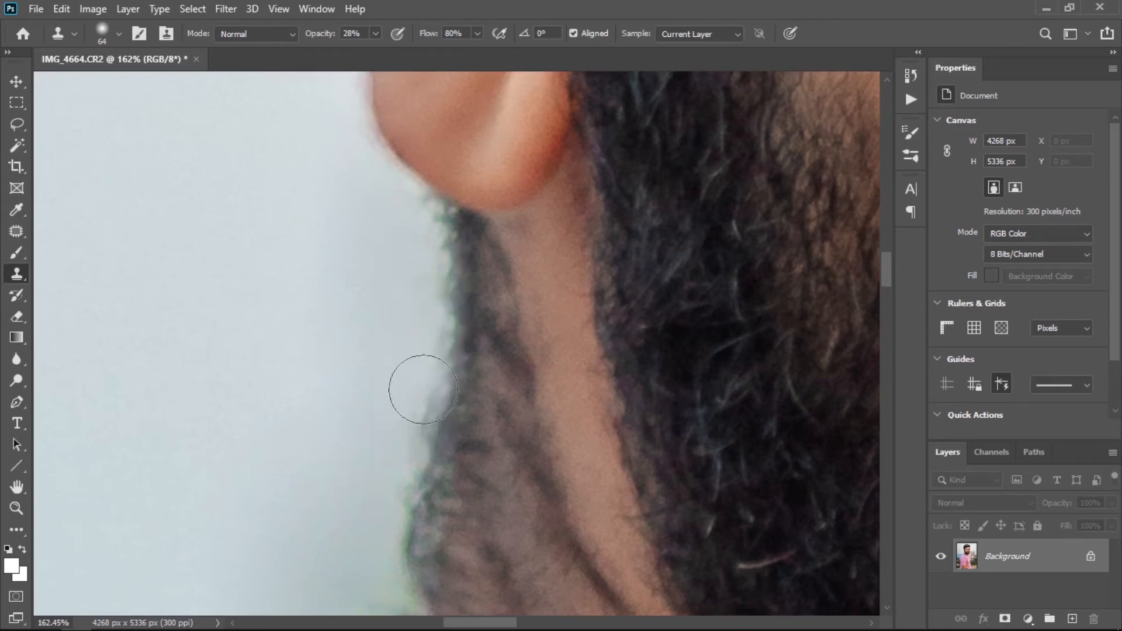
mouse_move(374, 459)
left_mouse_down()
mouse_move(394, 314)
mouse_move(397, 393)
left_mouse_up()
left_click(324, 293, "alt")
mouse_move(418, 316)
left_mouse_down()
mouse_move(400, 453)
mouse_move(394, 322)
left_mouse_up()
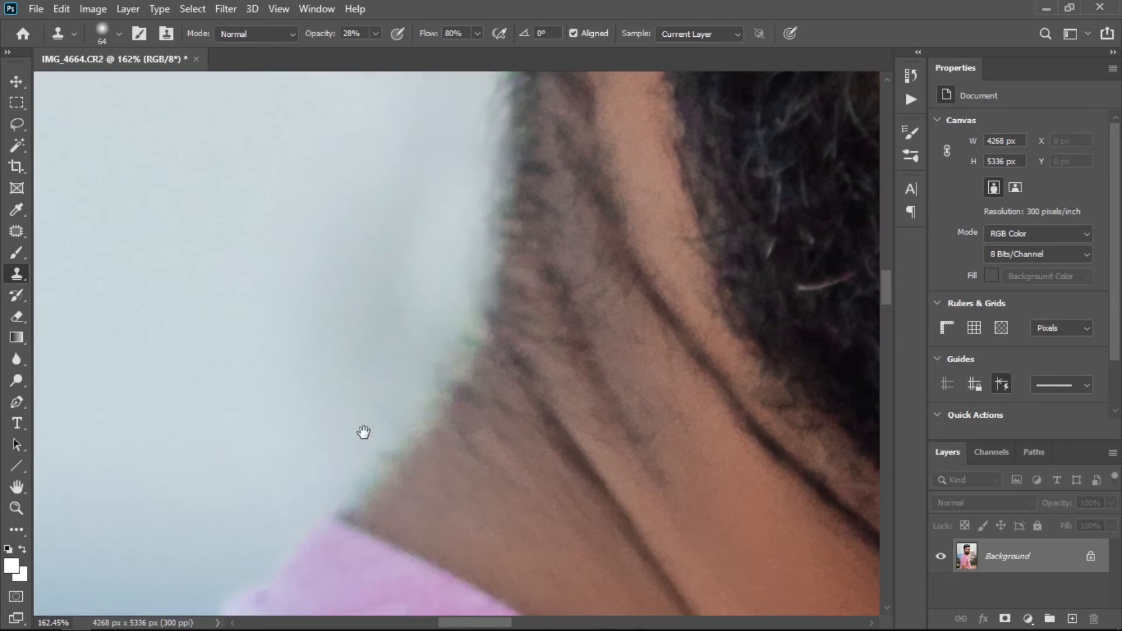
Step: Enlarge the clone brush to 136 px and blend the backdrop along the back of the neck with nearby sky
scroll(371, 384, "down", 5)
right_click(456, 274)
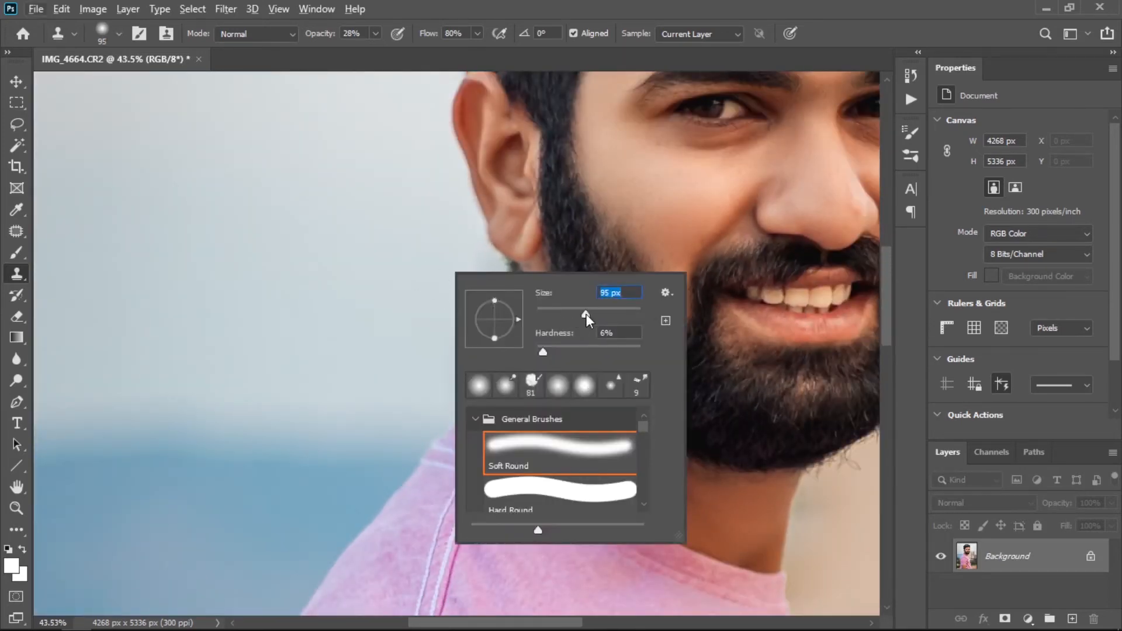
left_click(435, 266)
left_click(439, 272, "alt")
mouse_move(471, 287)
left_mouse_down()
mouse_move(481, 338)
mouse_move(458, 383)
left_mouse_up()
left_click_drag(609, 355, 499, 350)
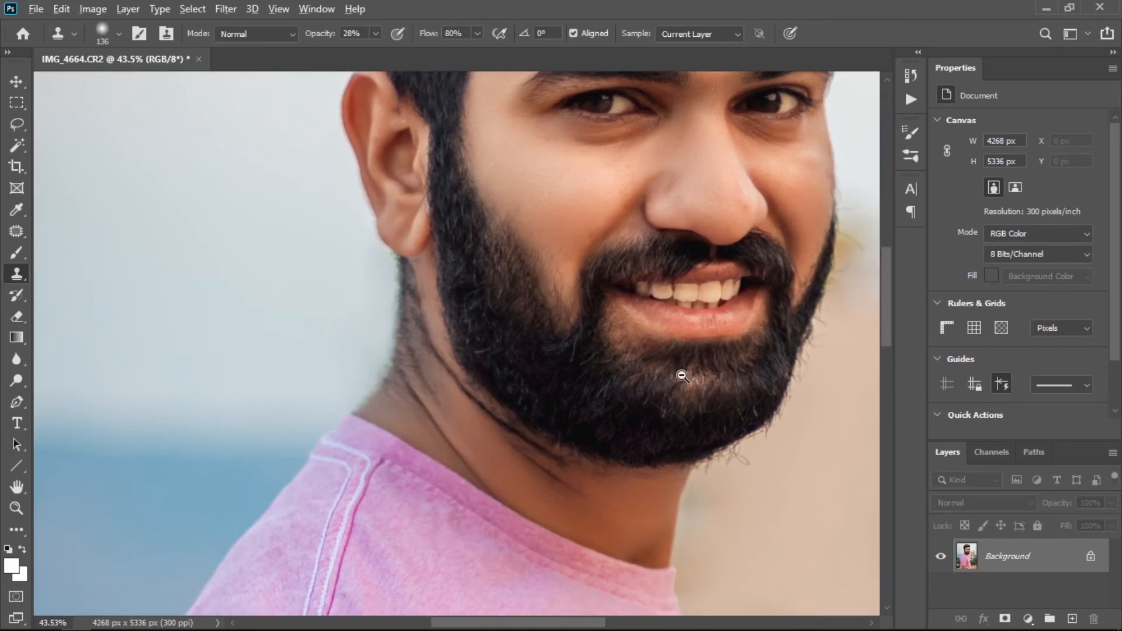
Step: Set the clone brush hardness to 13% and clone plain sky over the stray hairs at the front edge of the hair
scroll(683, 374, "down", 4)
left_click_drag(707, 406, 599, 490)
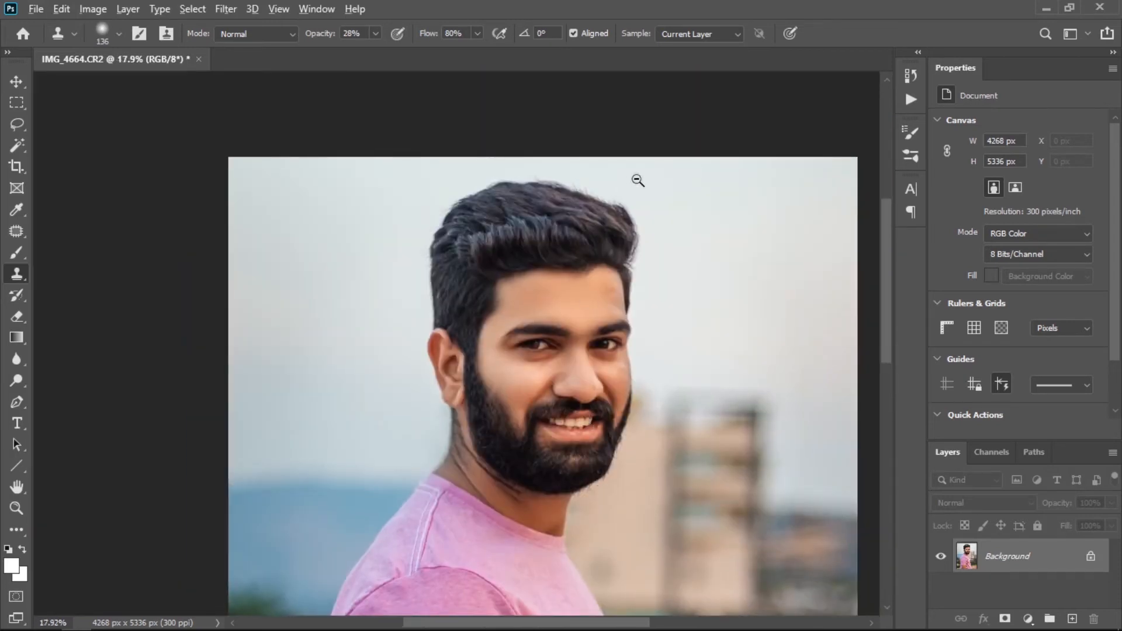
scroll(638, 181, "up", 8)
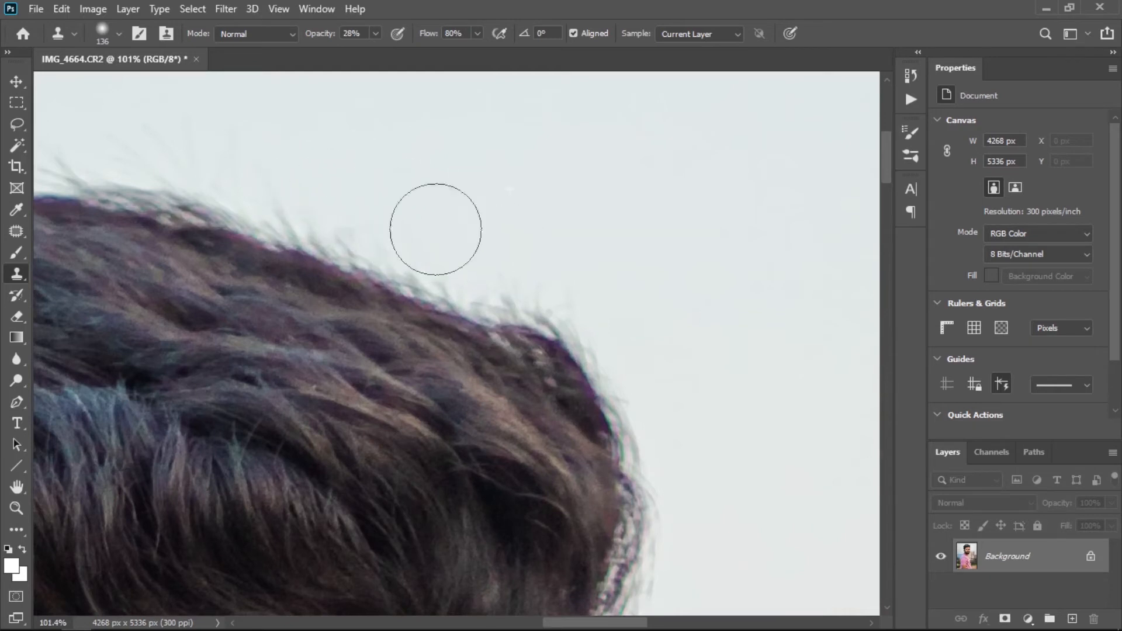
right_click(611, 328)
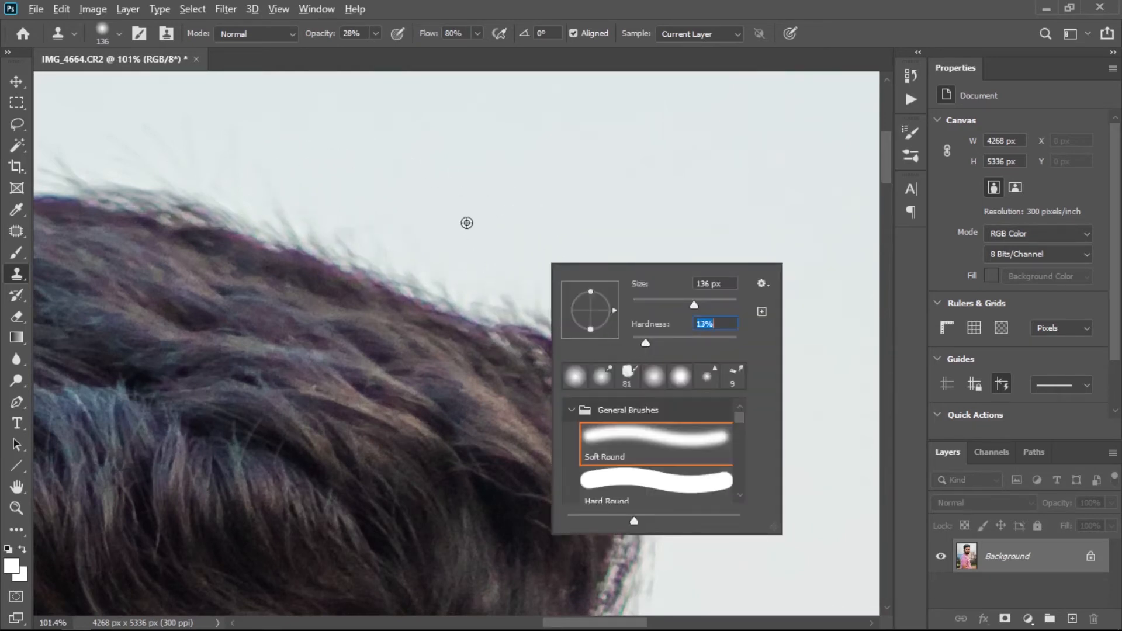
key("Return")
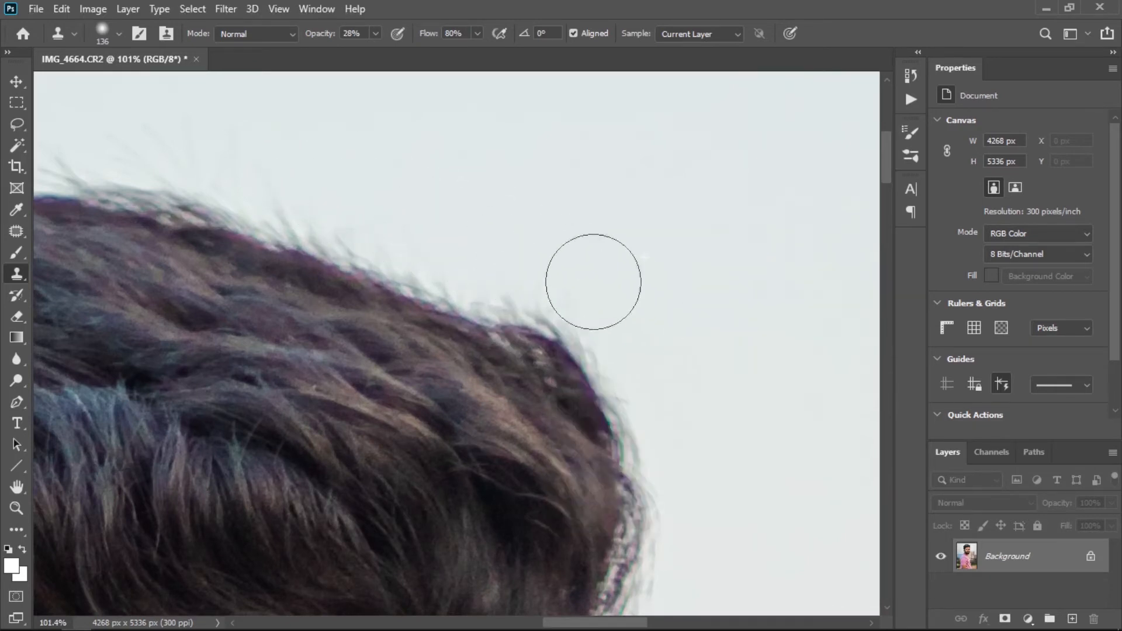
left_click_drag(593, 282, 651, 433)
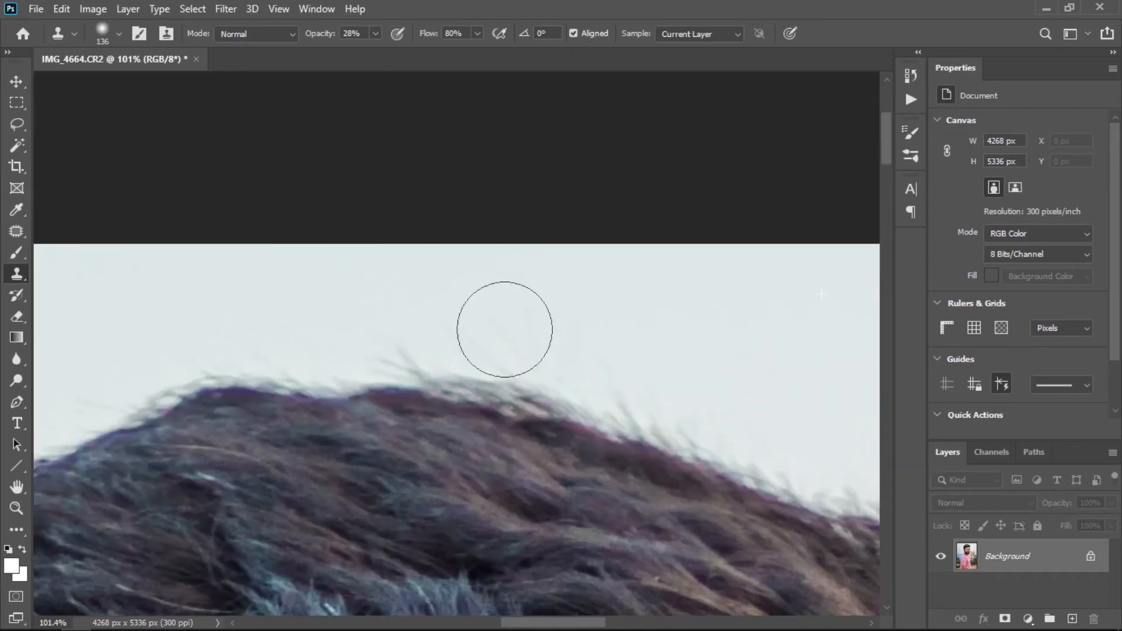
Step: Try cloning plain sky along the hair edge at the top of the head, and undo the last stroke
left_click(301, 257, "alt")
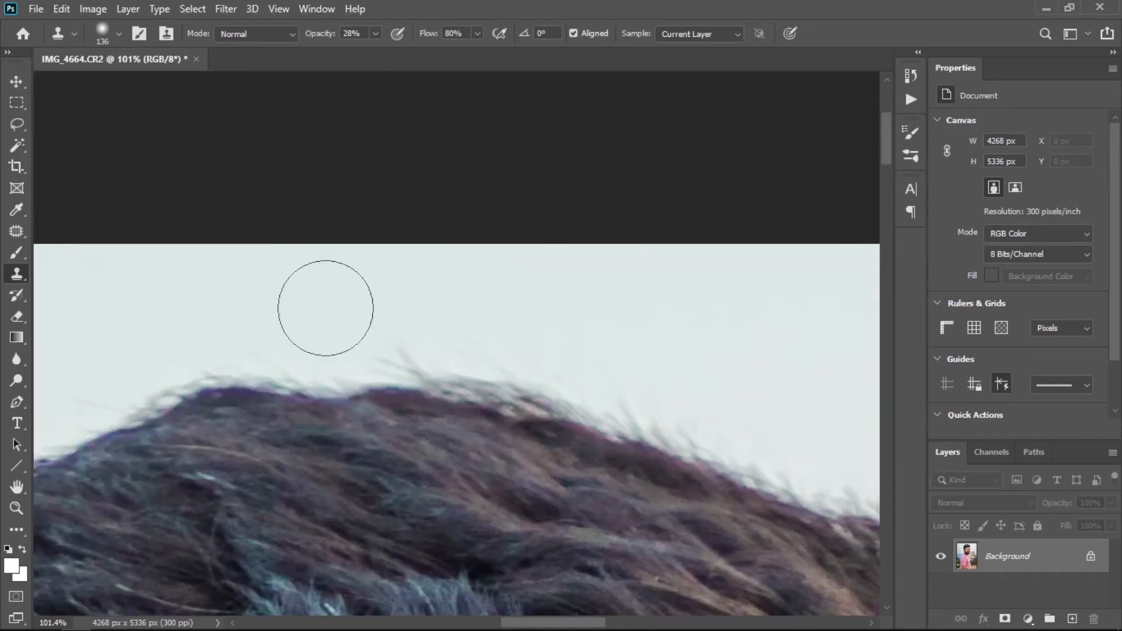
mouse_move(326, 308)
left_mouse_down()
mouse_move(490, 331)
mouse_move(334, 389)
left_mouse_up()
mouse_move(256, 360)
left_mouse_down()
mouse_move(507, 296)
mouse_move(601, 257)
left_mouse_up()
key("ctrl+z")
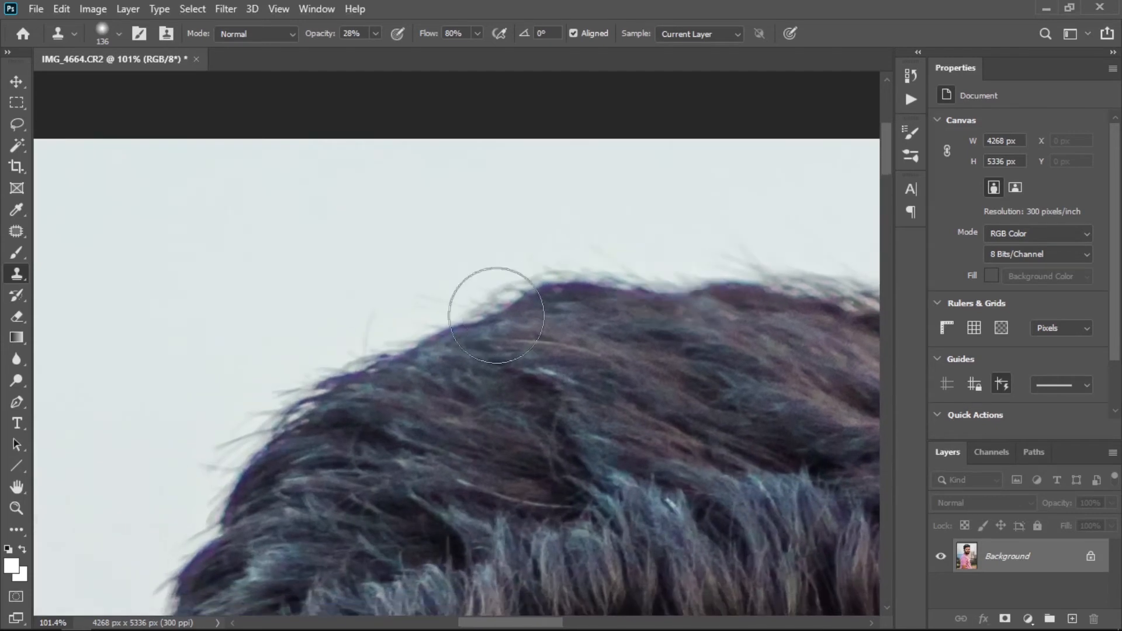
Step: Examine the hair outline, face, neck, shirt and arm for remaining flaws
left_click_drag(337, 458, 390, 423)
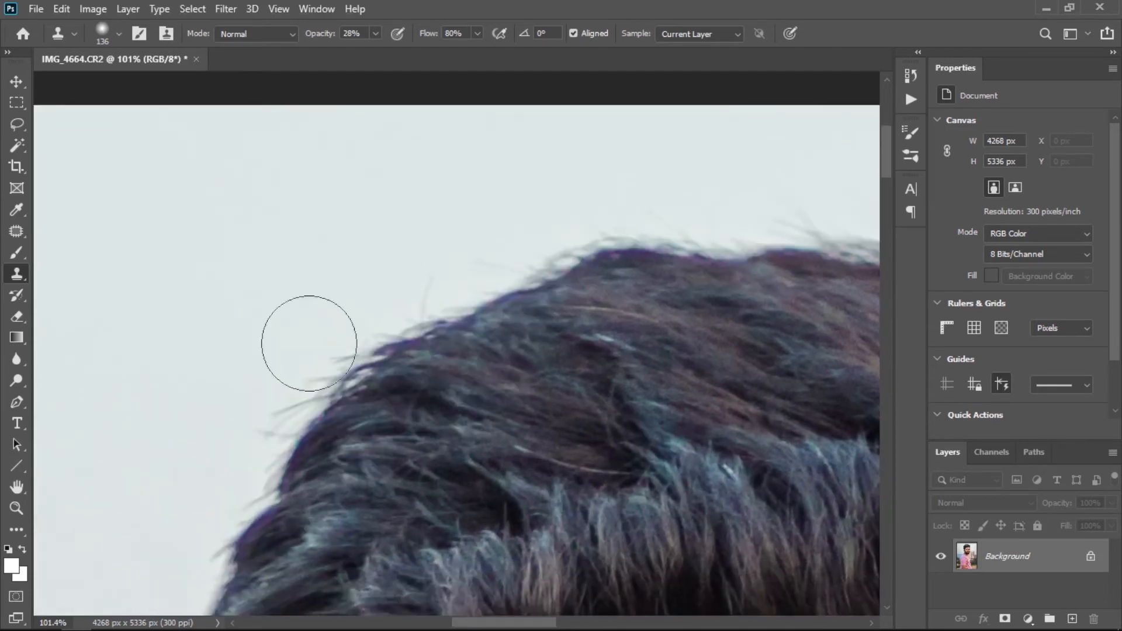
mouse_move(305, 338)
left_mouse_down()
mouse_move(358, 423)
mouse_move(413, 459)
mouse_move(275, 146)
left_mouse_up()
left_click_drag(549, 503, 249, 147)
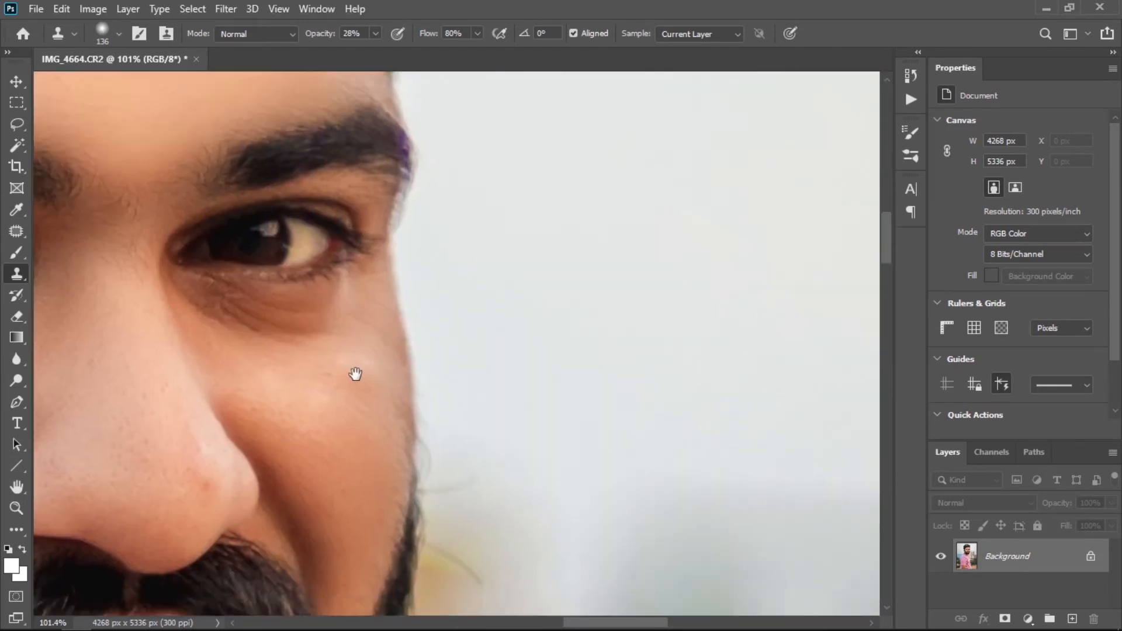
left_click_drag(370, 466, 576, 223)
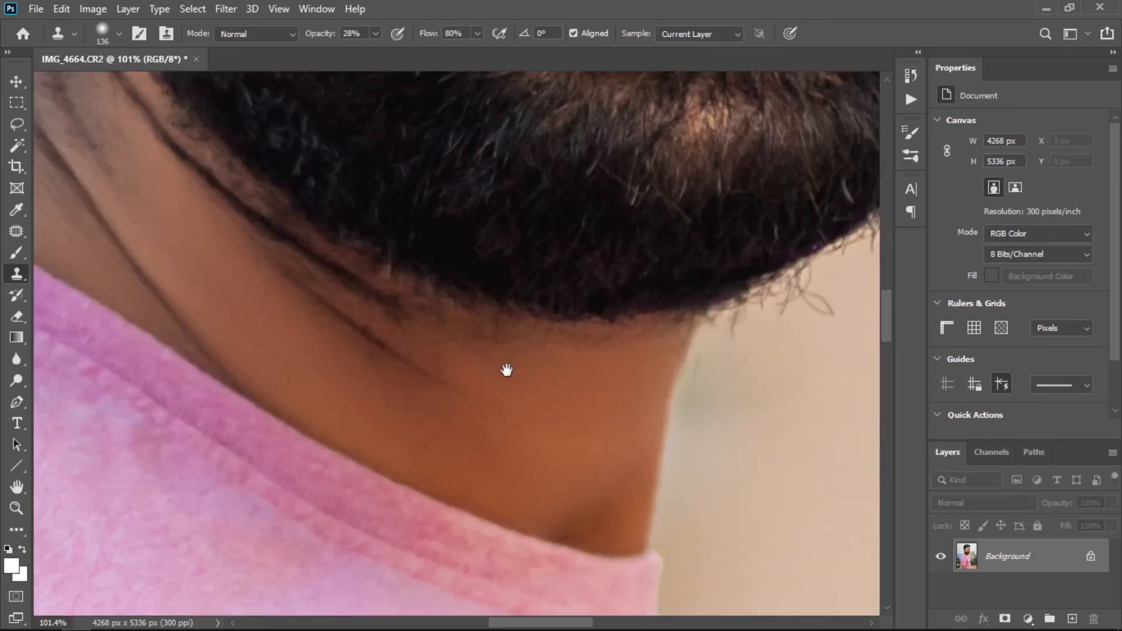
scroll(506, 370, "down", 6)
left_click_drag(453, 356, 488, 128)
left_click_drag(476, 386, 466, 186)
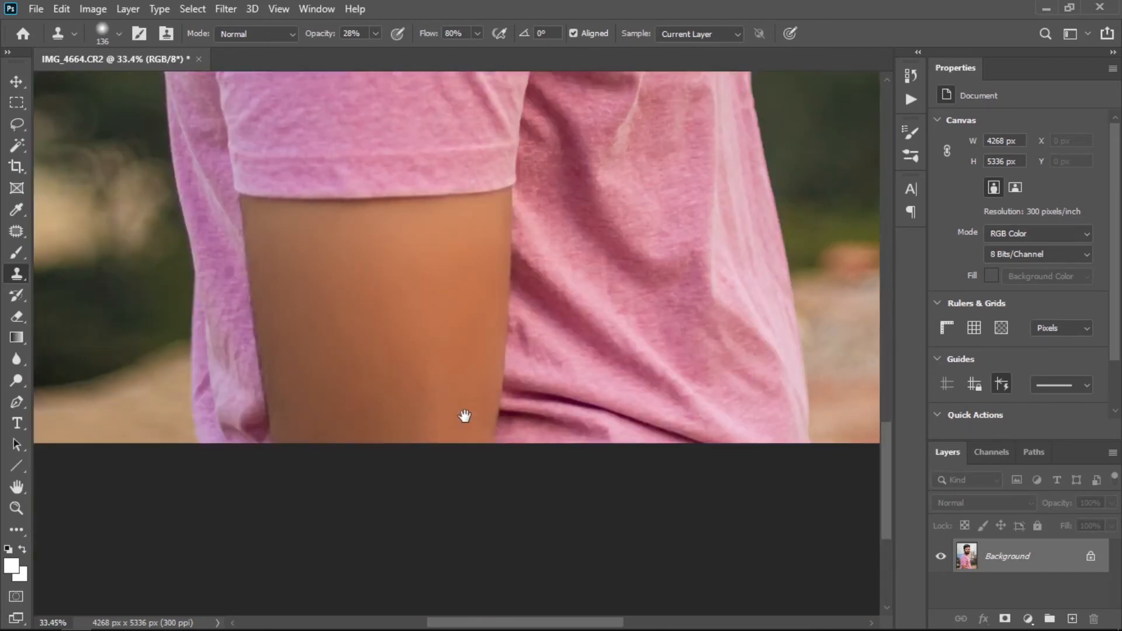
scroll(466, 288, "up", 5)
scroll(465, 283, "down", 2)
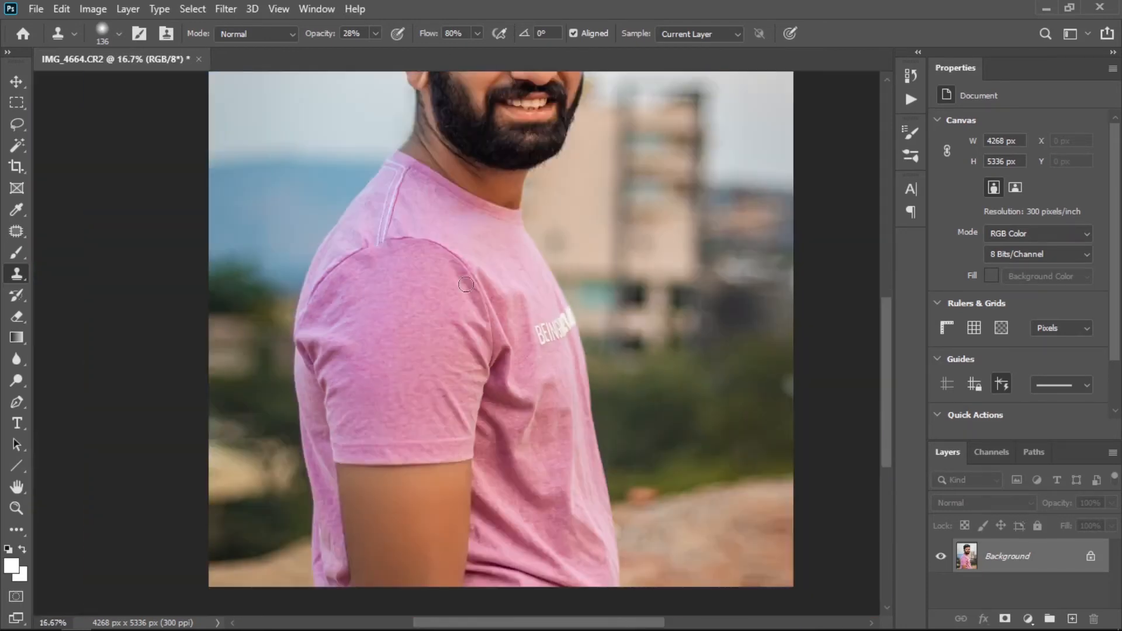
right_click(440, 246)
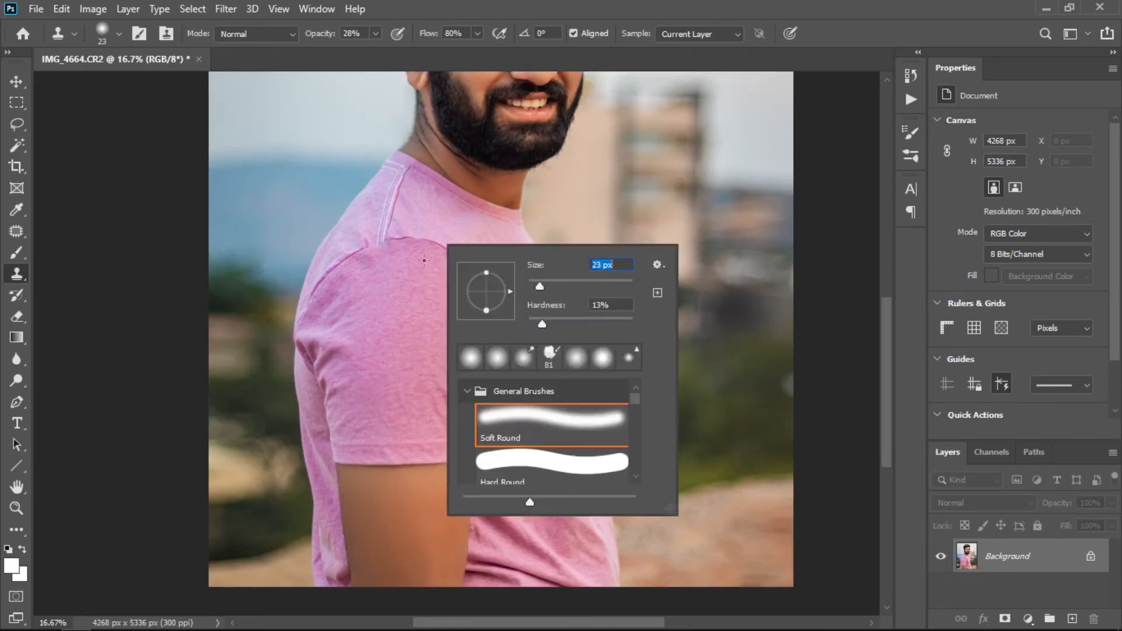
Step: Switch from the Clone Stamp to the Move tool and duplicate the Background layer
left_click(16, 81)
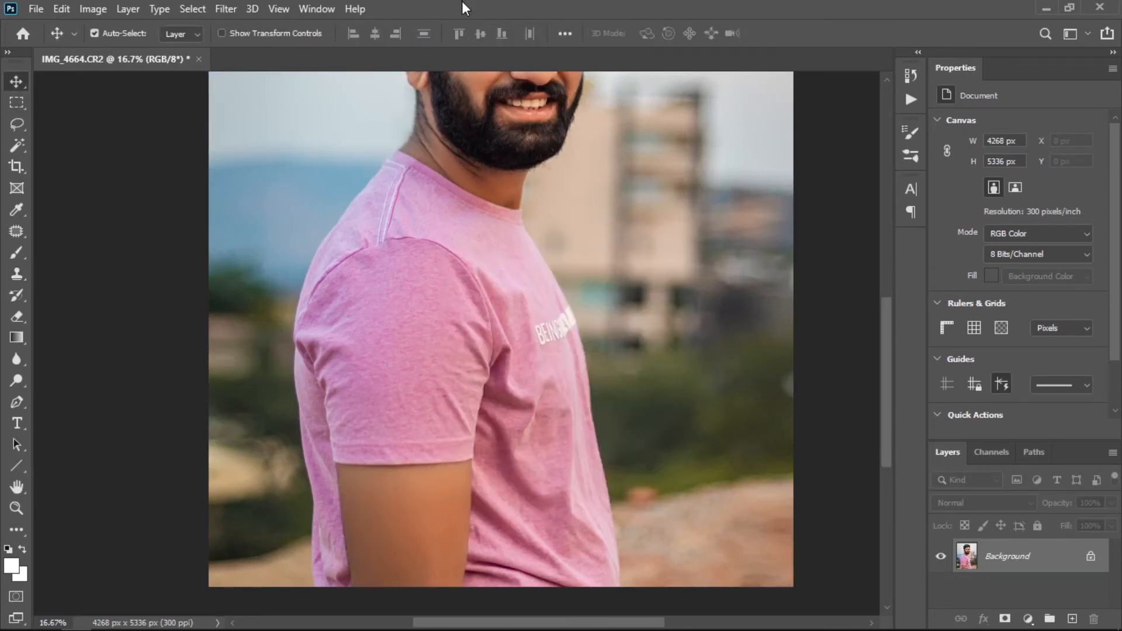
left_click_drag(442, 304, 446, 310)
key("Escape")
key("ctrl+minus")
key("ctrl+0")
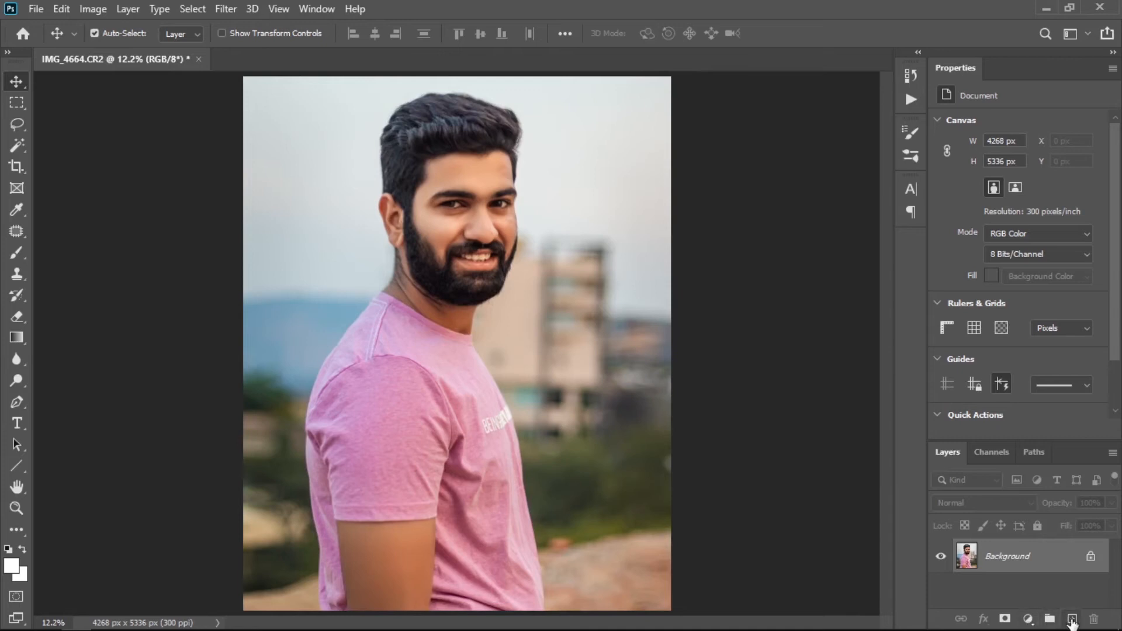
right_click(1045, 570)
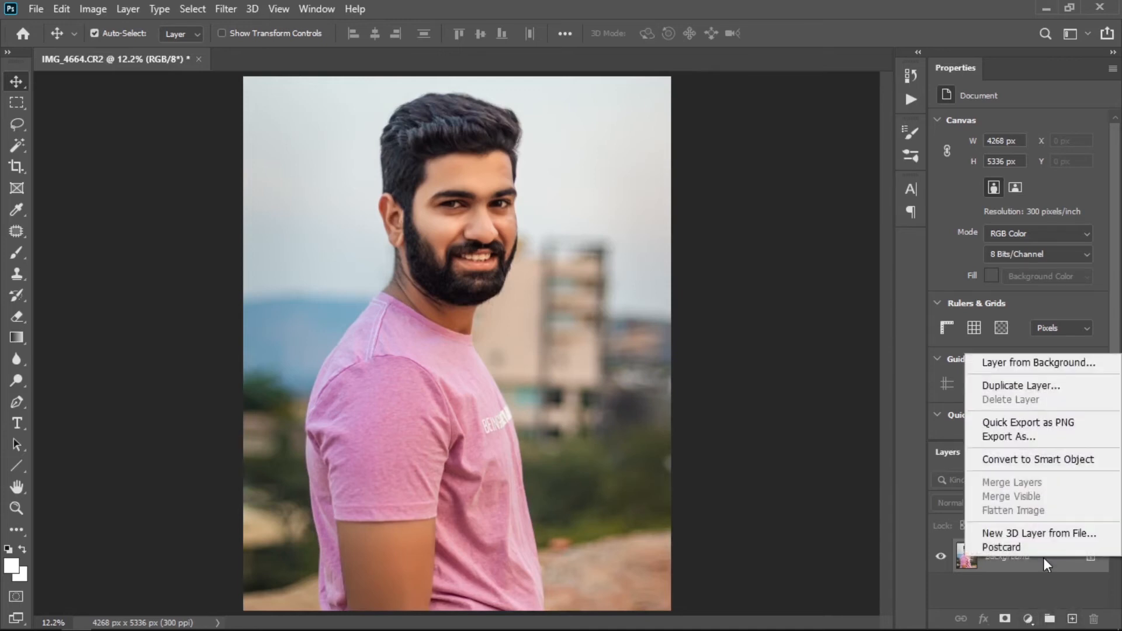
left_click(1018, 384)
left_click(699, 173)
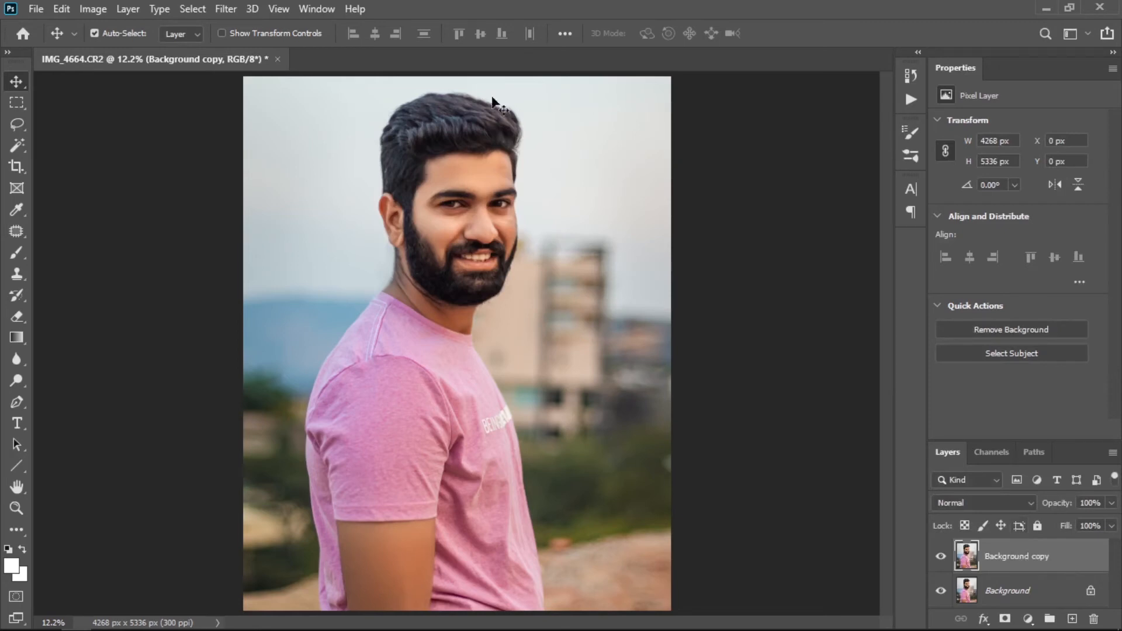
Step: Apply a High Pass filter with a radius of 4.9 pixels to the Background copy layer
left_click(226, 10)
mouse_move(374, 328)
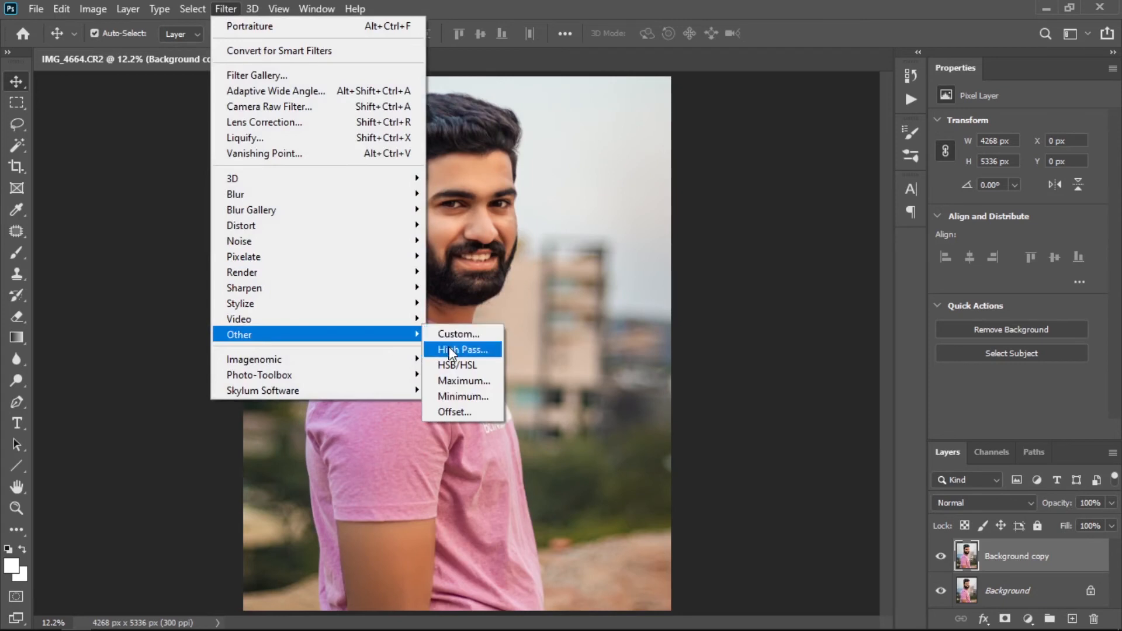
left_click(450, 346)
left_click_drag(491, 105, 752, 129)
left_click(732, 330)
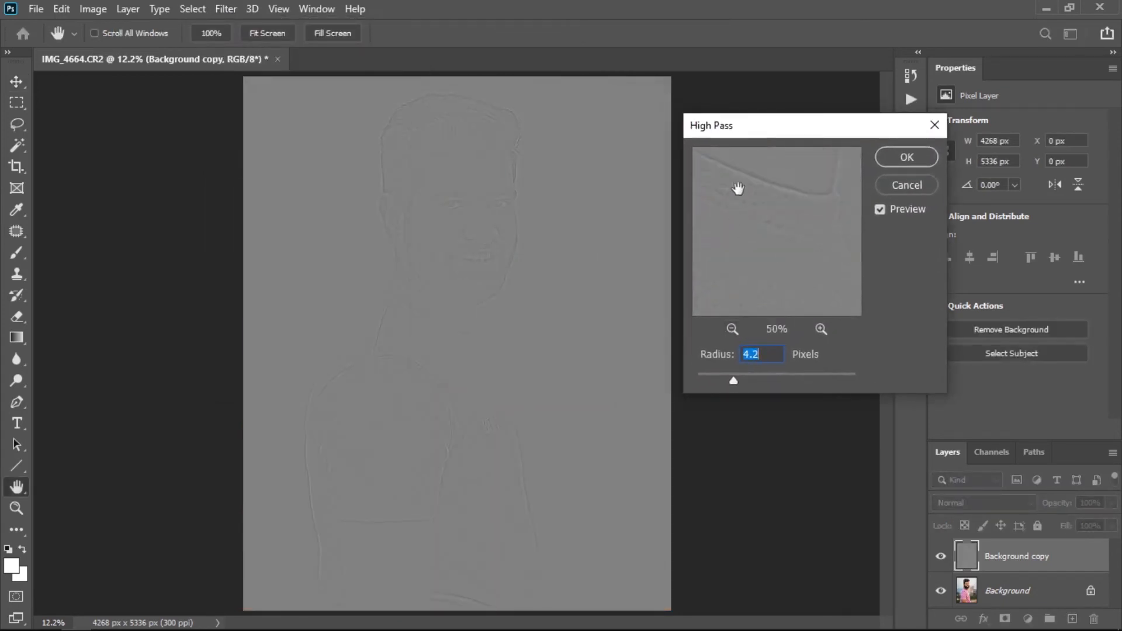
left_click_drag(757, 304, 756, 255)
left_click(821, 329)
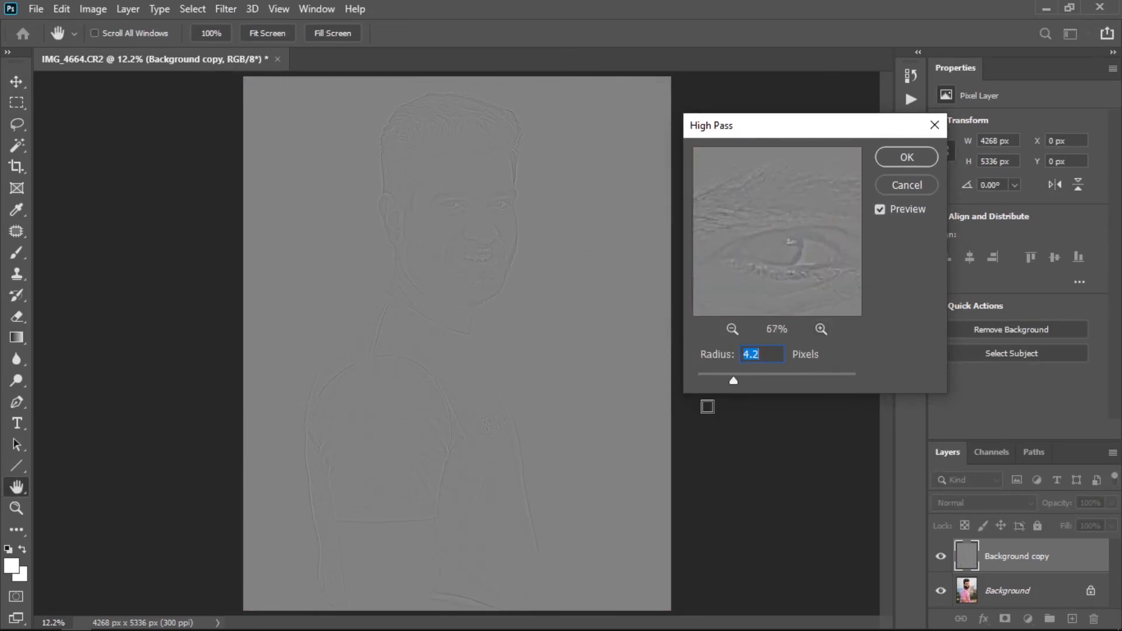
left_click_drag(734, 380, 746, 382)
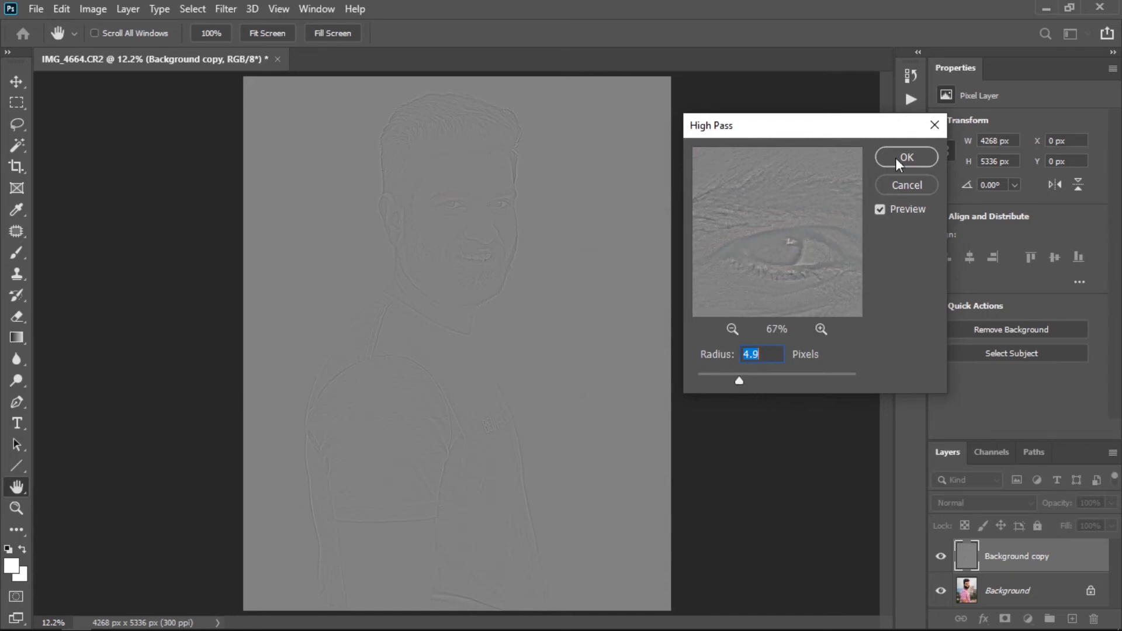
left_click(898, 160)
Step: Set the High Pass layer's blend mode to Overlay and check the sharpening on the eye and eyebrow
left_click(1011, 503)
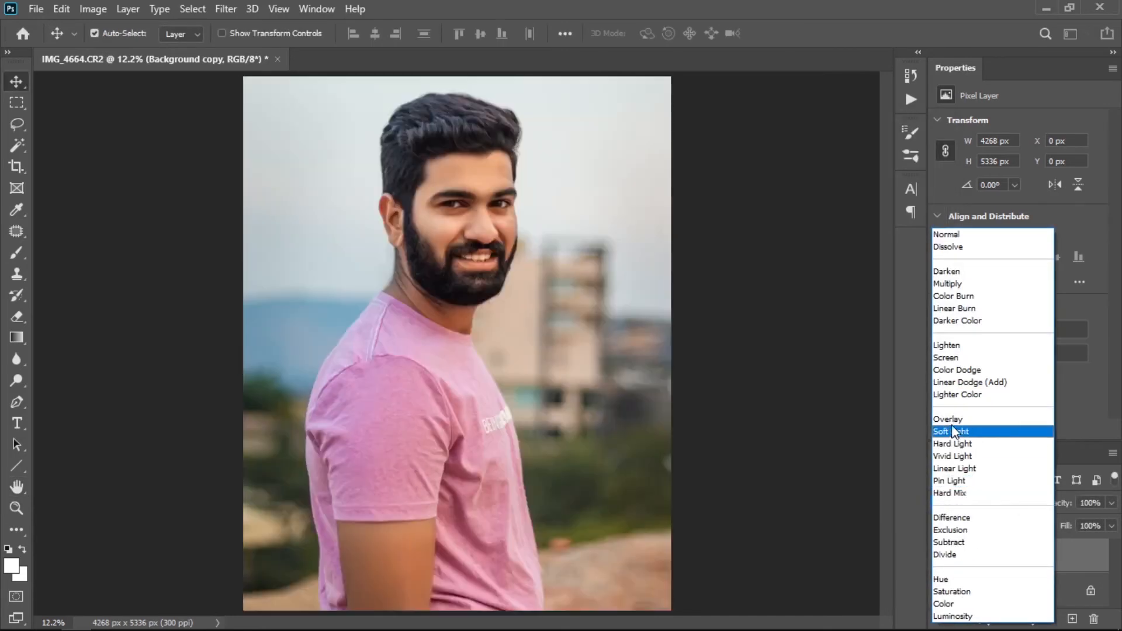
left_click(952, 420)
key("ctrl+plus")
key("ctrl+plus")
key("ctrl+plus")
key("ctrl+plus")
key("ctrl+plus")
key("ctrl+plus")
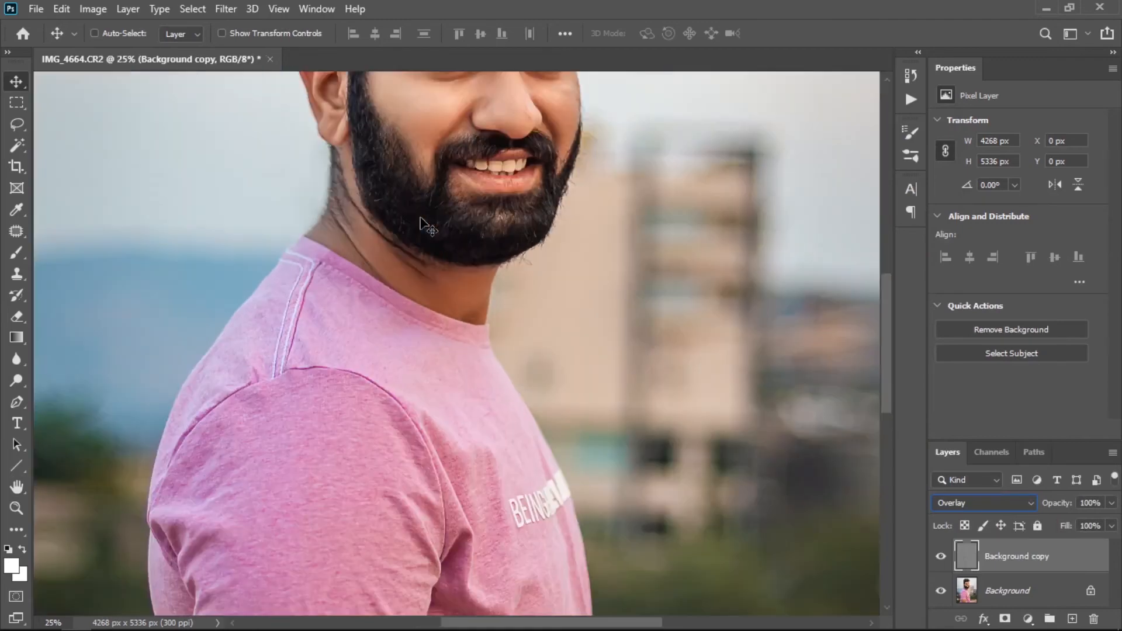
left_click_drag(422, 227, 463, 486)
left_click_drag(440, 175, 428, 334)
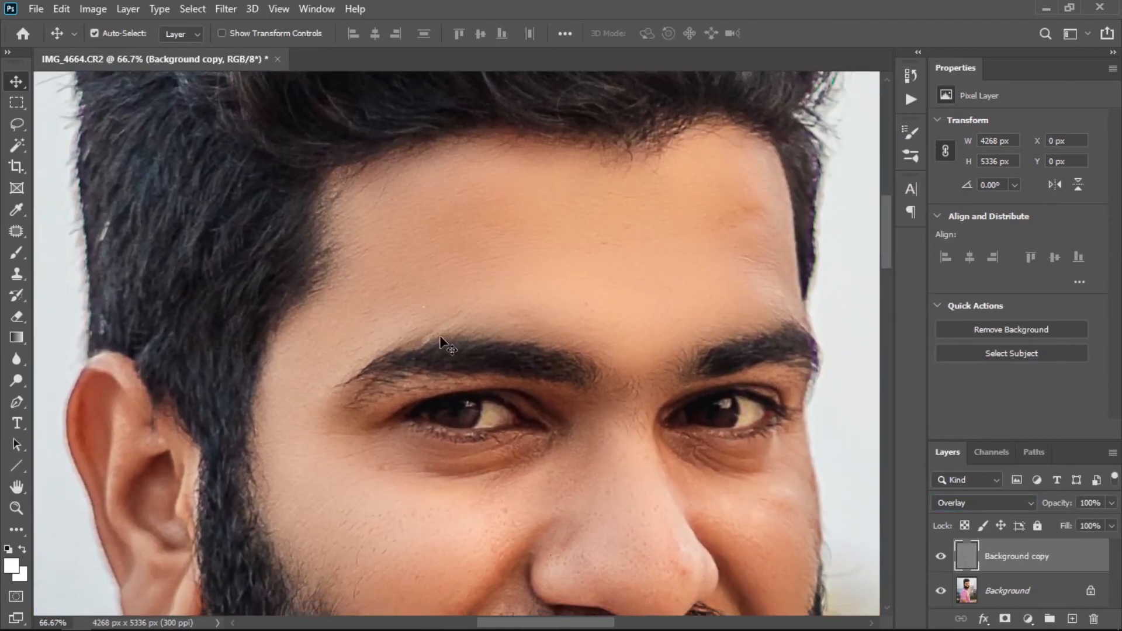
key("ctrl+plus")
key("ctrl+plus")
left_click_drag(481, 431, 393, 268)
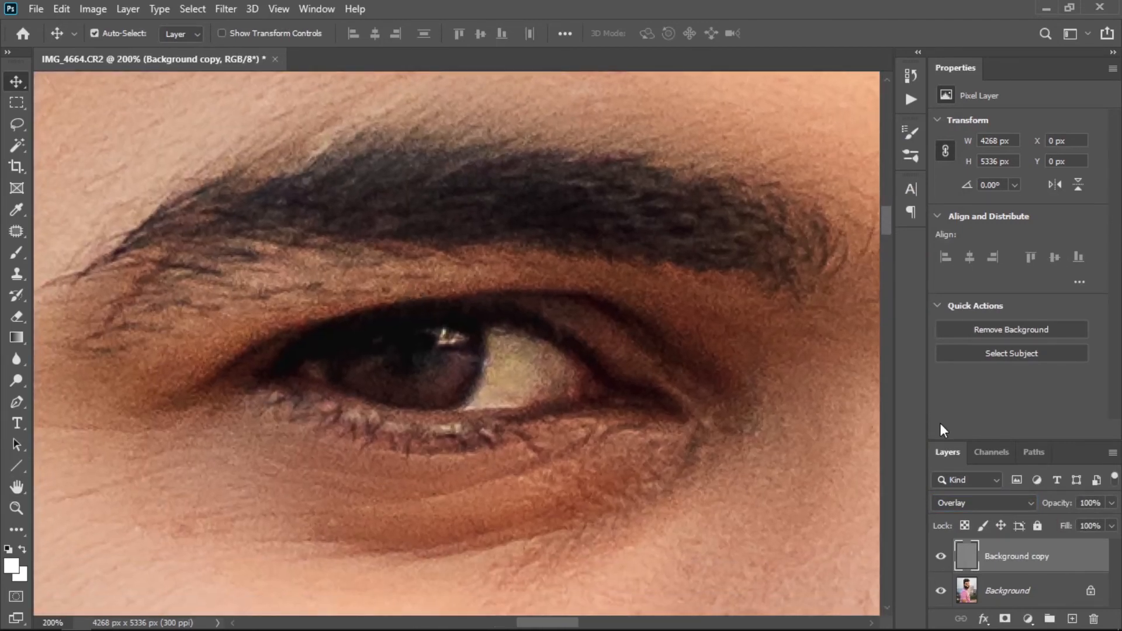
left_click(1029, 505)
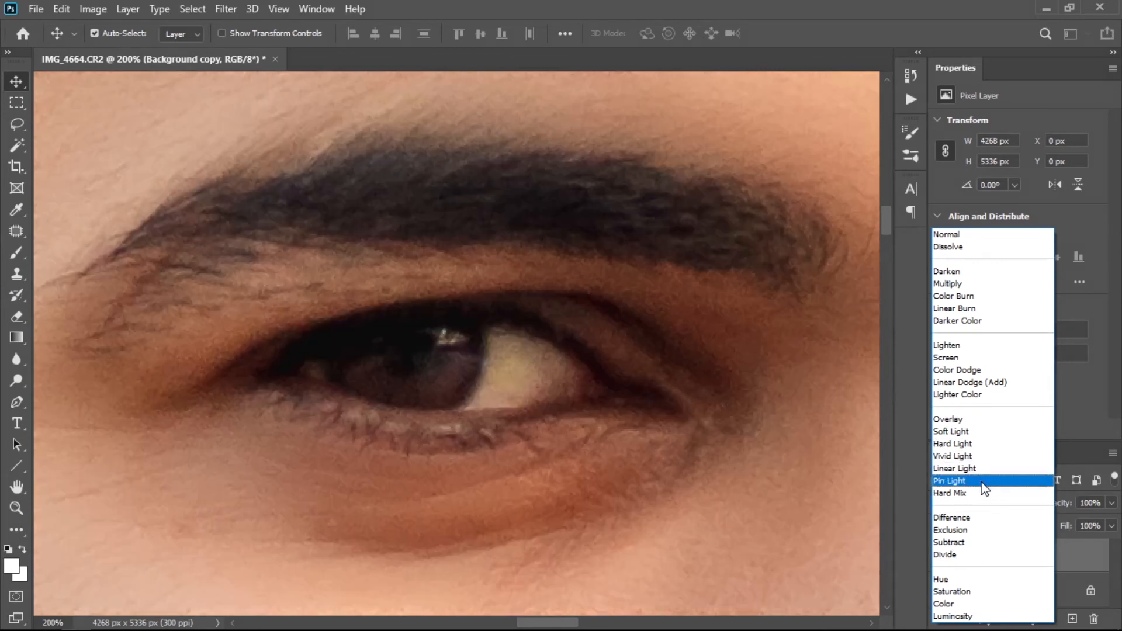
left_click(973, 424)
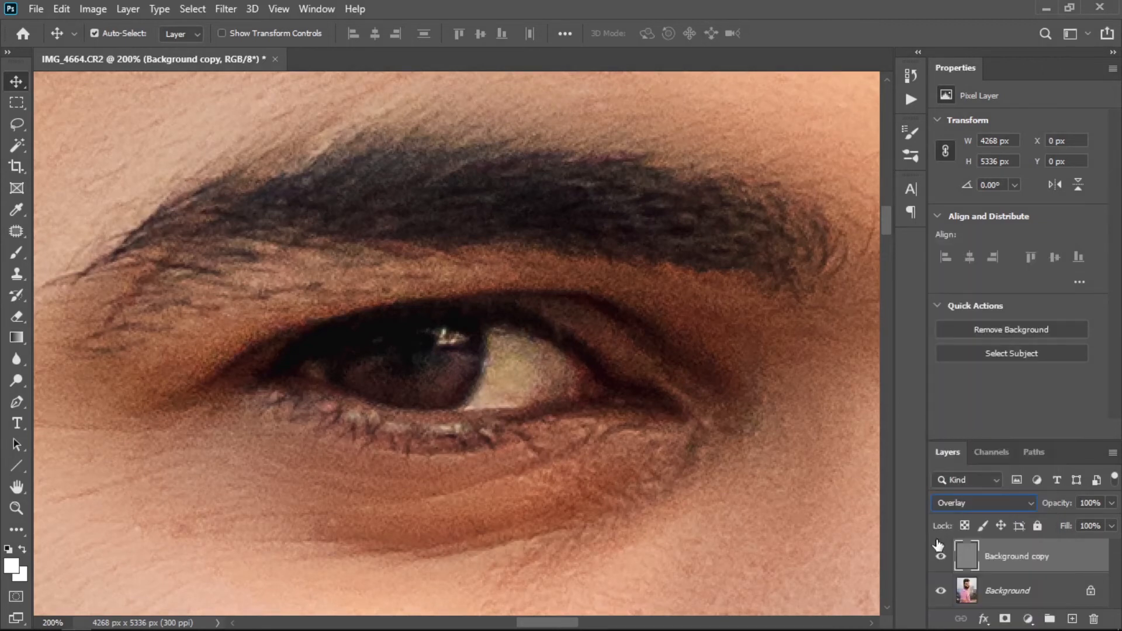
Step: Compare the face with the High Pass layer hidden and shown at several magnifications
left_click(941, 558)
left_click(942, 557)
left_click(942, 557)
left_click(942, 557)
key("ctrl+minus")
key("ctrl+minus")
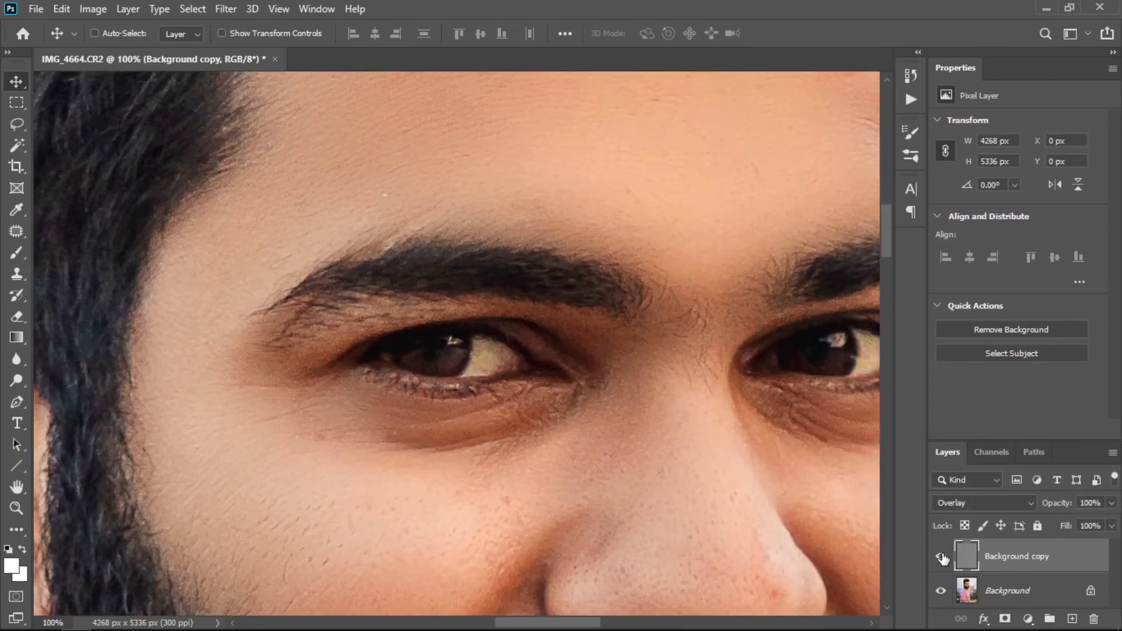
left_click(942, 557)
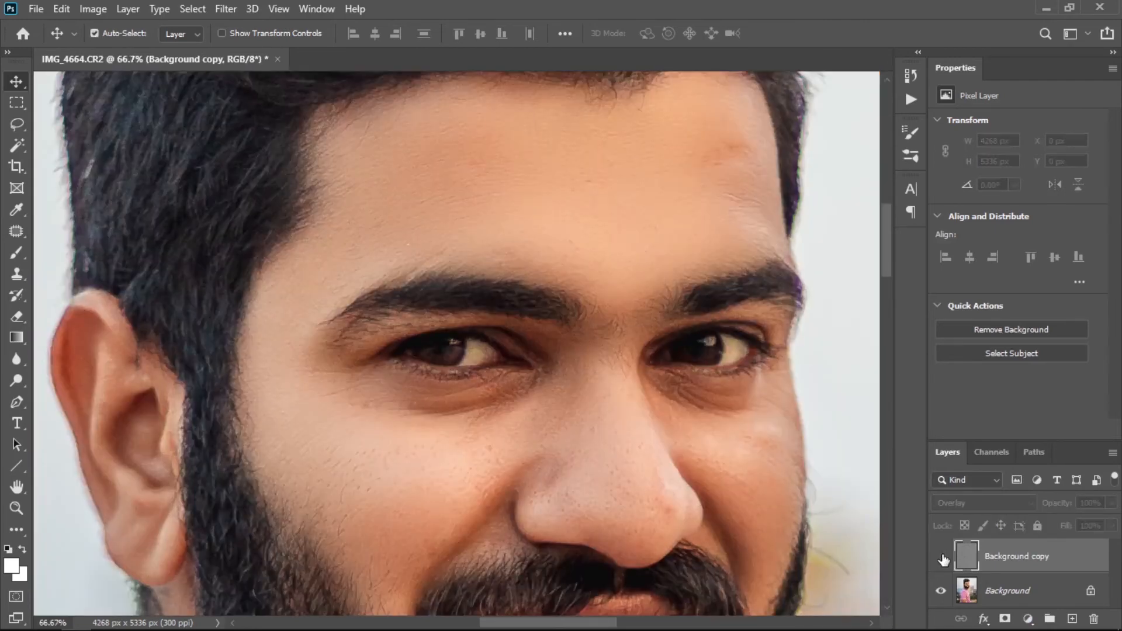
left_click(942, 557)
left_click(941, 557)
left_click(941, 557)
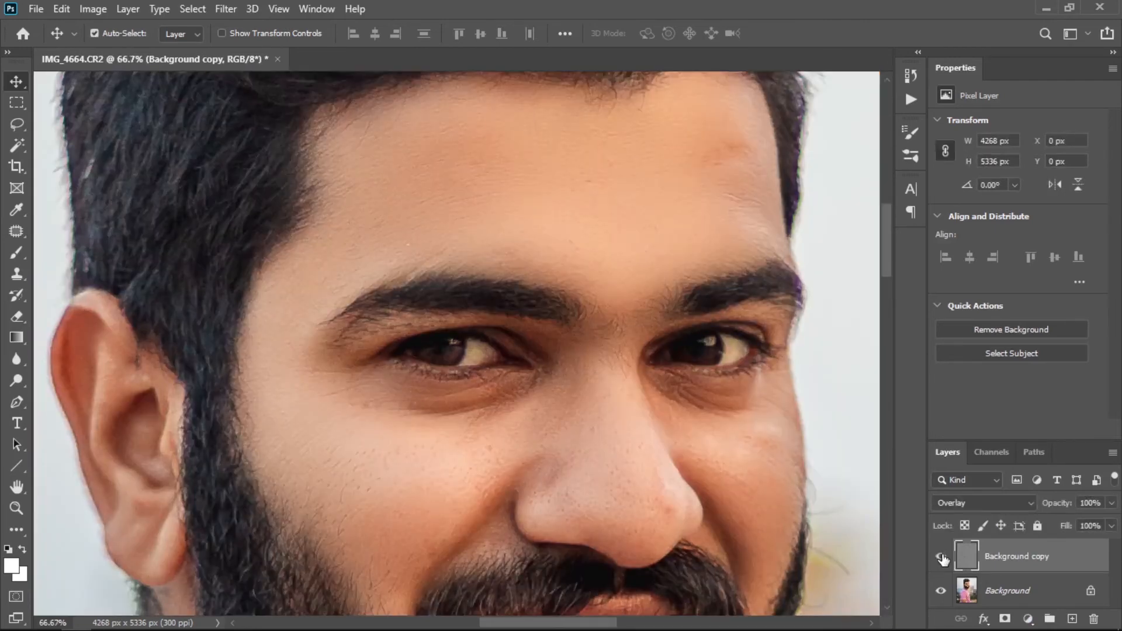
key("ctrl+minus")
key("ctrl+minus")
left_click(942, 557)
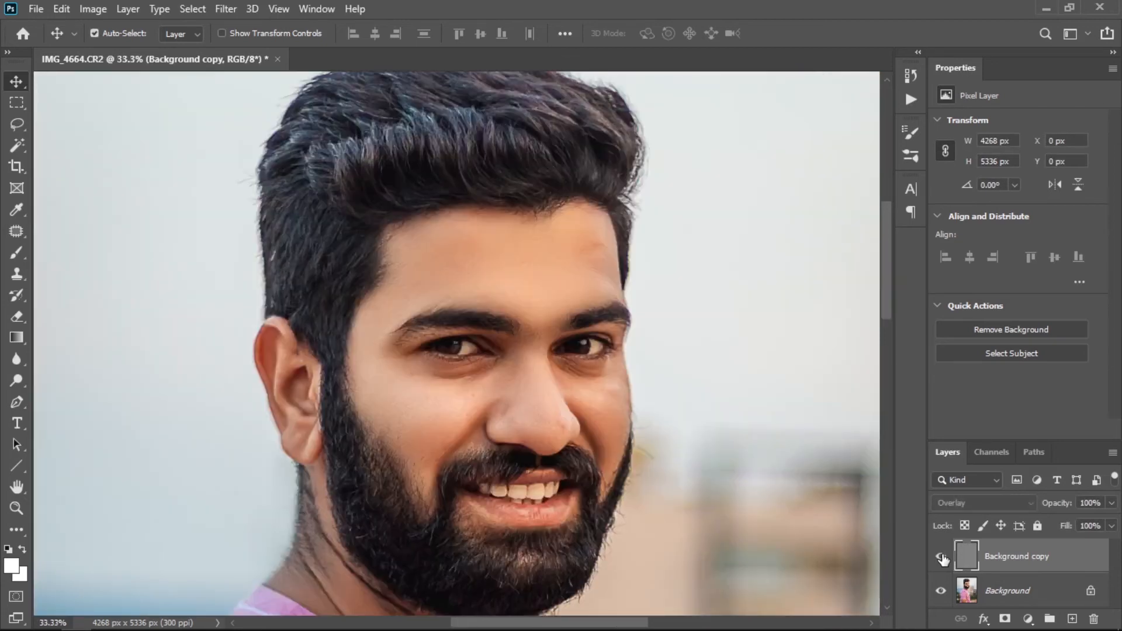
left_click(942, 557)
left_click(942, 557)
Step: Merge the Background copy layer with the Background layer
left_click(1041, 592, "ctrl")
right_click(1041, 592)
left_click(1017, 515)
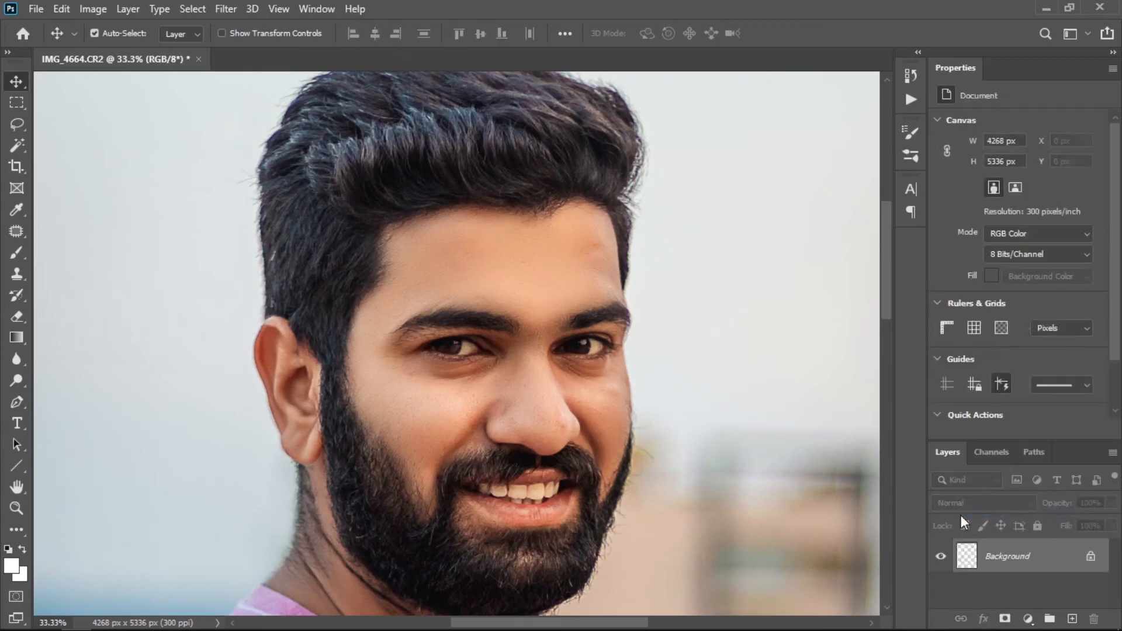
key("ctrl+0")
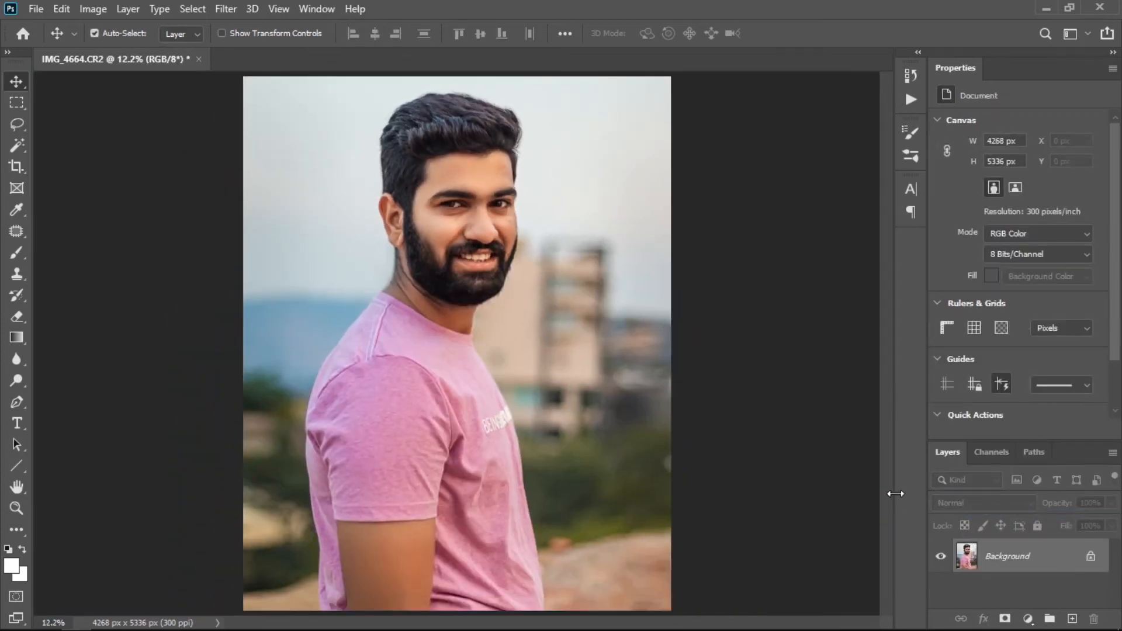
Step: Brighten the image with a Levels adjustment, setting the midtones to 1.12 and the white input to 252
key("ctrl+l")
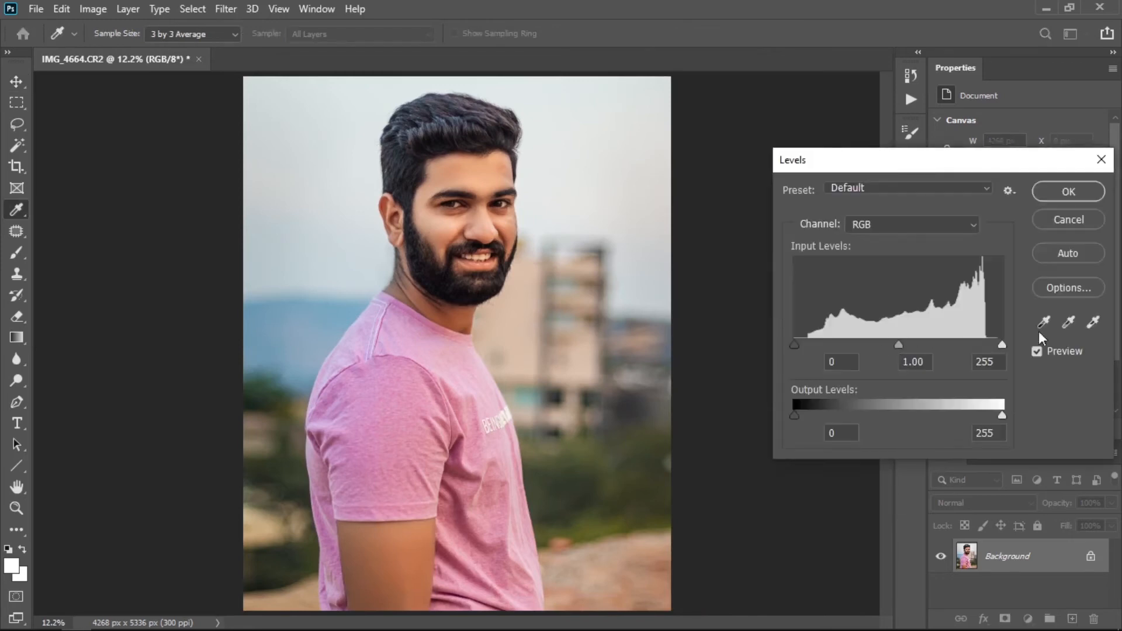
left_click_drag(1002, 345, 1001, 344)
left_click(889, 344)
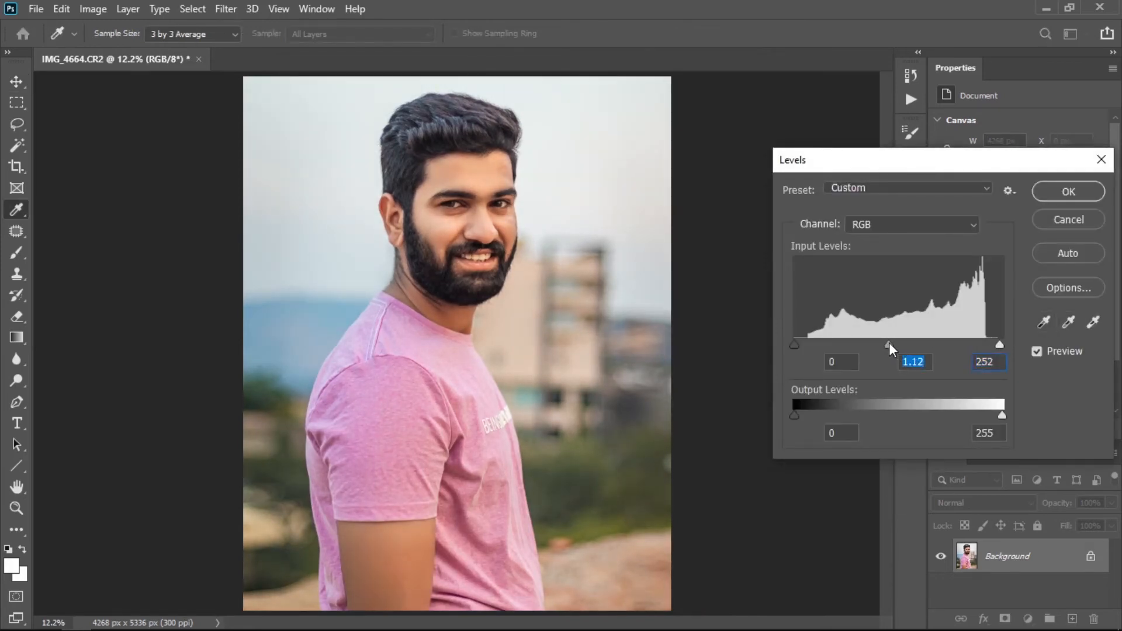
left_click(1059, 192)
Step: Adjust the Reds with Selective Color: cyan -12%, magenta +5%, yellow +5% and slightly less black
left_click(93, 9)
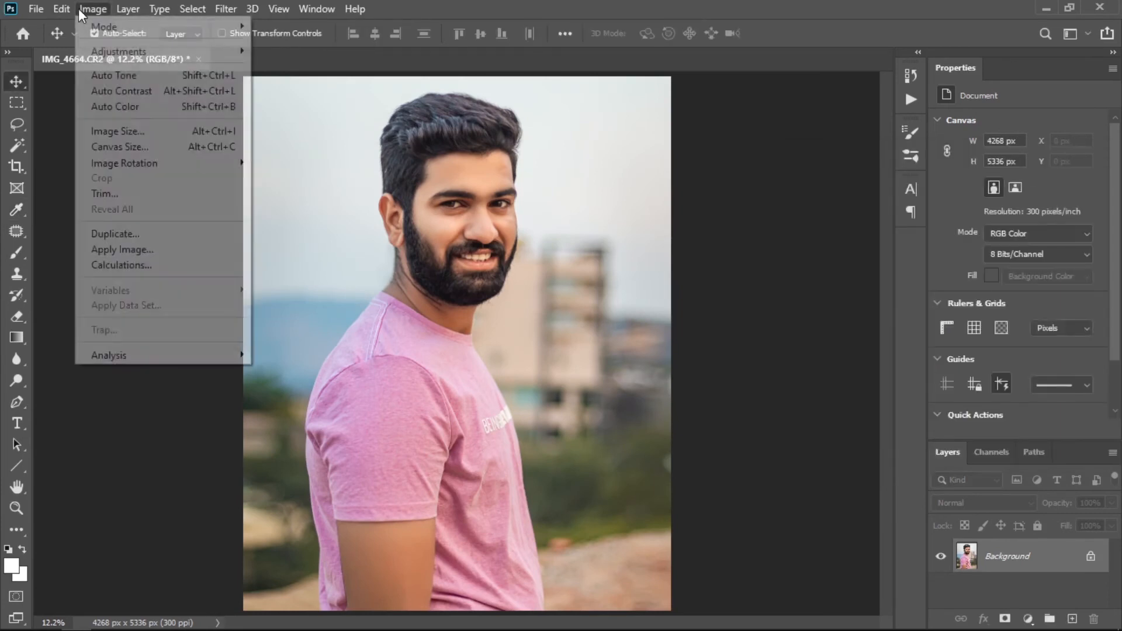
mouse_move(241, 53)
left_click(339, 302)
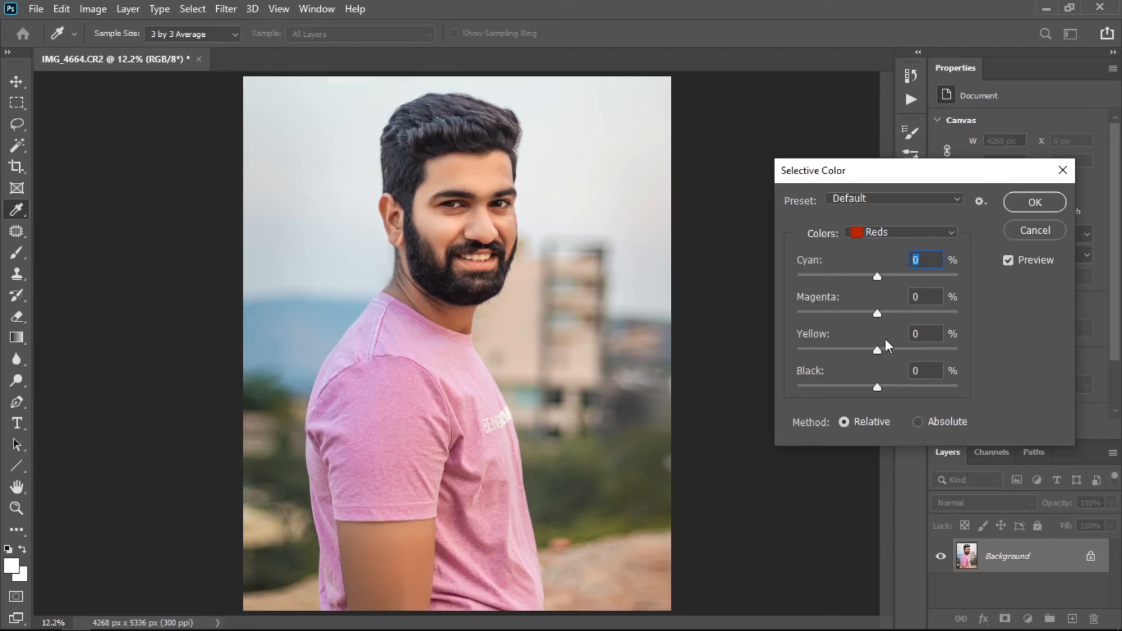
left_click(492, 174)
key("ctrl+plus")
key("ctrl+plus")
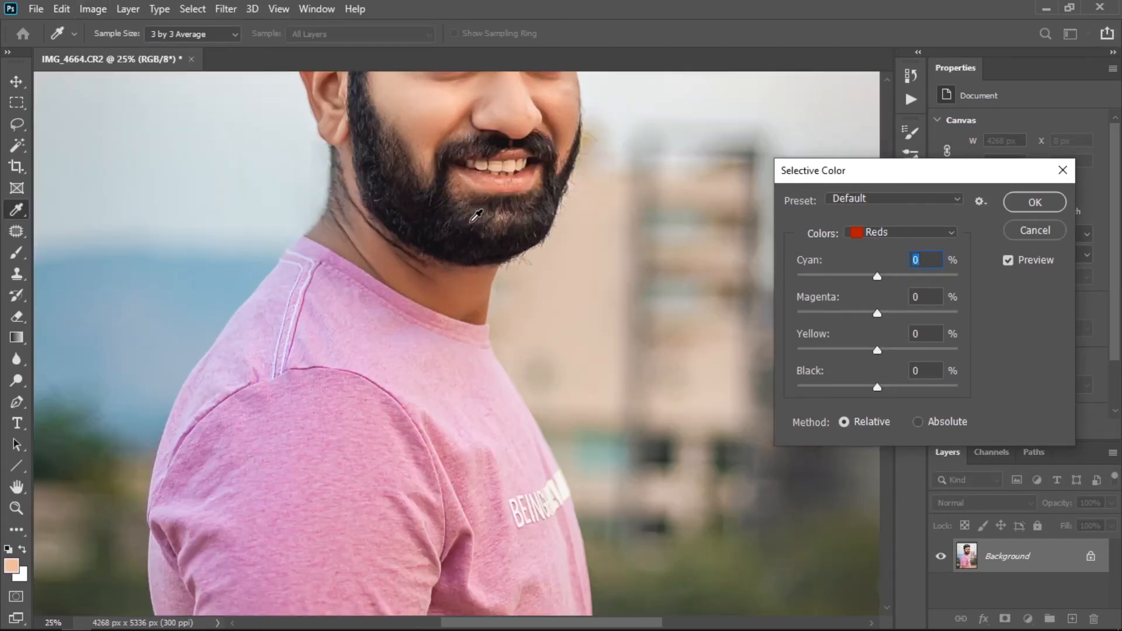
left_click_drag(476, 216, 499, 436)
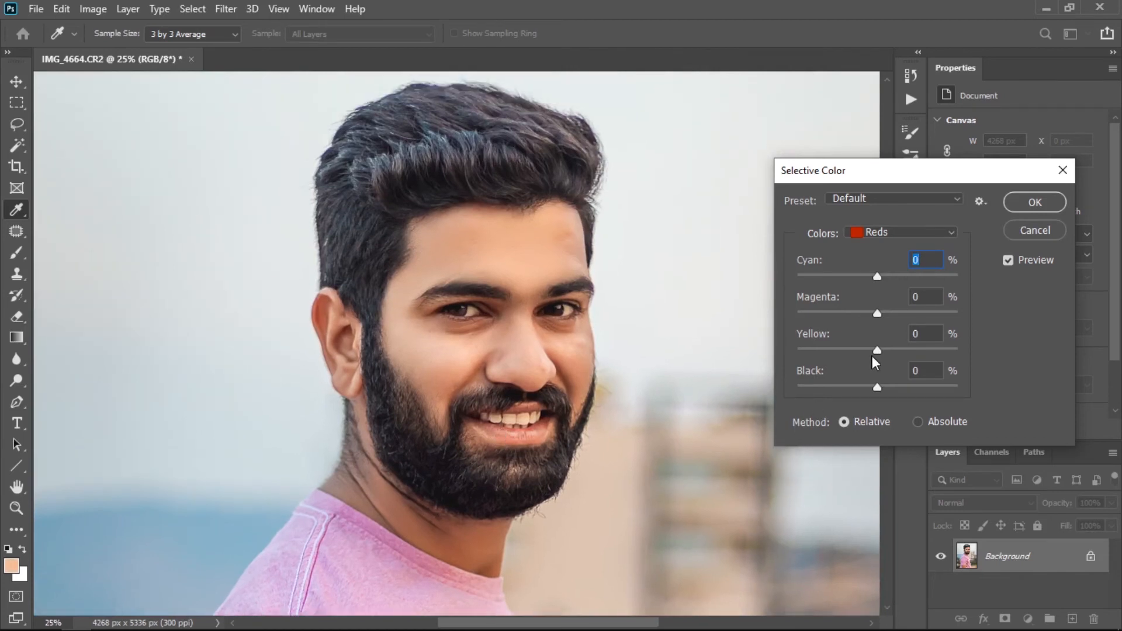
left_click_drag(878, 352, 884, 315)
left_click_drag(878, 276, 864, 278)
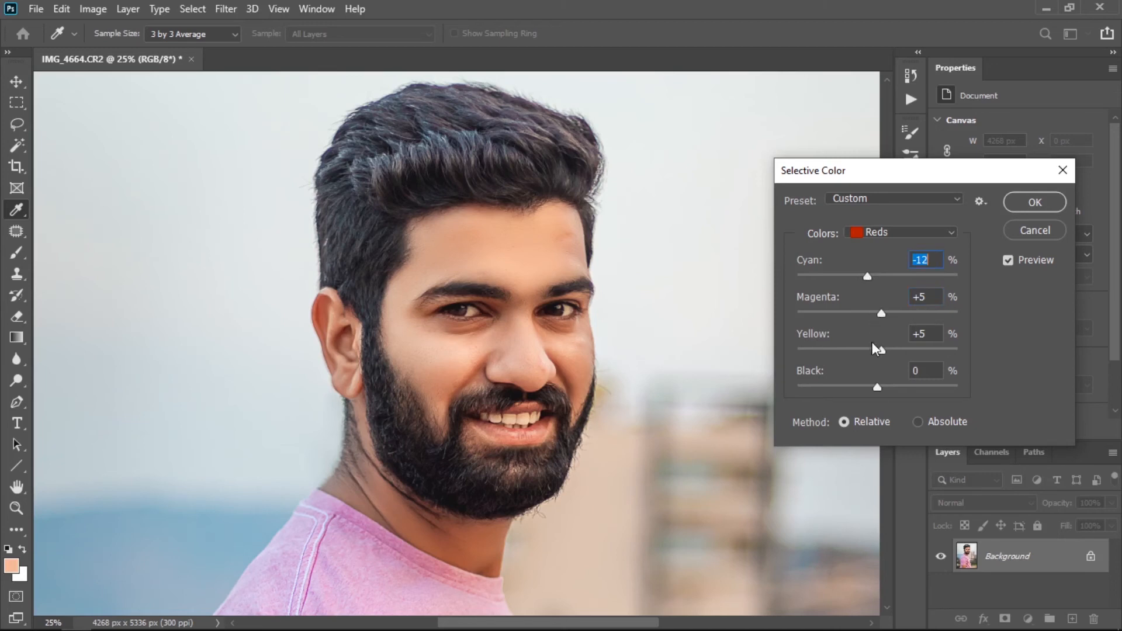
left_click_drag(877, 387, 868, 386)
left_click_drag(869, 386, 872, 387)
left_click(1033, 202)
key("v")
Step: Deepen the Blacks with Selective Color by setting their black value to +8%
left_click(93, 10)
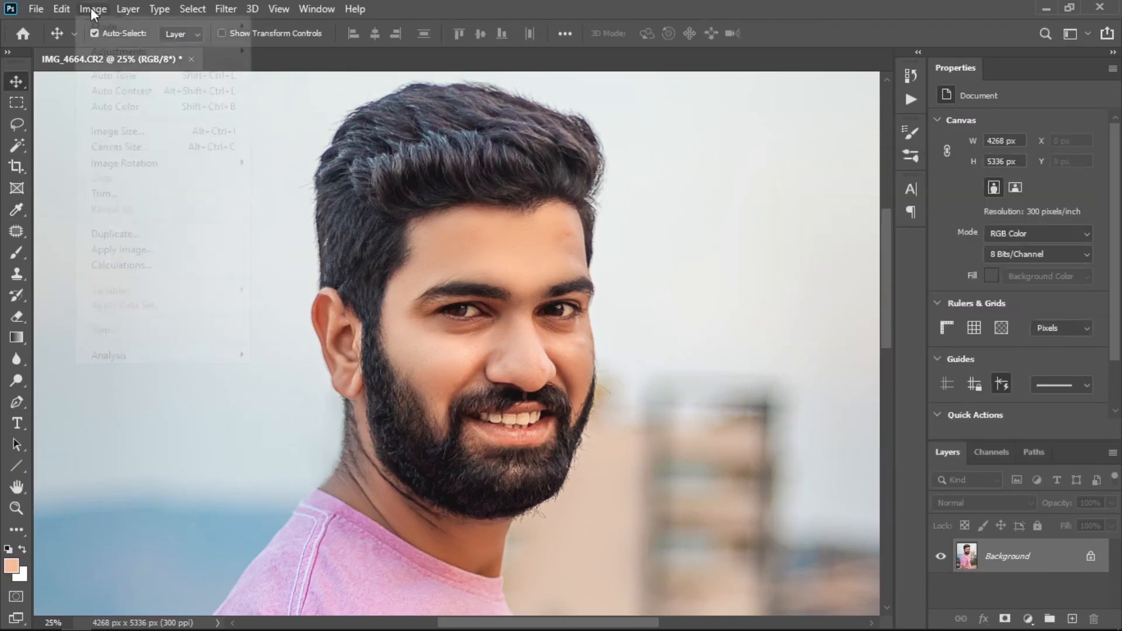
mouse_move(134, 52)
left_click(344, 304)
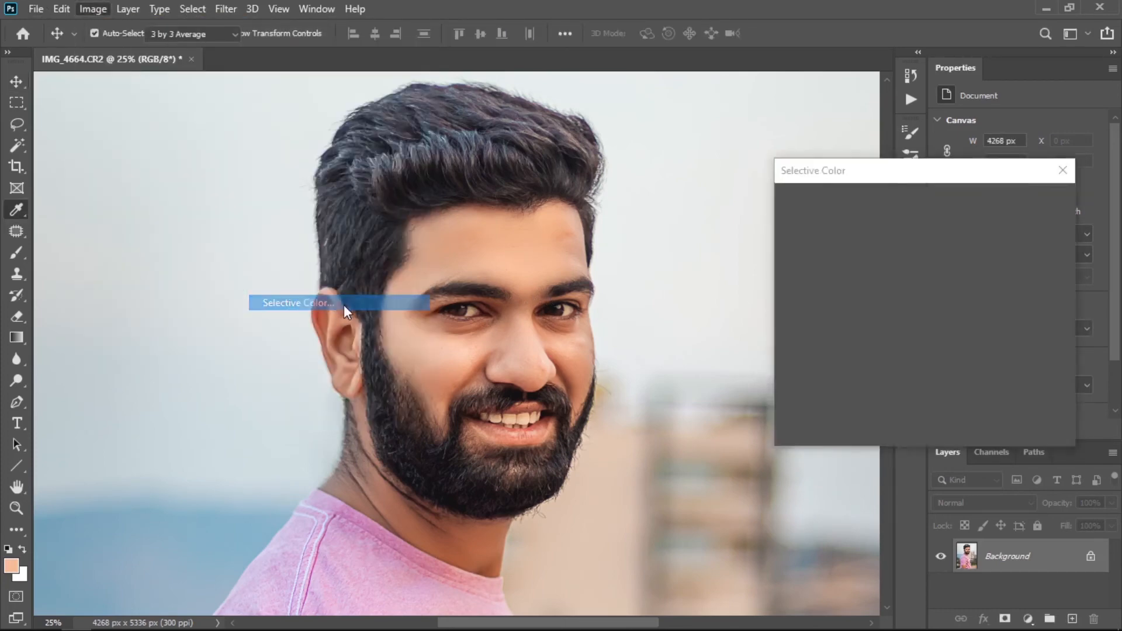
left_click(900, 232)
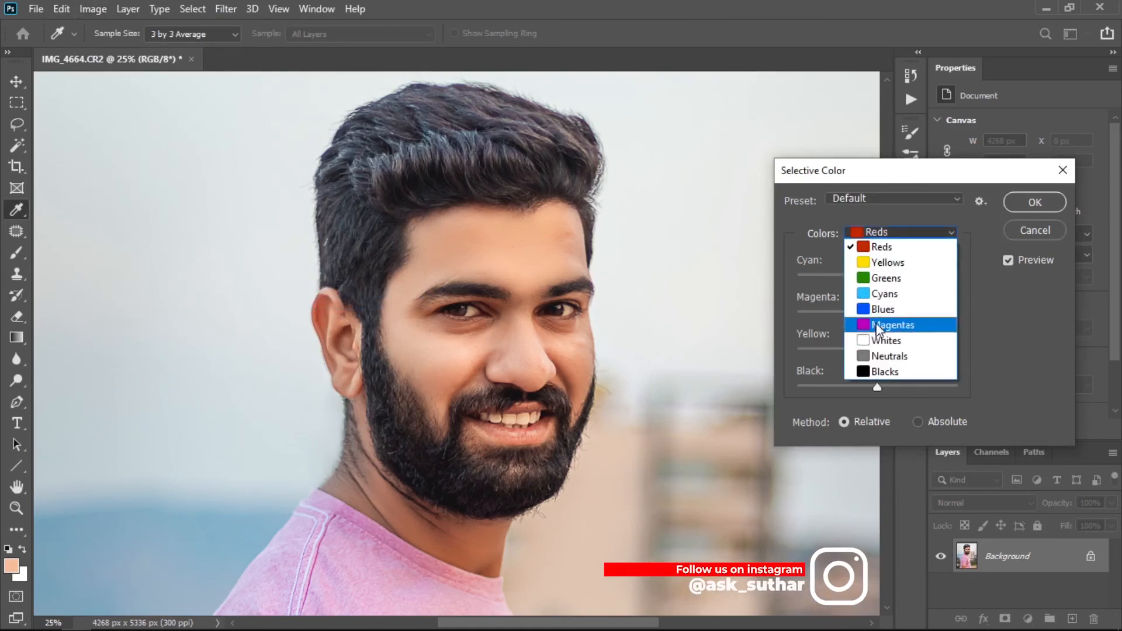
left_click(887, 372)
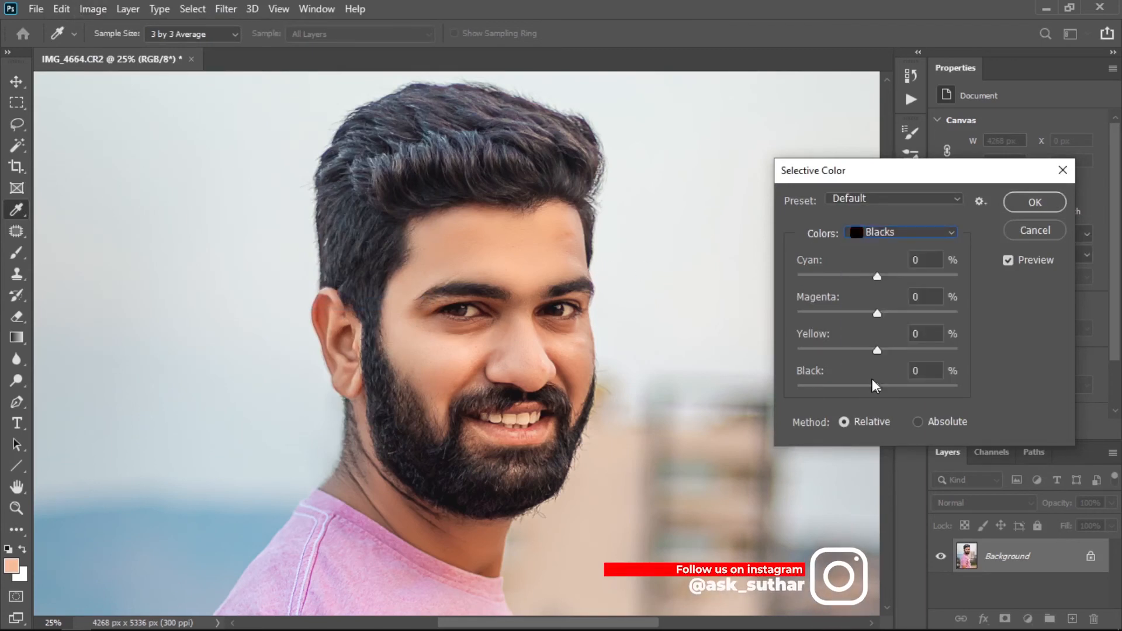
key("ctrl+0")
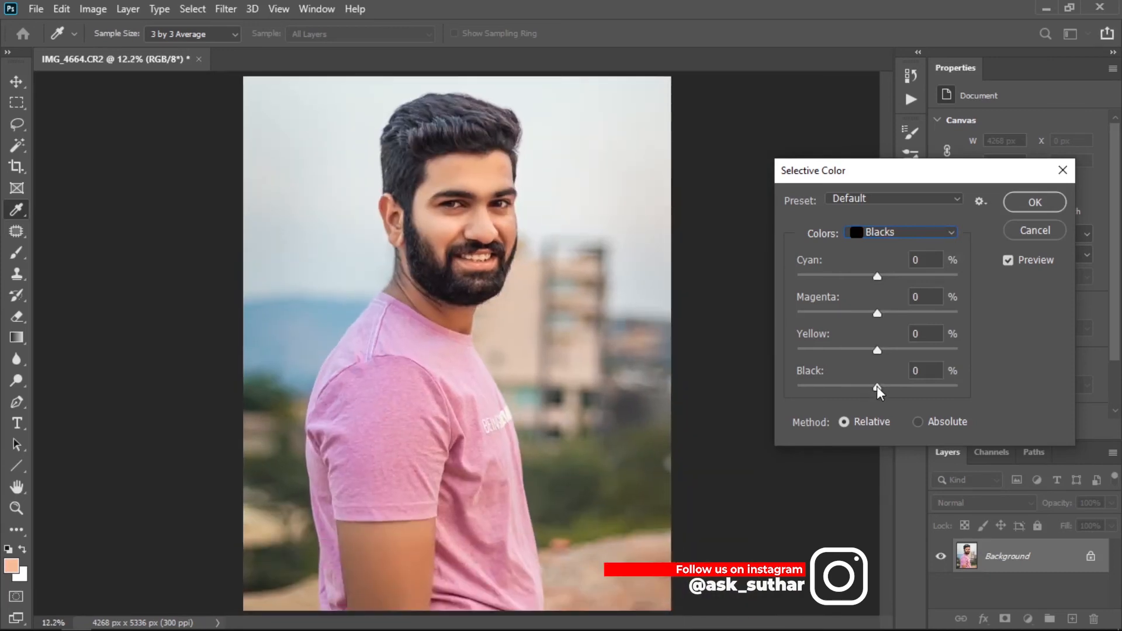
left_click_drag(877, 386, 885, 387)
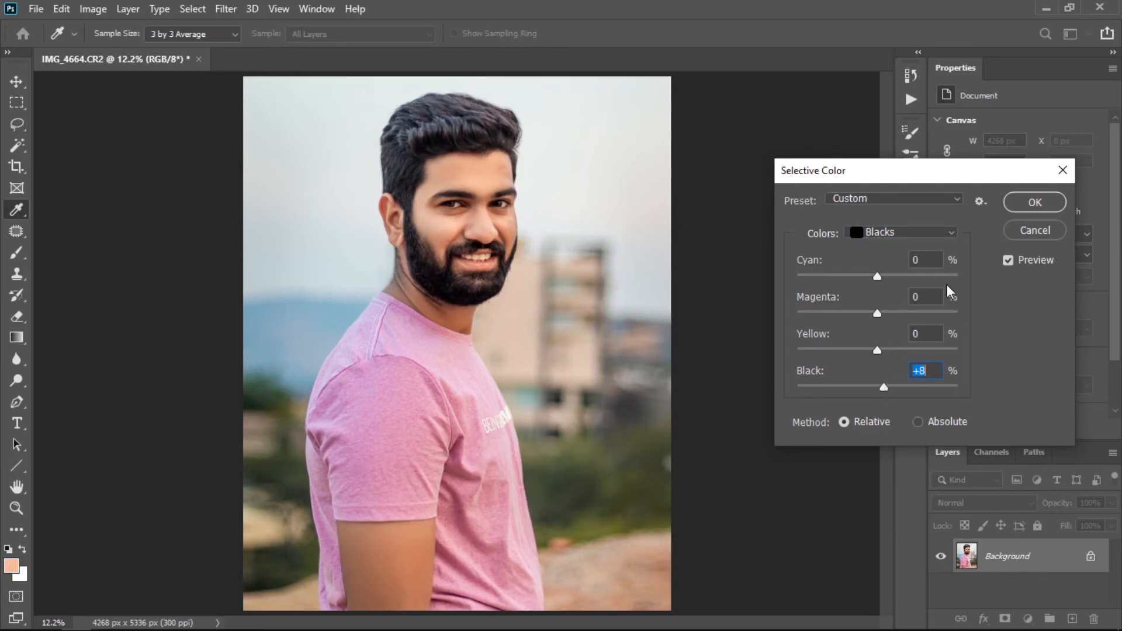
left_click(1028, 204)
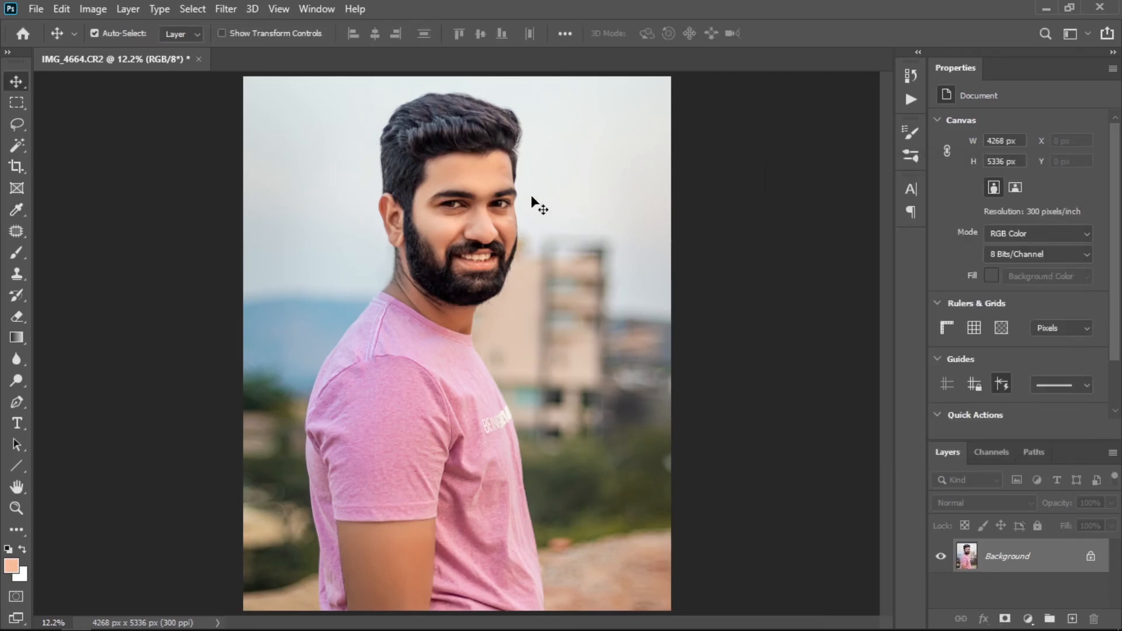
Step: Examine the face, beard and hair close up for colour and sharpness
key("ctrl+plus")
key("ctrl+plus")
key("ctrl+plus")
key("ctrl+plus")
left_click_drag(374, 251, 391, 541)
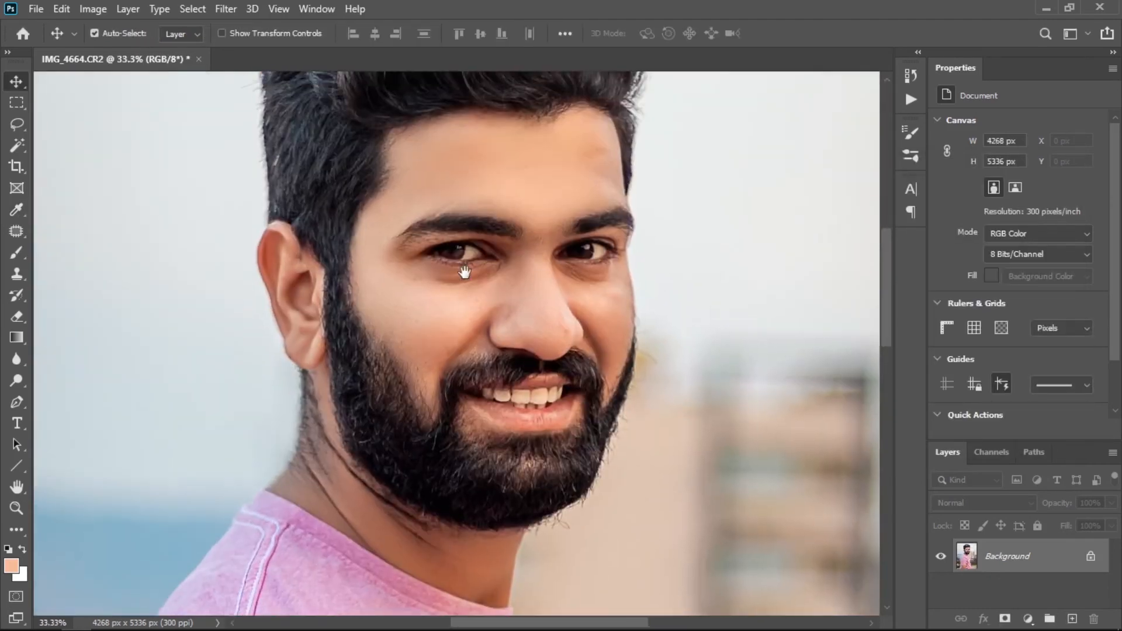
scroll(476, 314, "up", 3)
scroll(486, 310, "up", 3)
left_click_drag(411, 220, 526, 432)
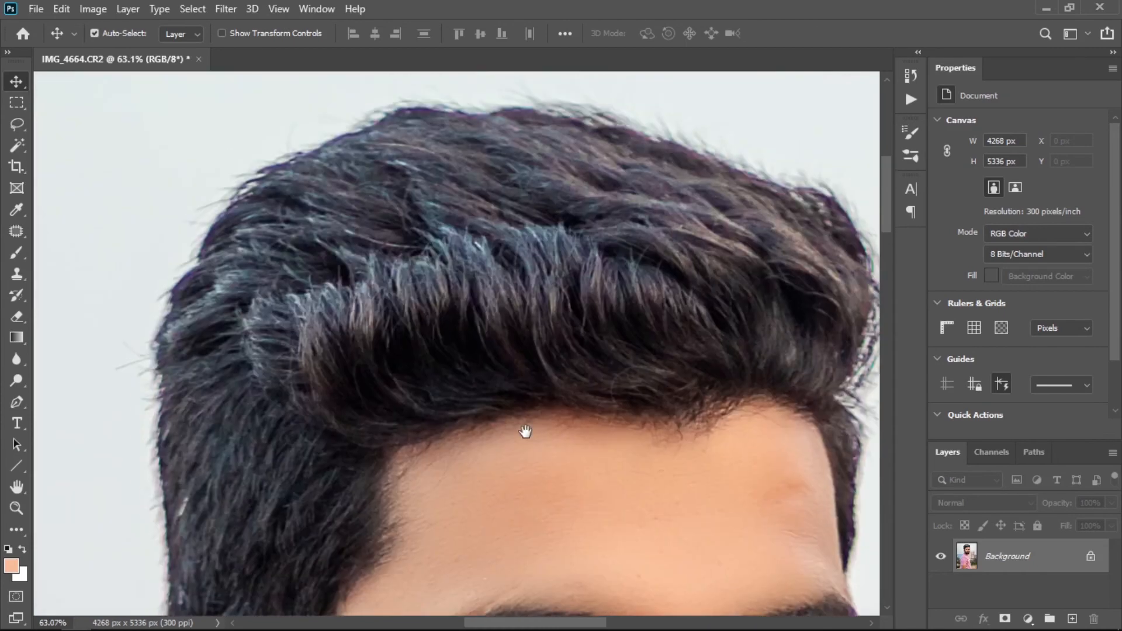
scroll(525, 431, "down", 3)
Step: Select the dark hair and beard areas with the Magic Wand at tolerance 18
left_click(16, 145)
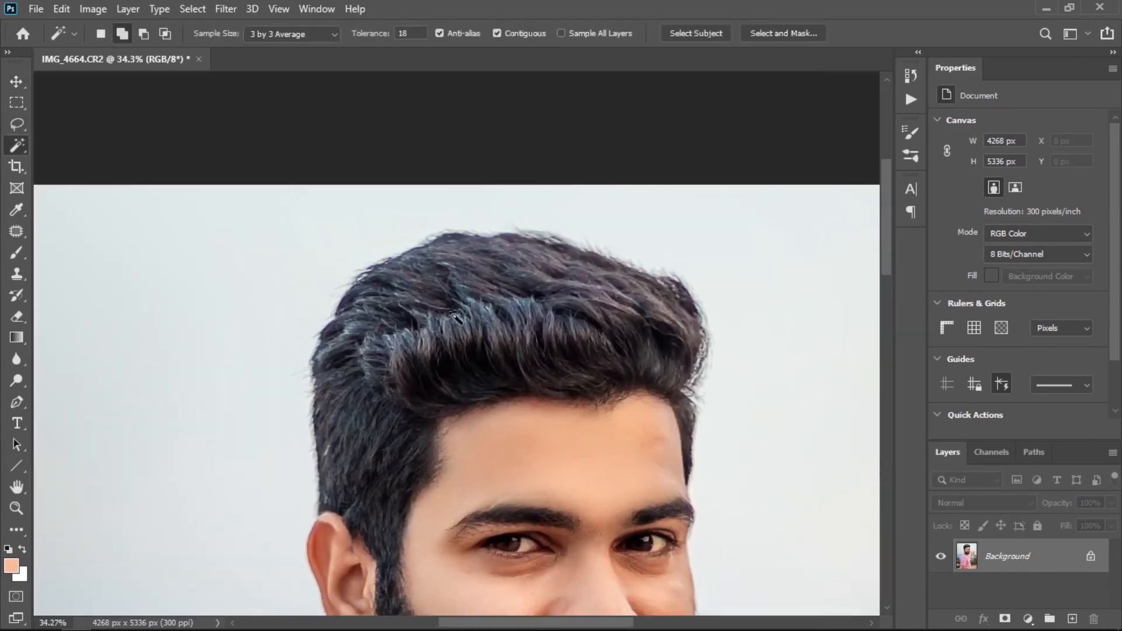
left_click(455, 317)
left_click_drag(441, 544, 431, 343)
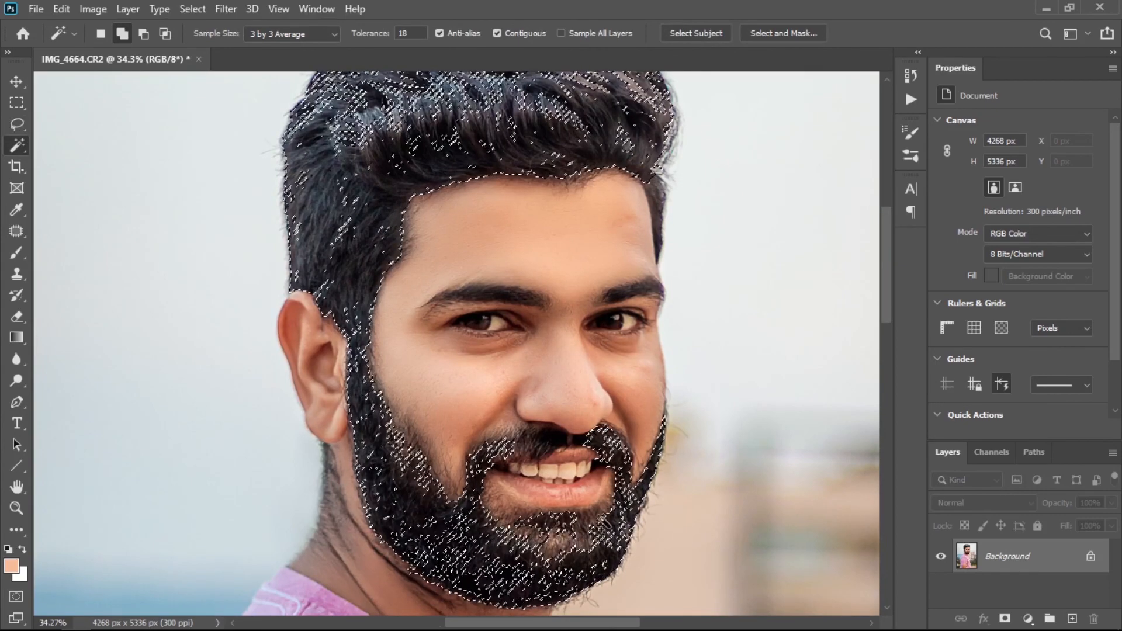
left_click_drag(441, 409, 476, 406)
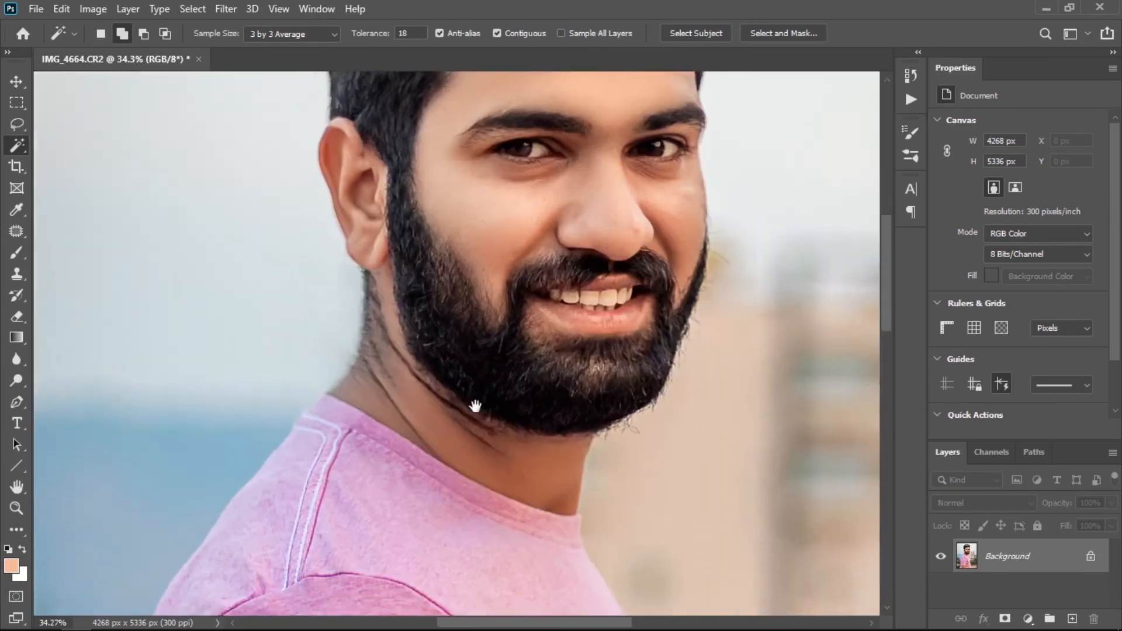
scroll(468, 509, "down", 3)
scroll(488, 311, "up", 7)
Step: Feather the hair and beard selection by 2 pixels
right_click(401, 261)
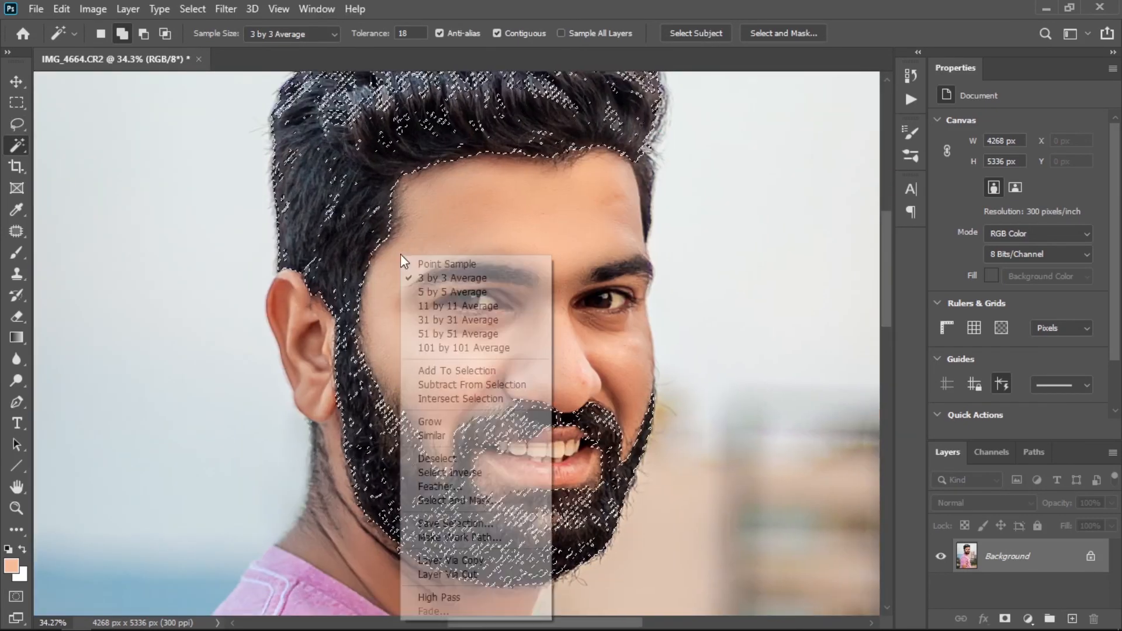
left_click(444, 486)
type("2")
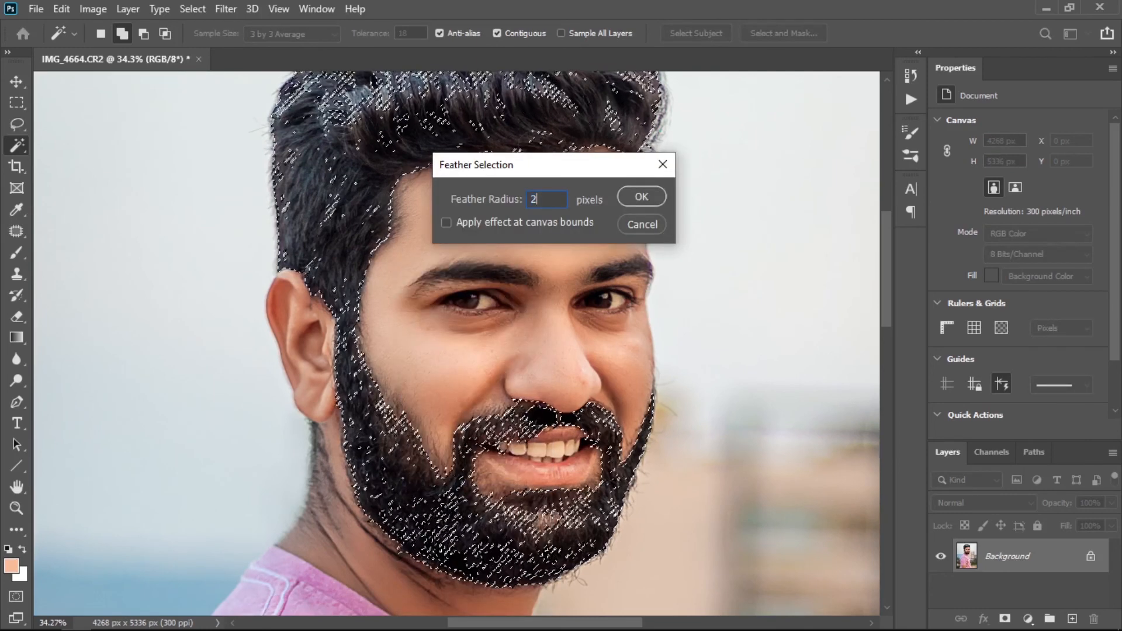
key("Return")
Step: Darken the selected hair and beard with Levels by setting the midtones to 0.94, and clear the selection
scroll(461, 493, "down", 1)
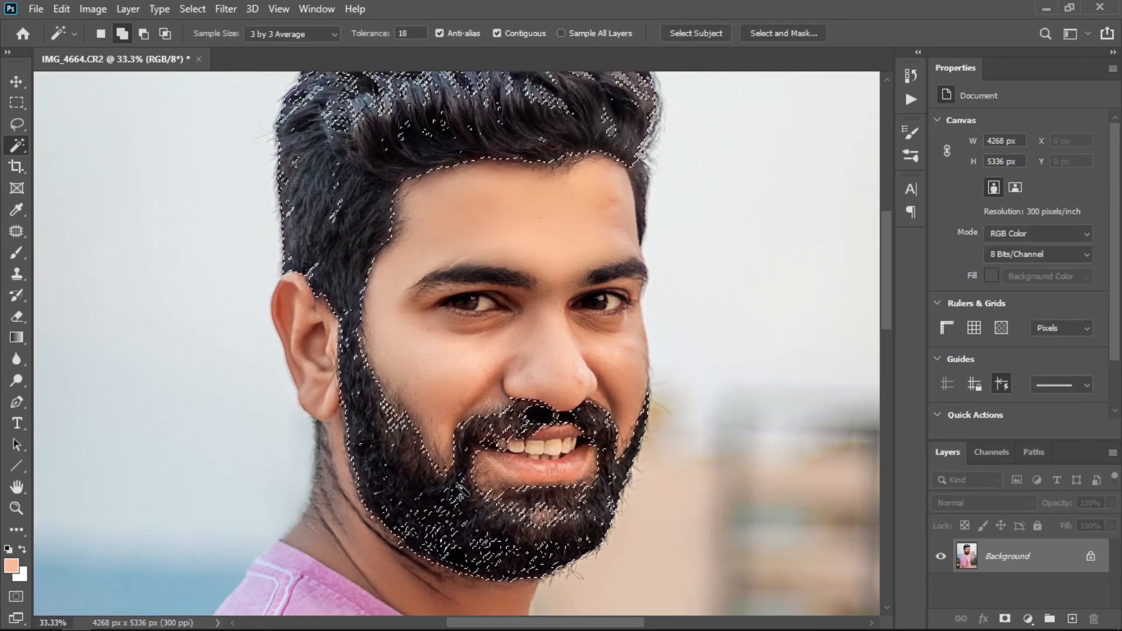
scroll(460, 492, "down", 1)
key("ctrl+l")
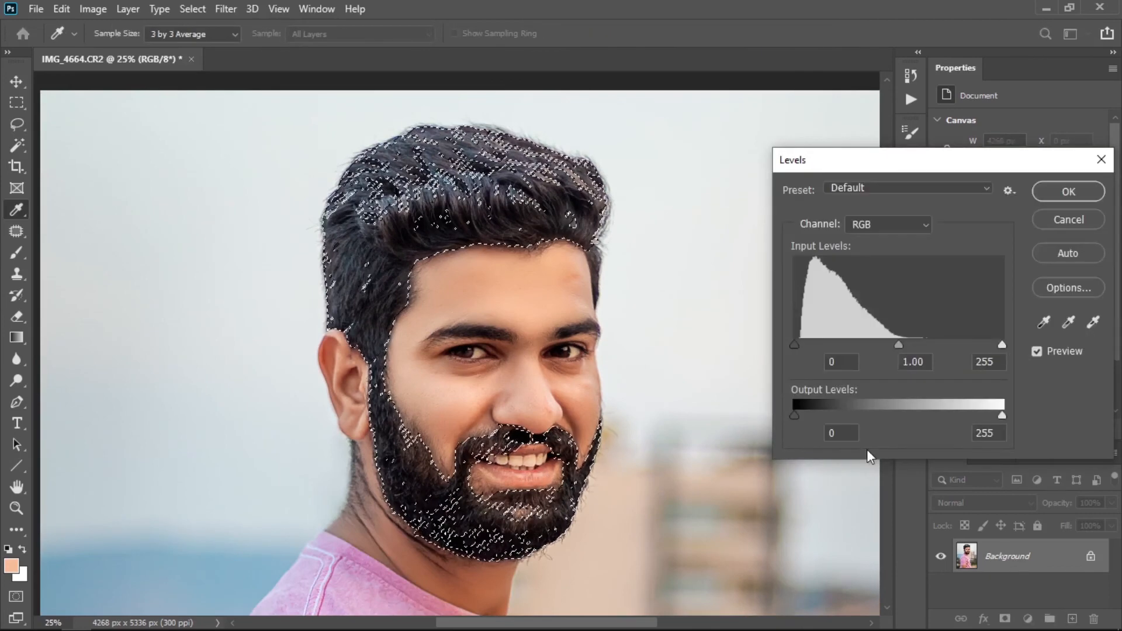
left_click_drag(899, 345, 903, 345)
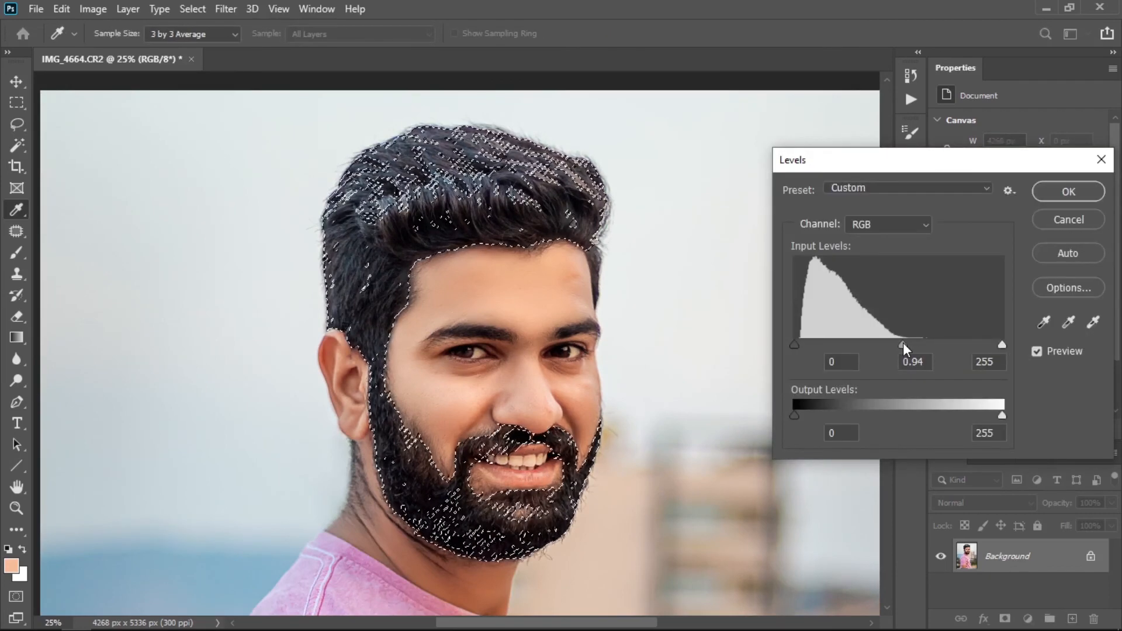
key("Return")
key("w")
key("ctrl+d")
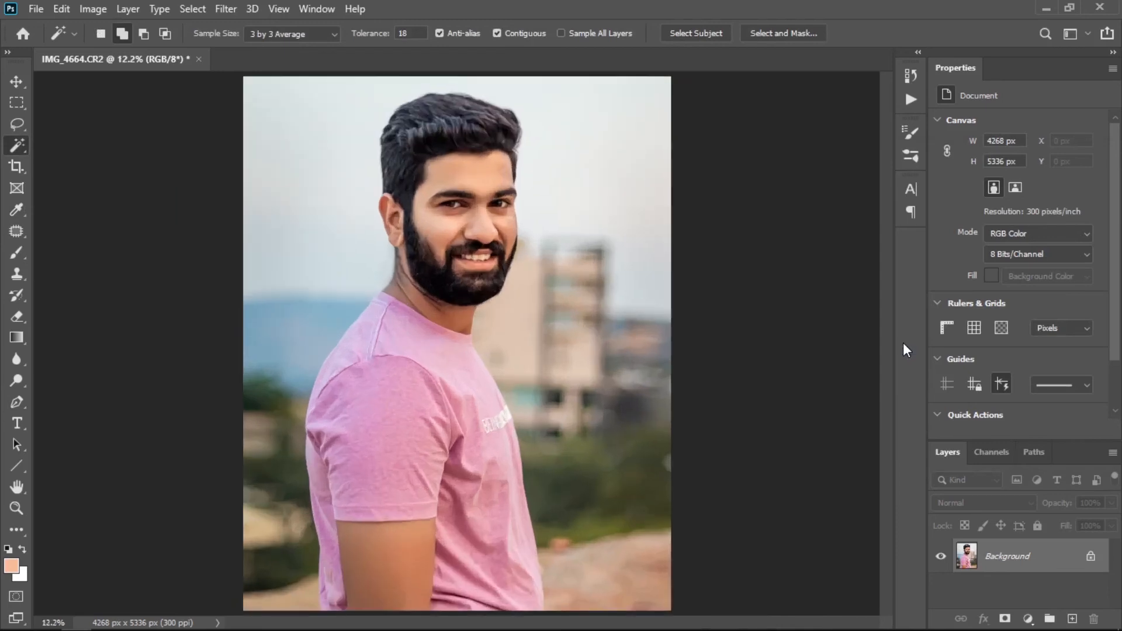
Step: Brighten the whole image with Levels, setting the midtones to about 1.04 and the white input to 254
key("ctrl+l")
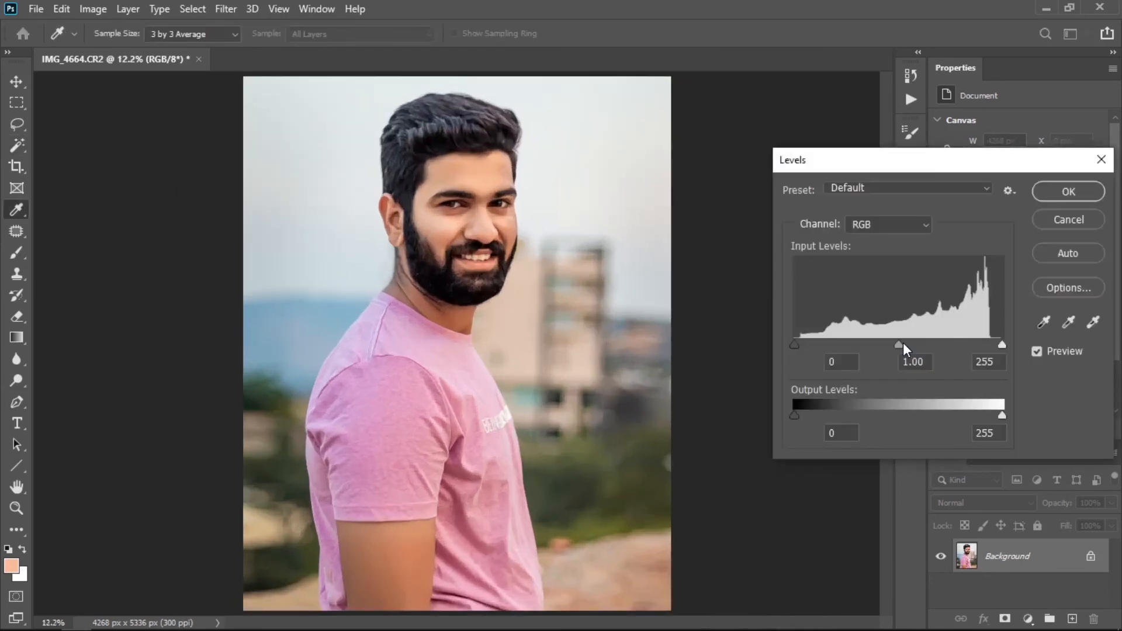
left_click_drag(1002, 345, 1002, 344)
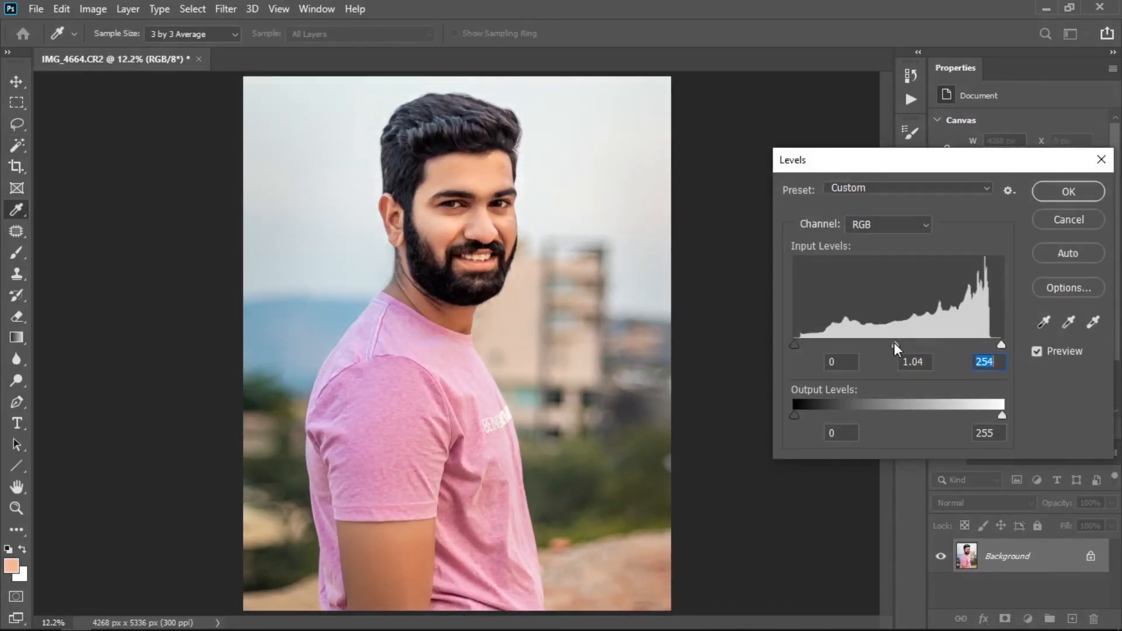
left_click_drag(895, 345, 893, 341)
key("Return")
key("w")
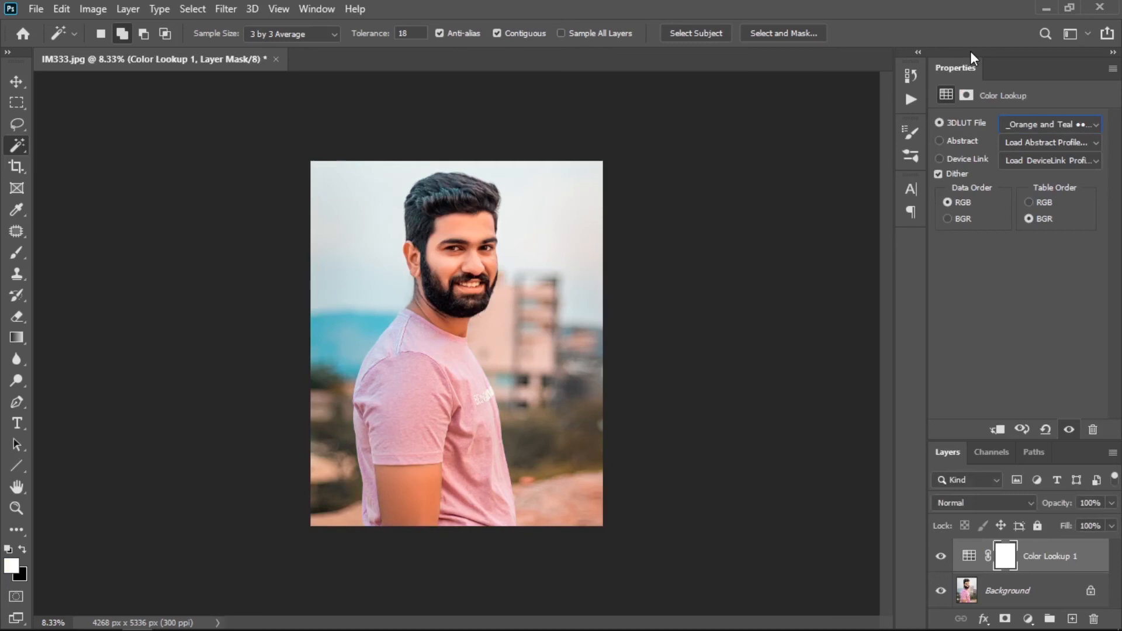
Step: Preview a range of 3DLUT looks on the Color Lookup layer, from the Orange and Teal look through to the Elliot looks
key("Down")
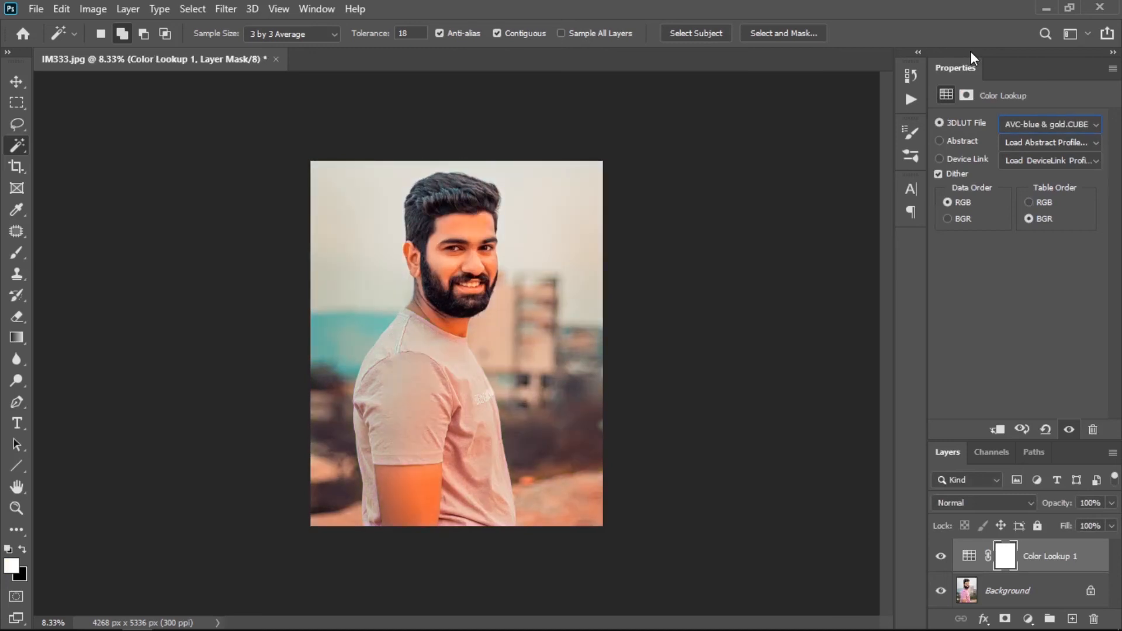
key("Down")
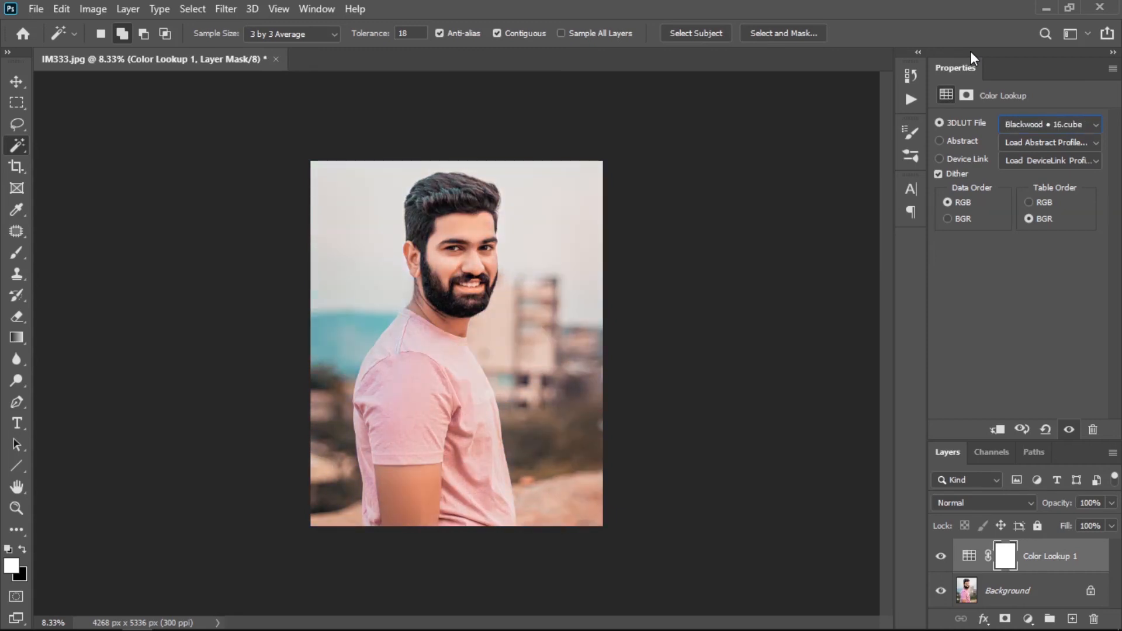
key("Down")
key("Down")
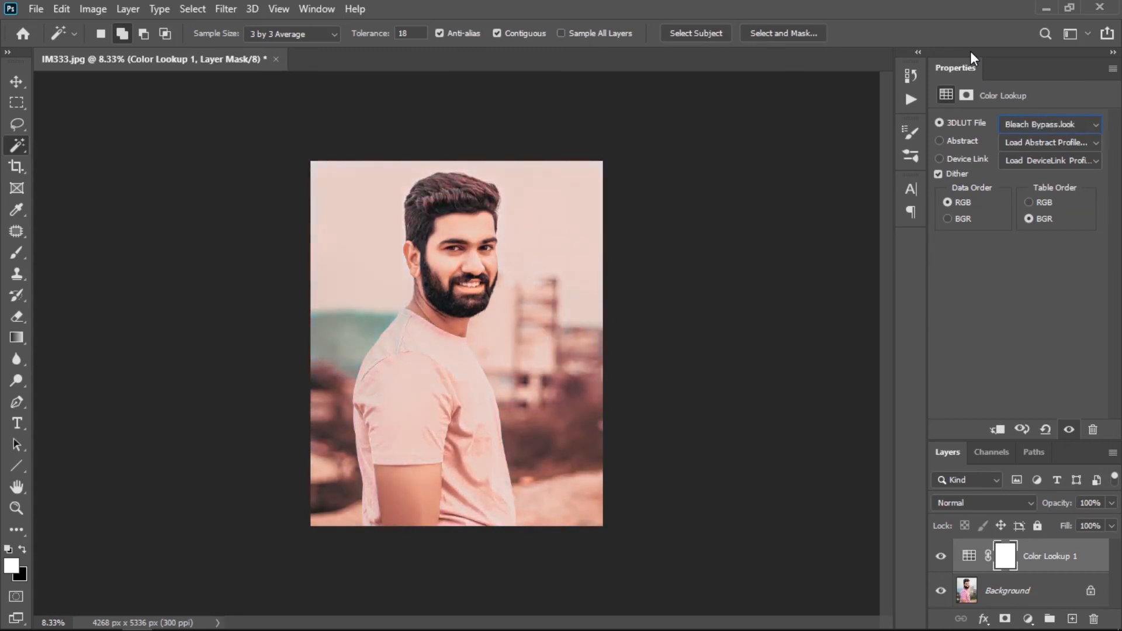
key("Down")
key("Down")
key("Down")
key("Down")
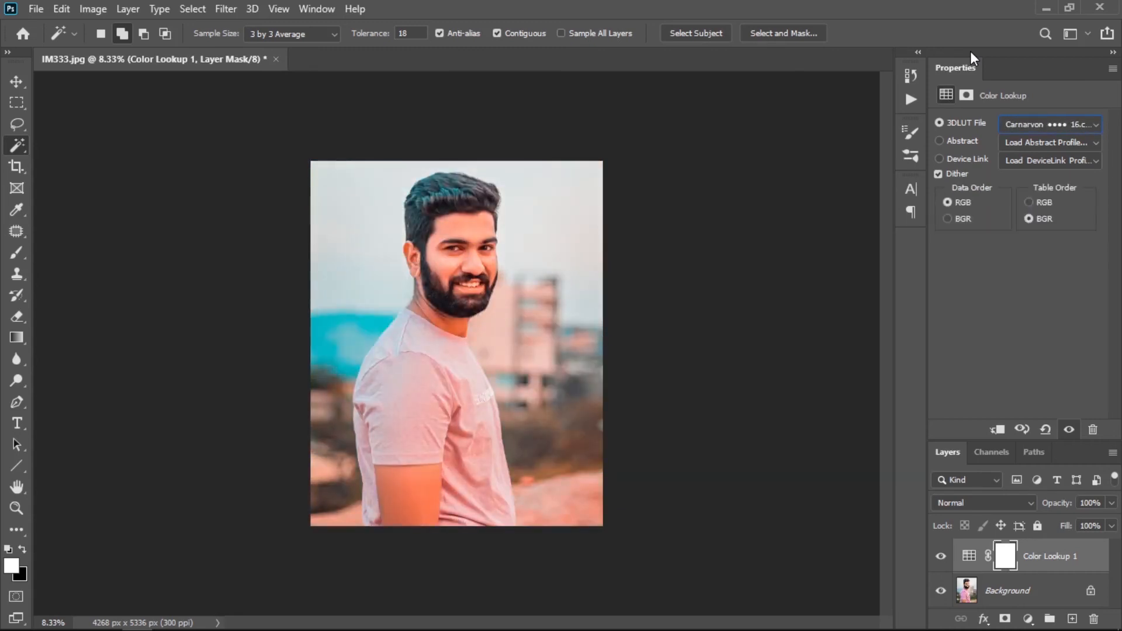
key("Down")
key("Down")
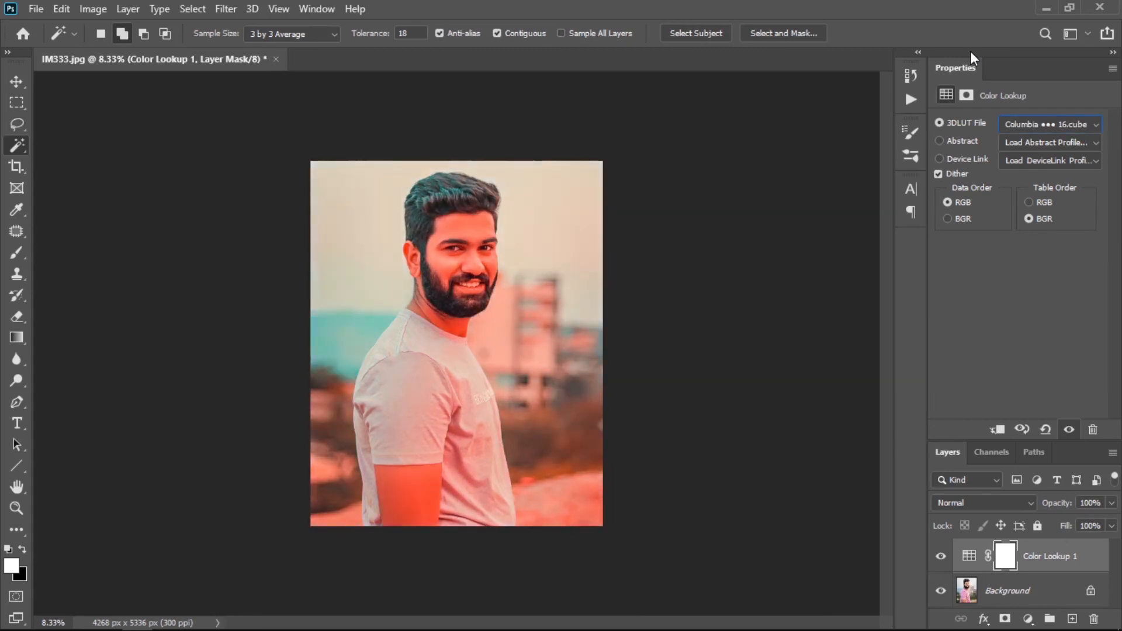
key("Down")
key("Down")
key("Down")
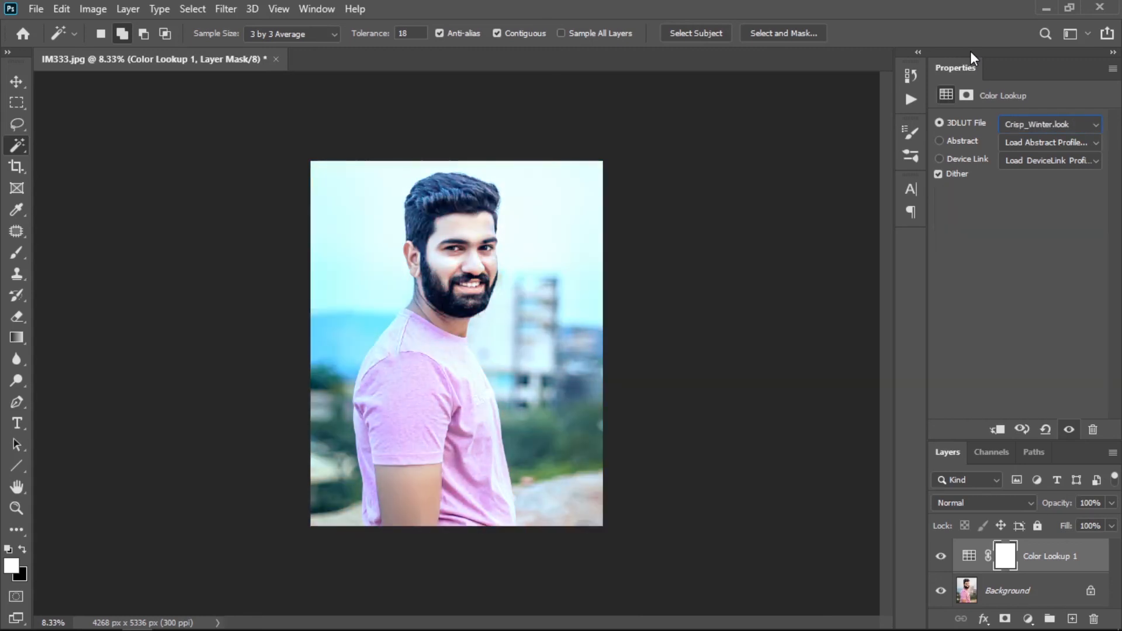
key("Down")
key("Down")
key("Down")
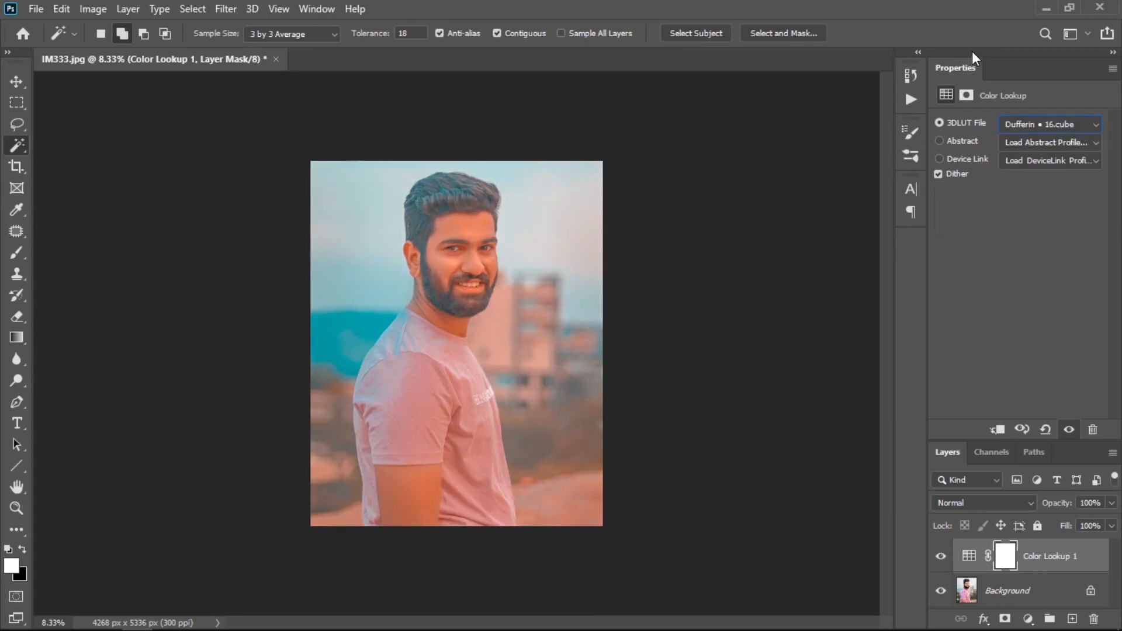
key("Down")
key("Down")
key("Down")
key("Down")
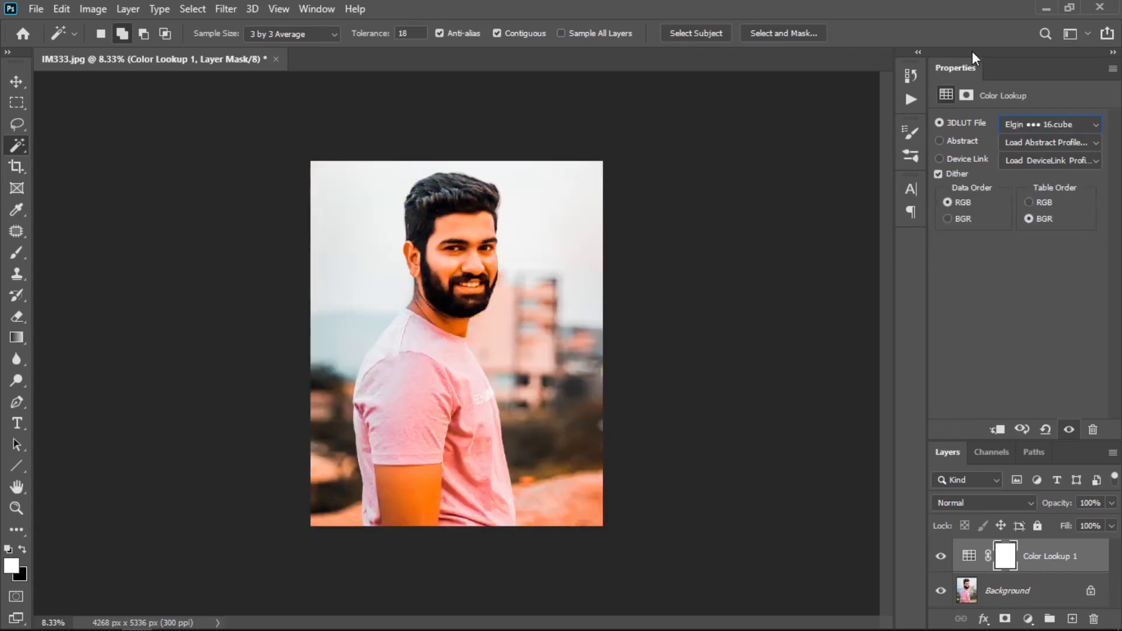
key("Down")
key("Down")
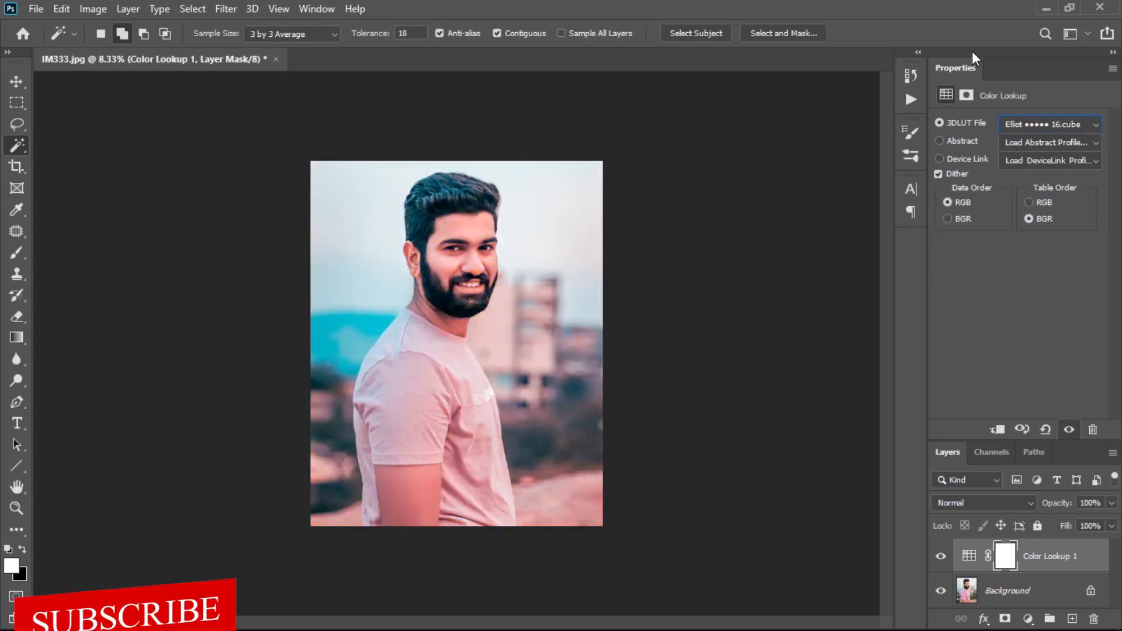
Step: Apply the AVC-teal & gold crossproce.CUBE look to the Color Lookup layer and lower its opacity to 49%
left_click(1034, 125)
scroll(936, 281, "up", 10)
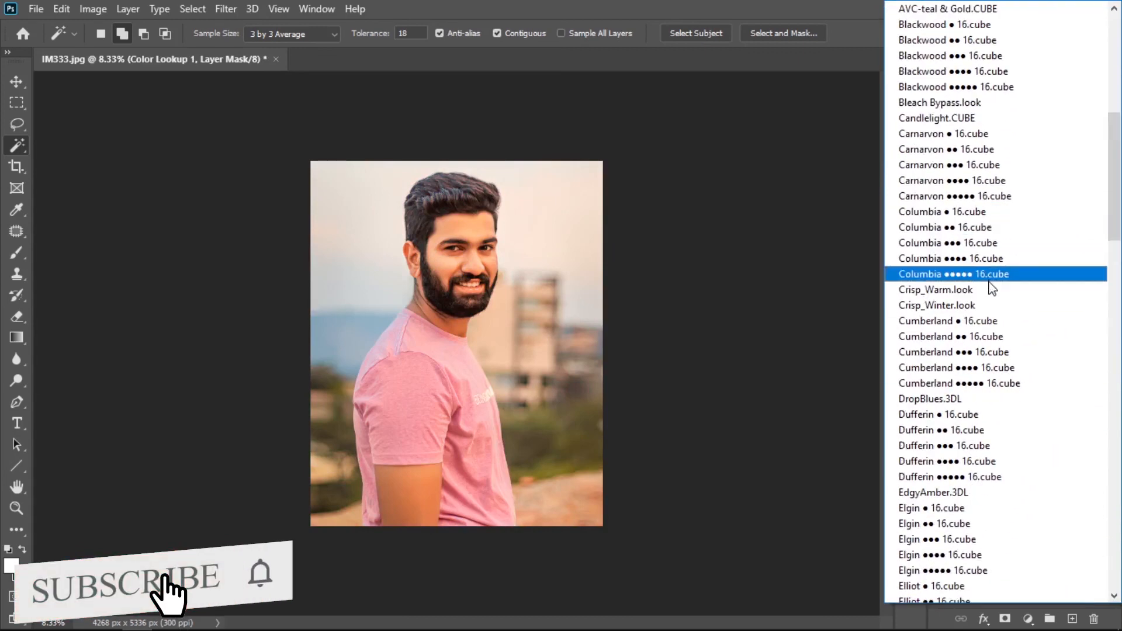
scroll(992, 434, "up", 5)
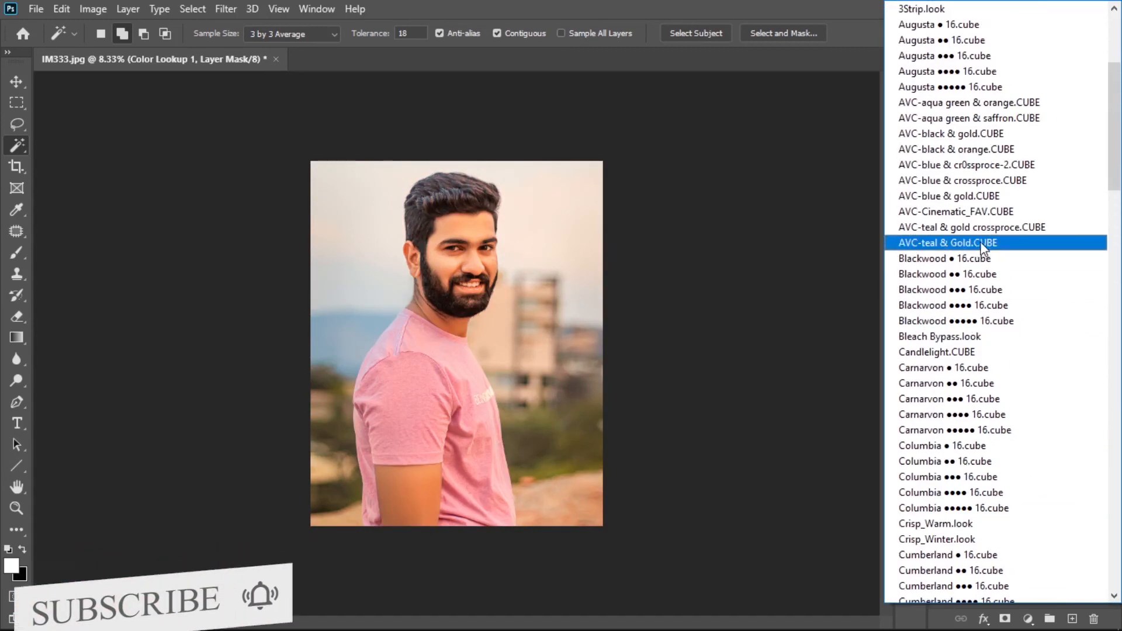
left_click(992, 227)
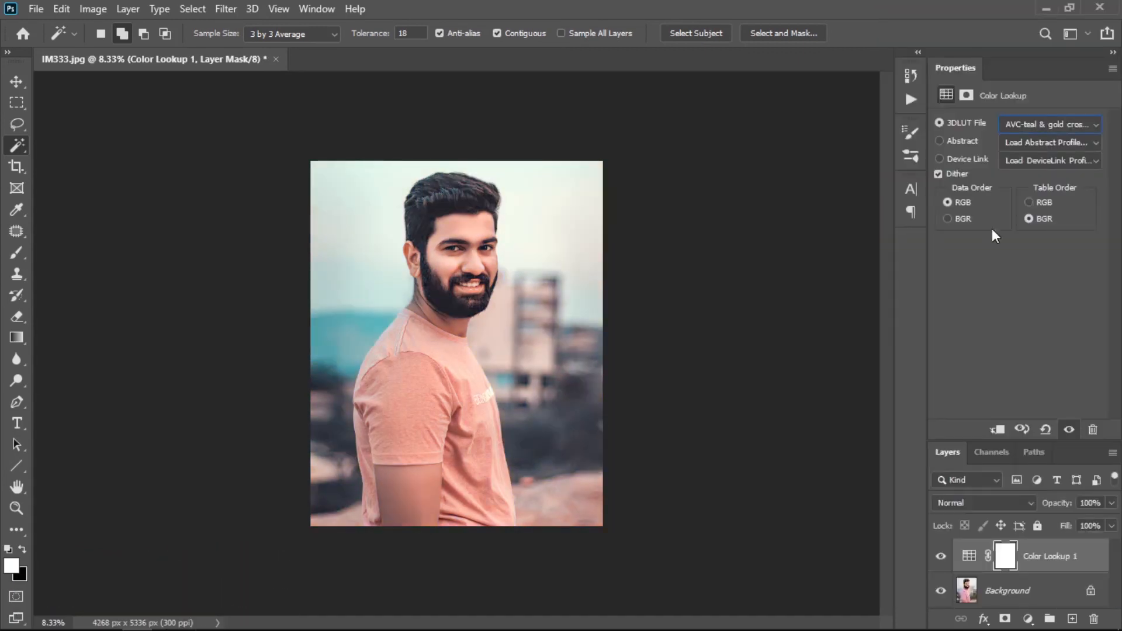
left_click(1112, 503)
left_click_drag(1113, 520, 1071, 521)
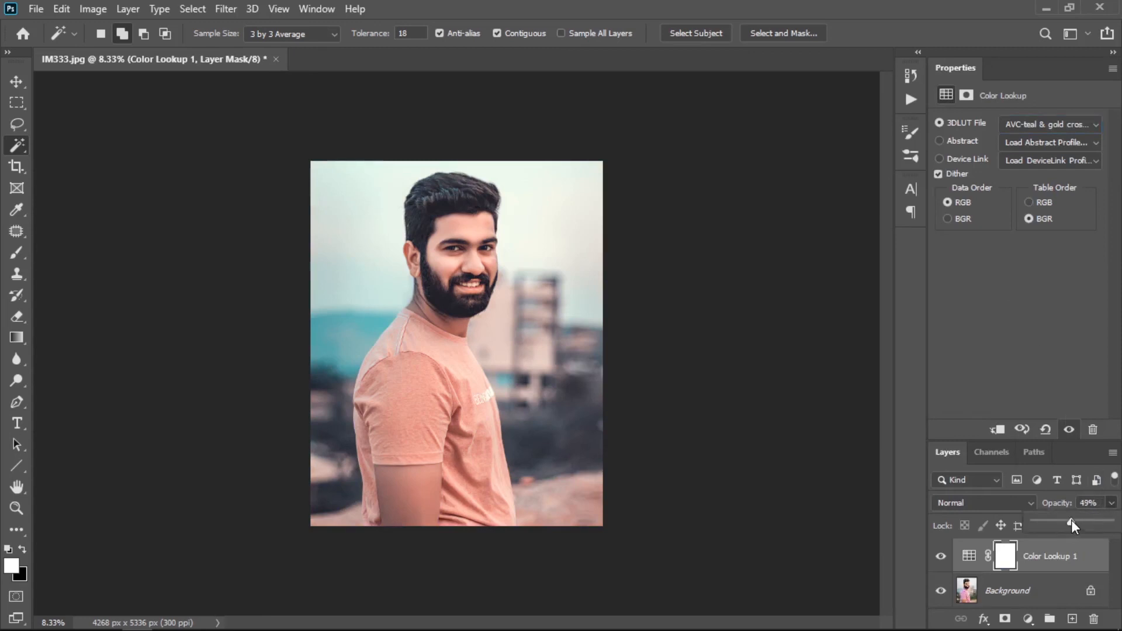
Step: Merge the Color Lookup layer with the Background
left_click(1058, 590)
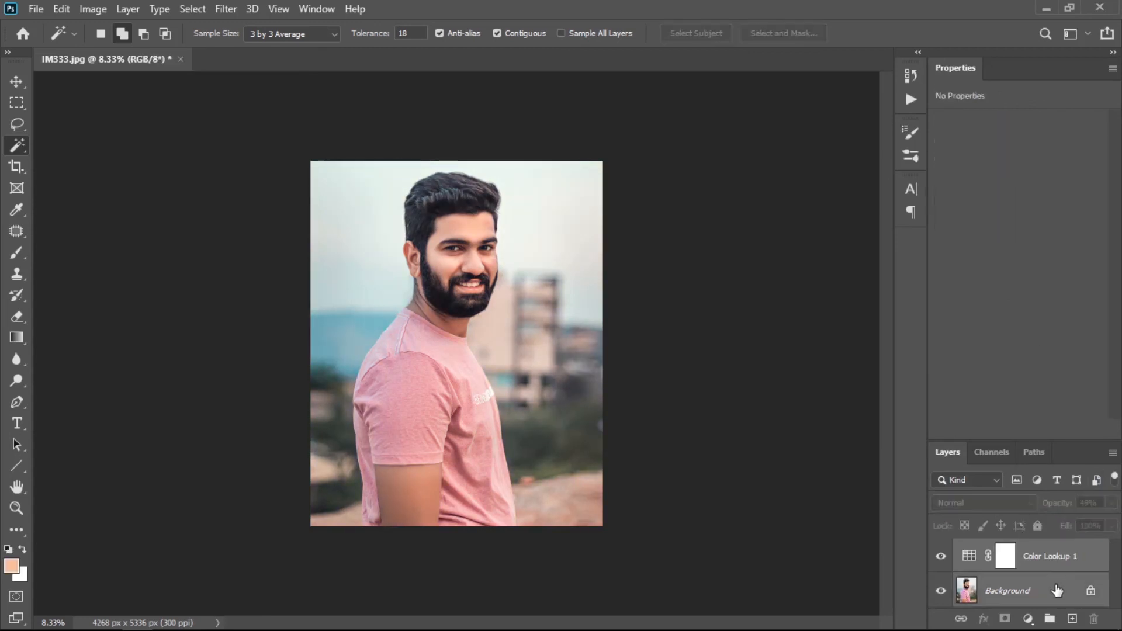
right_click(1058, 591)
left_click(1026, 514)
Step: Deepen the Blues with Selective Color by slightly increasing their black value
left_click(91, 9)
mouse_move(70, 48)
left_click(336, 306)
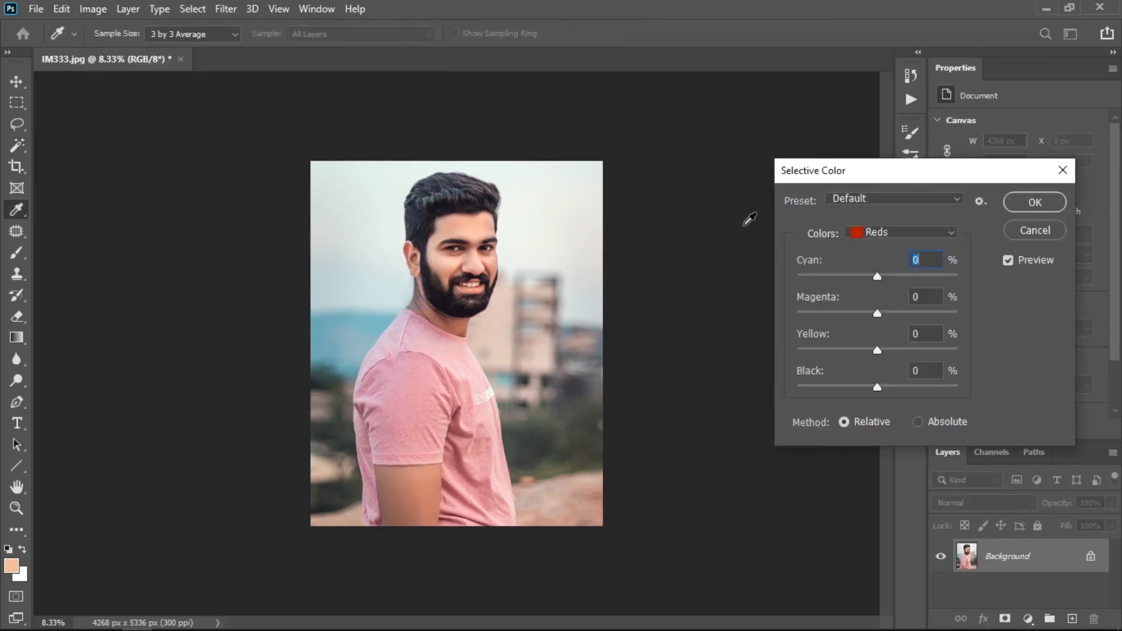
left_click(914, 234)
left_click(903, 308)
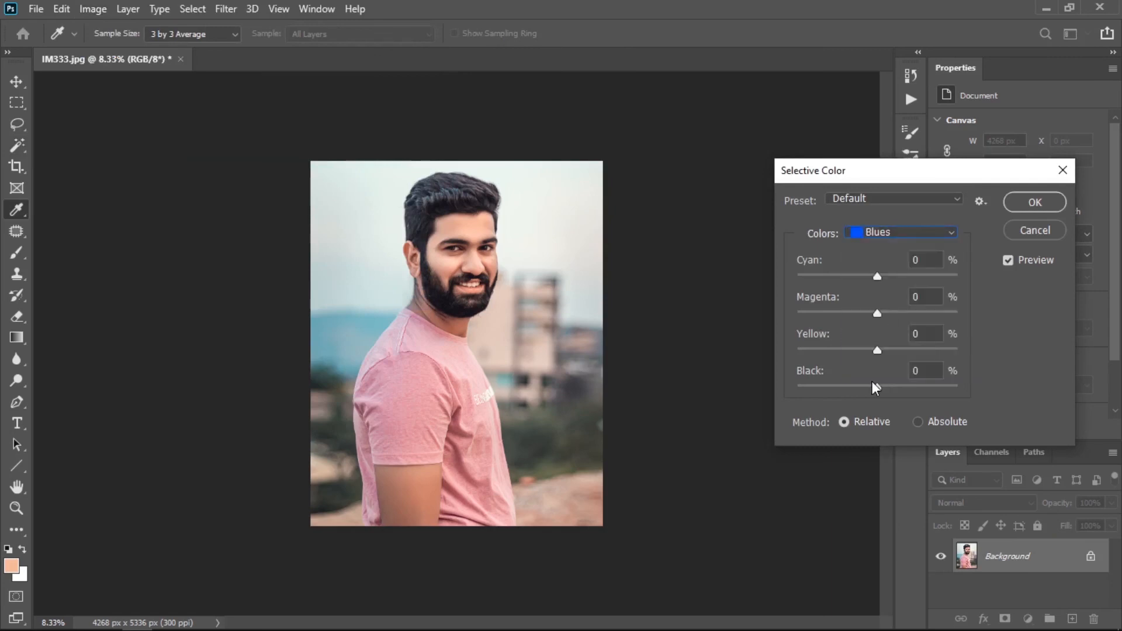
mouse_move(872, 381)
left_mouse_down()
mouse_move(858, 380)
mouse_move(926, 394)
mouse_move(885, 387)
left_mouse_up()
key("Return")
key("w")
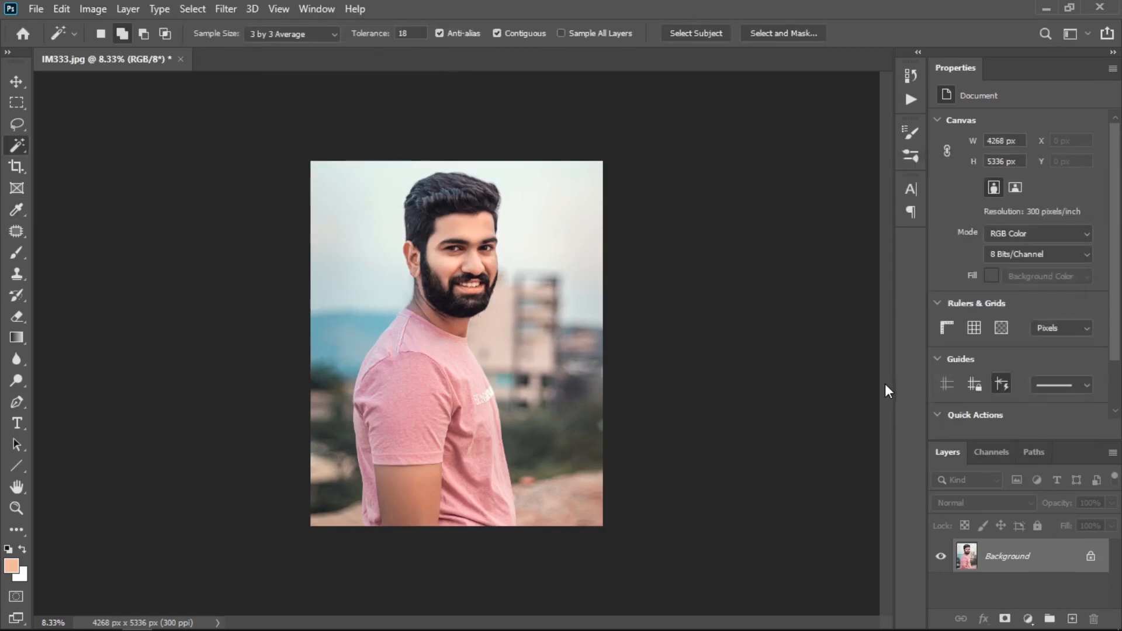
Step: Boost the Blues with Hue/Saturation by setting their saturation to about +12
key("ctrl+u")
left_click_drag(644, 109, 949, 165)
left_click(754, 216)
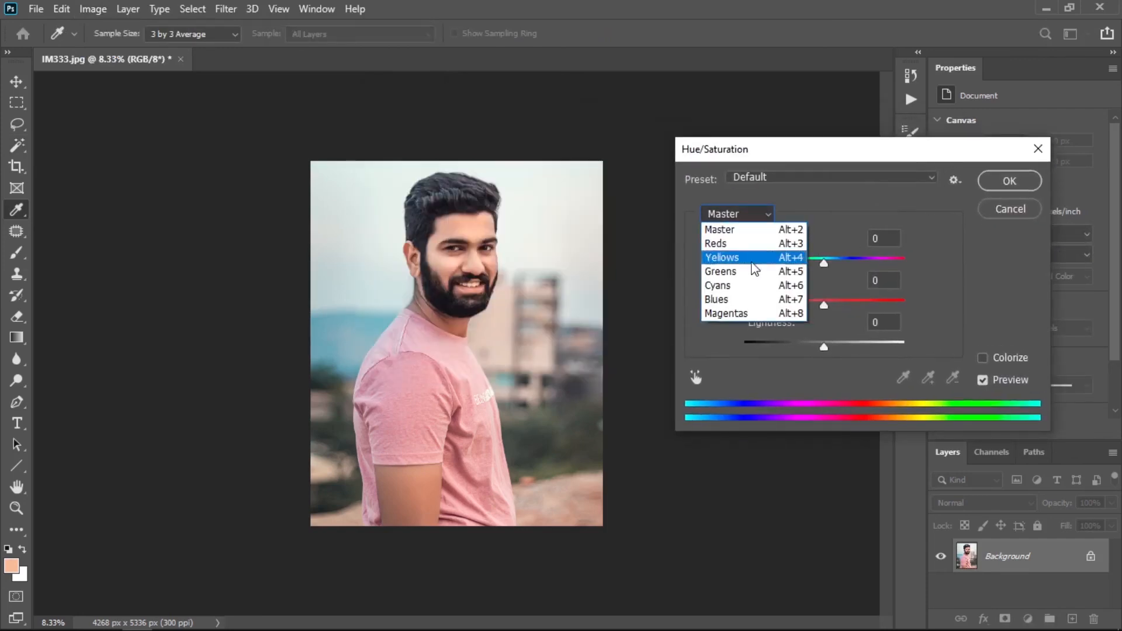
left_click(747, 301)
left_click_drag(821, 308, 853, 307)
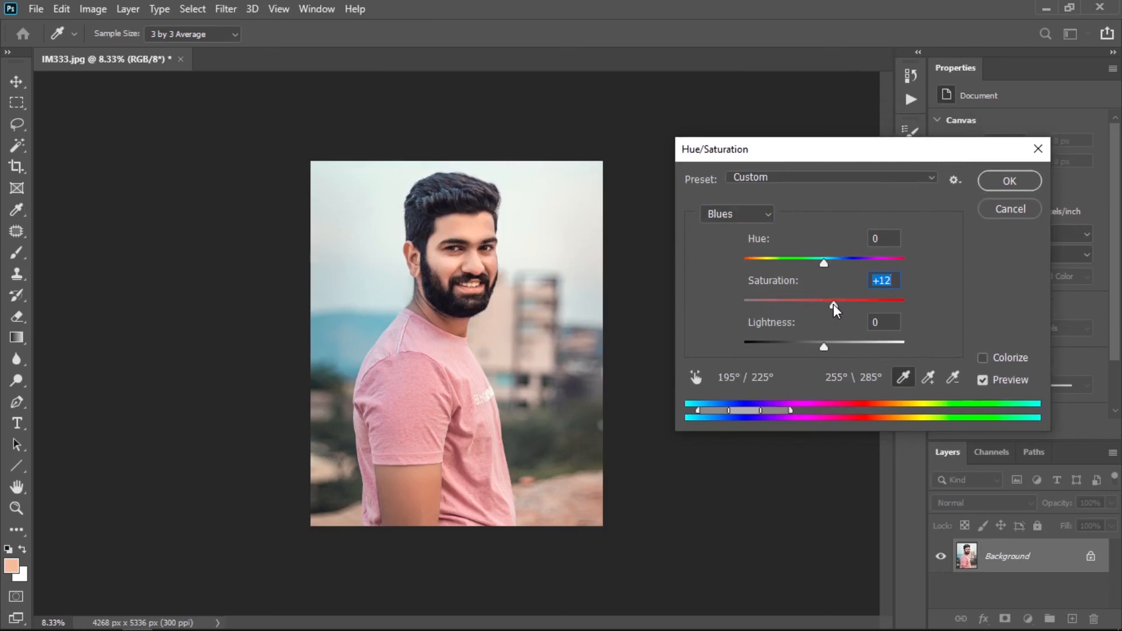
key("Return")
key("w")
Step: Examine the face, beard and hair close up for the graded colour and detail
key("ctrl+plus")
key("ctrl+plus")
scroll(459, 343, "up", 5)
key("ctrl+plus")
key("ctrl+plus")
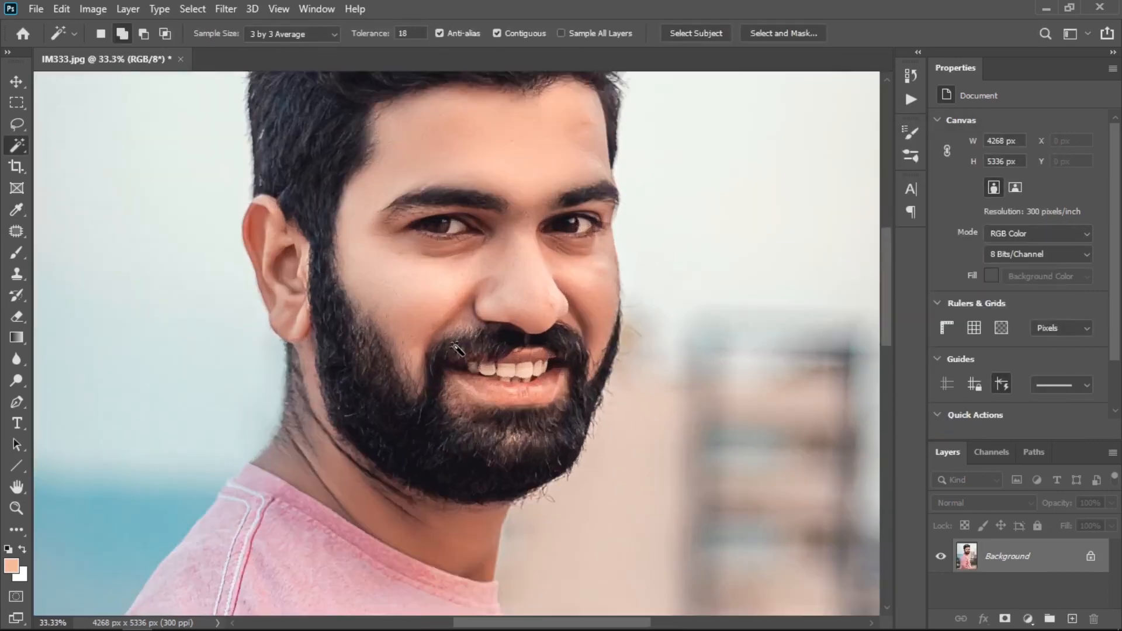
scroll(455, 345, "up", 4)
key("ctrl+plus")
key("ctrl+plus")
key("ctrl+0")
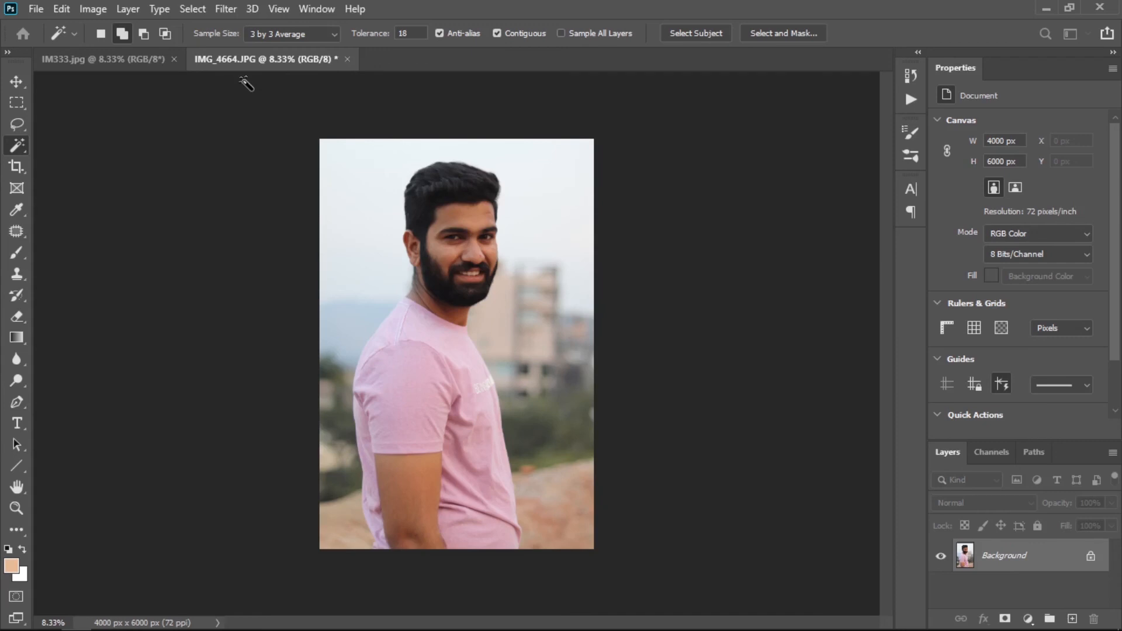
Step: Arrange the original IMG_4664.JPG and the retouched IM333.jpg next to each other in a 2-up Vertical layout
left_click(252, 9)
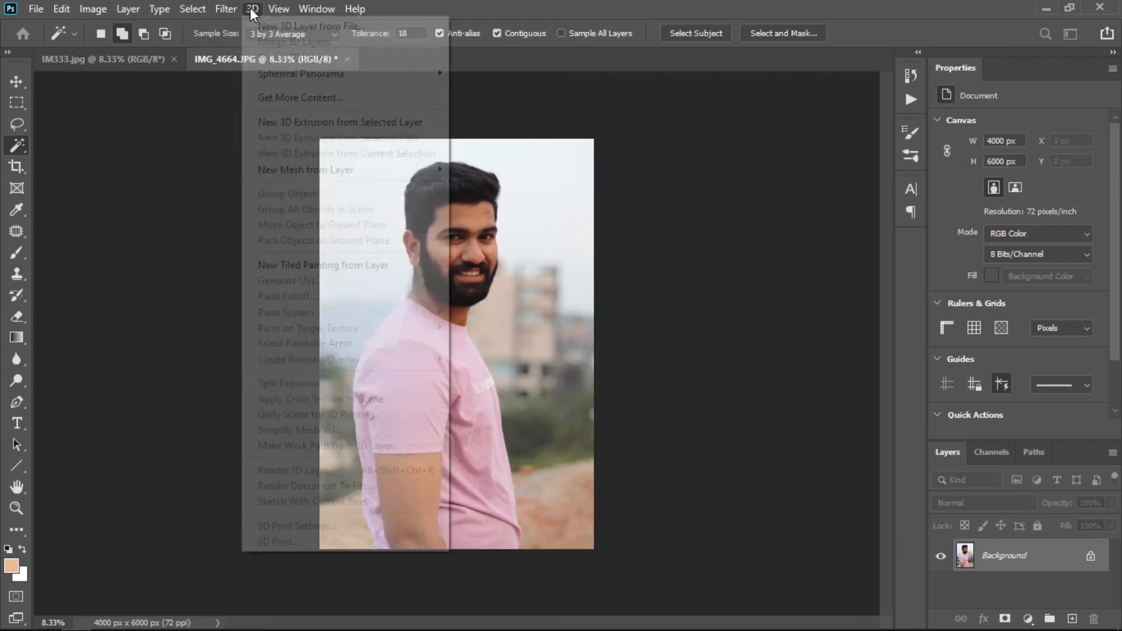
mouse_move(278, 10)
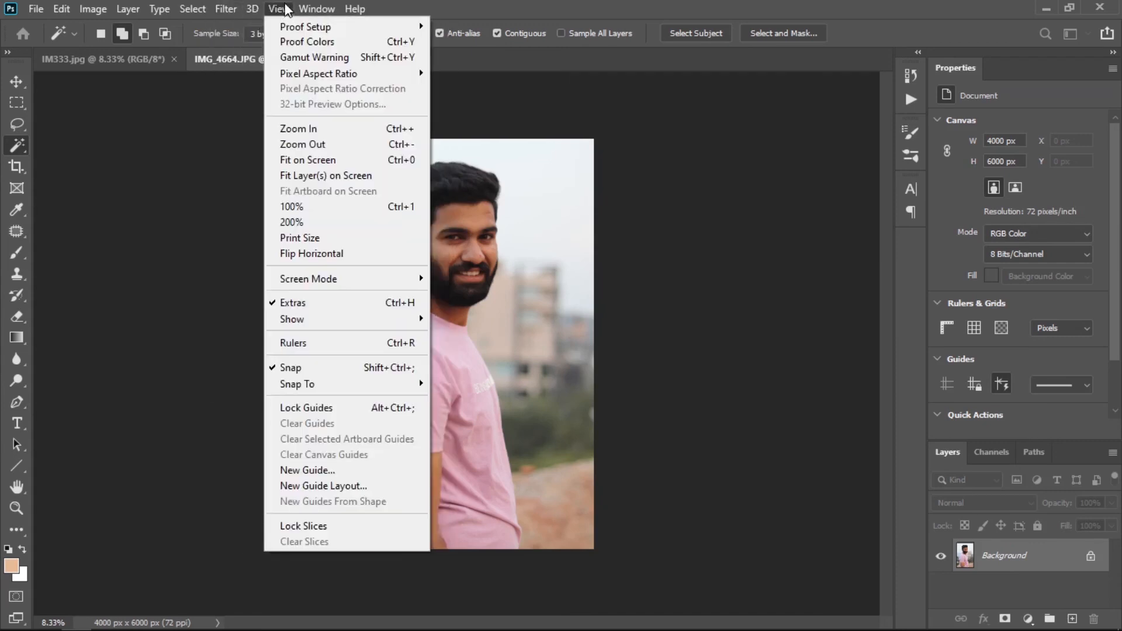
mouse_move(374, 28)
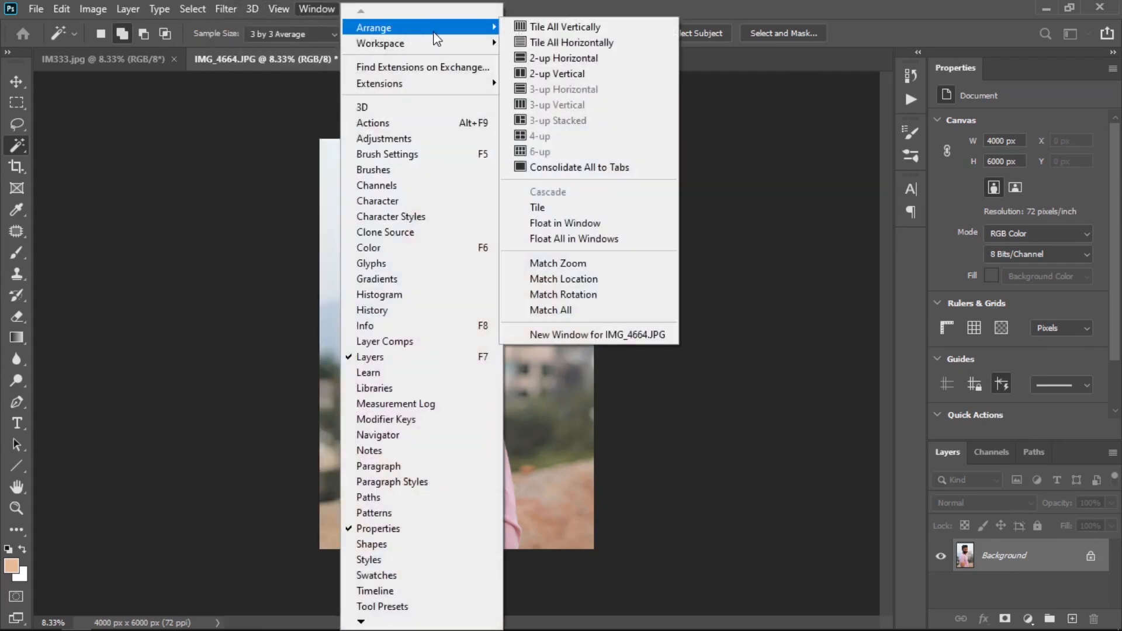
left_click(554, 73)
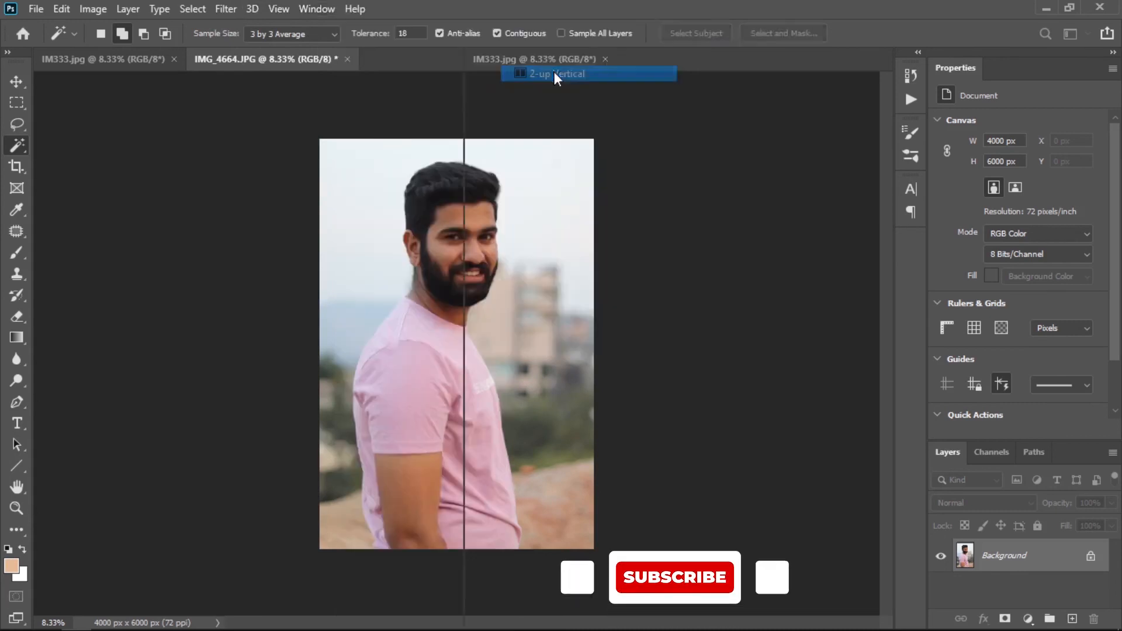
Step: Compare the face, hair and shirt of both portraits close up, with each framed alike at 16.67% magnification
key("ctrl+plus")
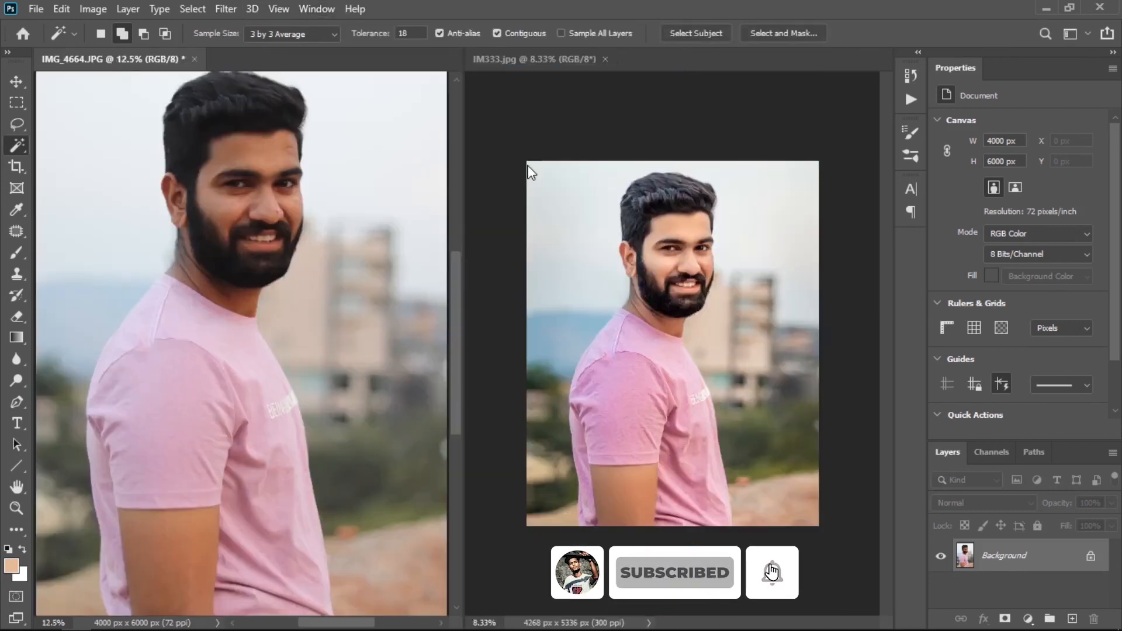
left_click(573, 59)
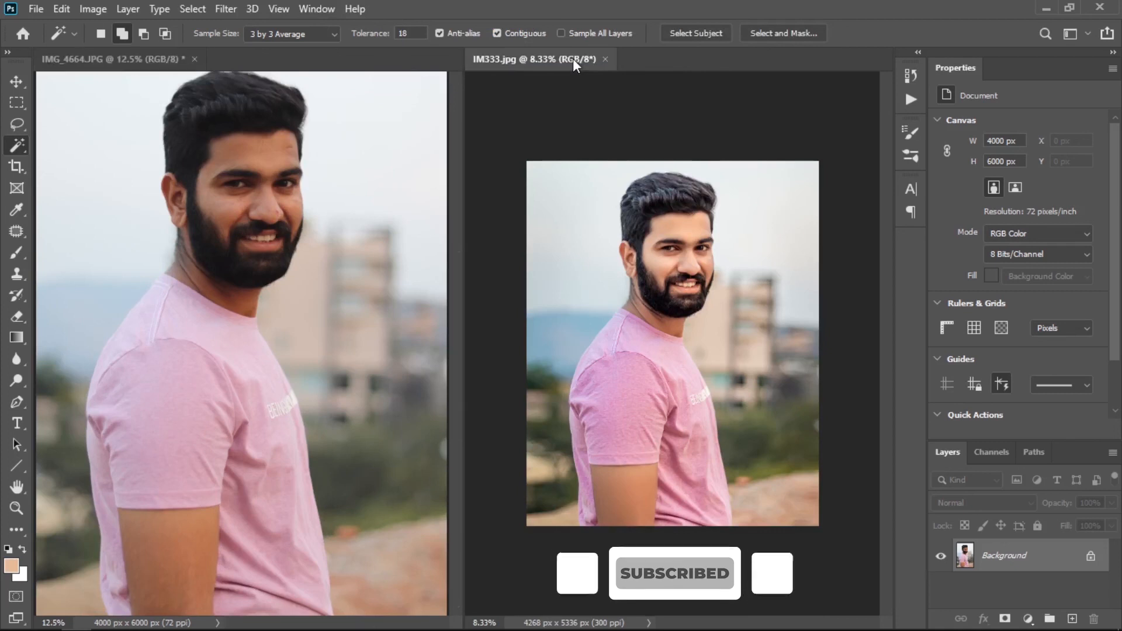
key("ctrl+plus")
left_click_drag(664, 192, 661, 220)
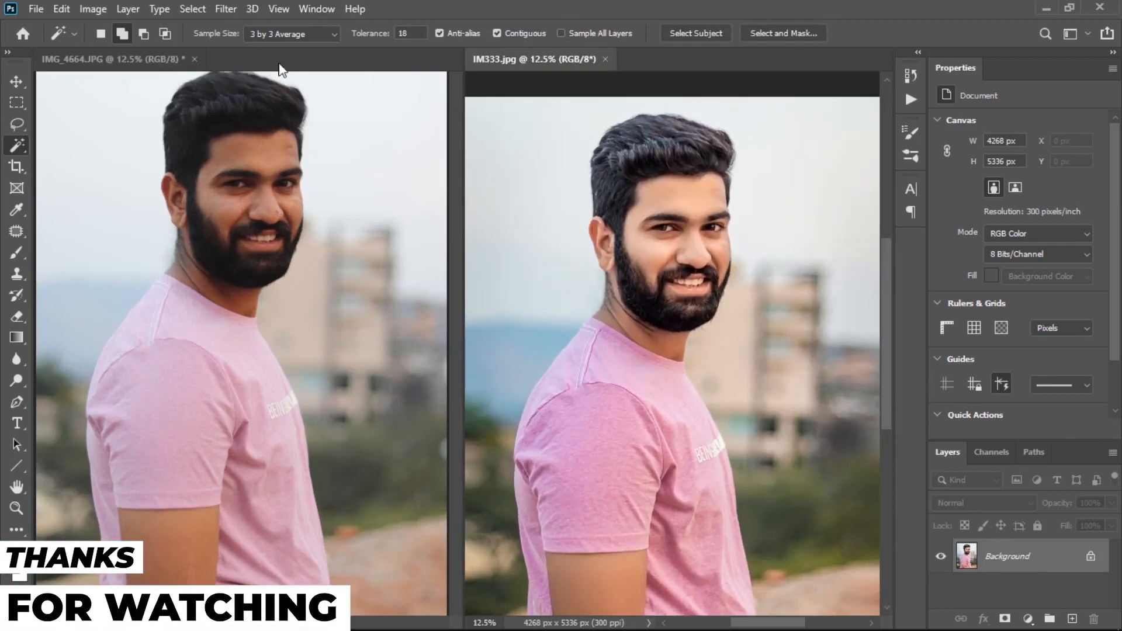
left_click(154, 63)
left_click_drag(211, 163, 226, 256)
key("ctrl+plus")
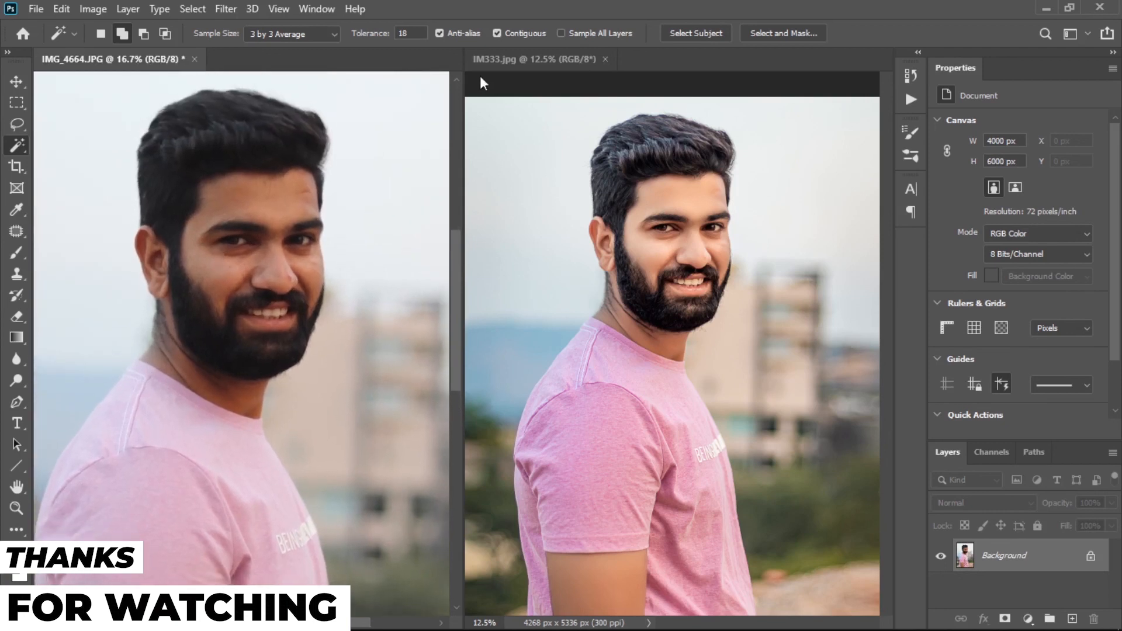
left_click(479, 75)
key("ctrl+plus")
left_click_drag(638, 206, 647, 259)
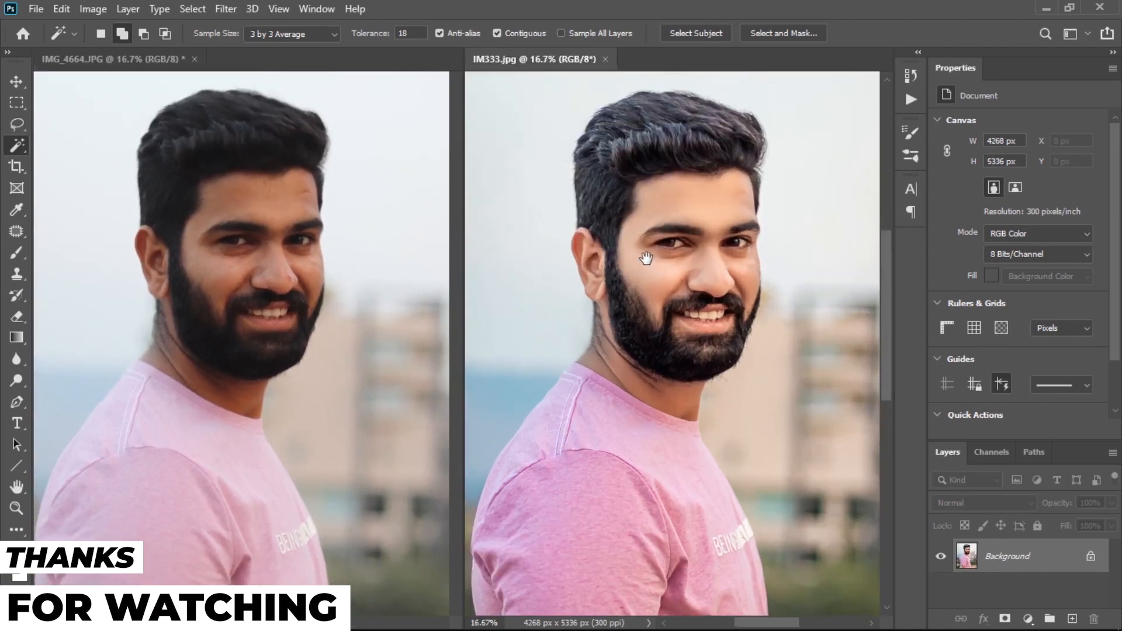